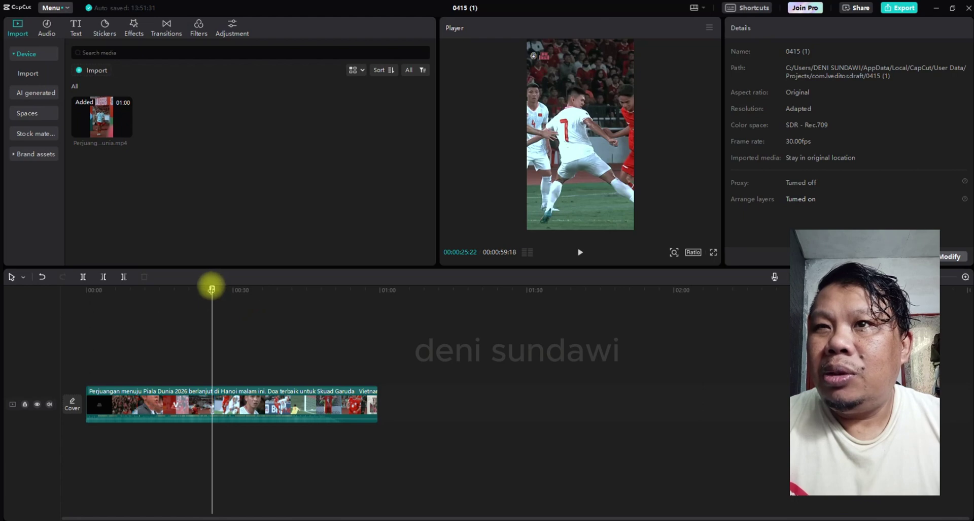
Split the football clip at 00:00:19:11 and delete the part before the cut.
left_click(211, 288)
left_click_drag(211, 288, 183, 318)
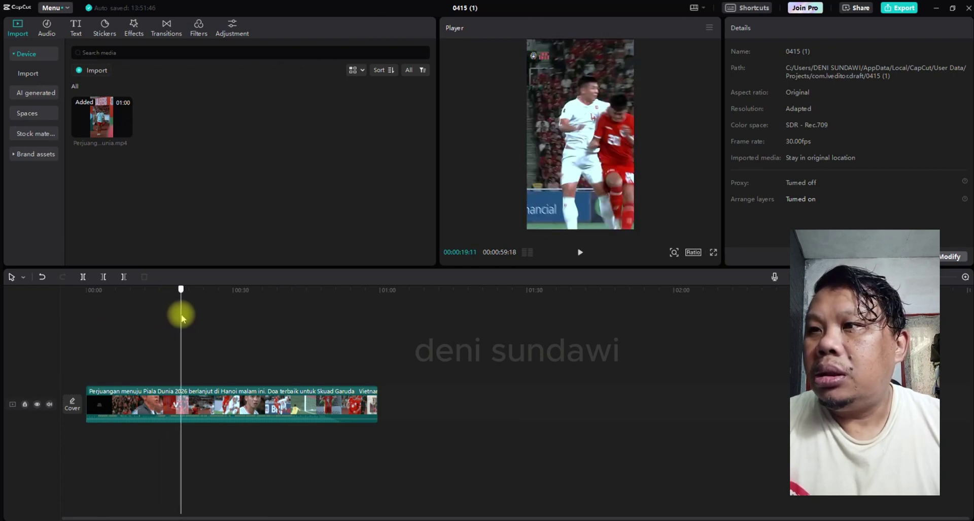
left_click(83, 276)
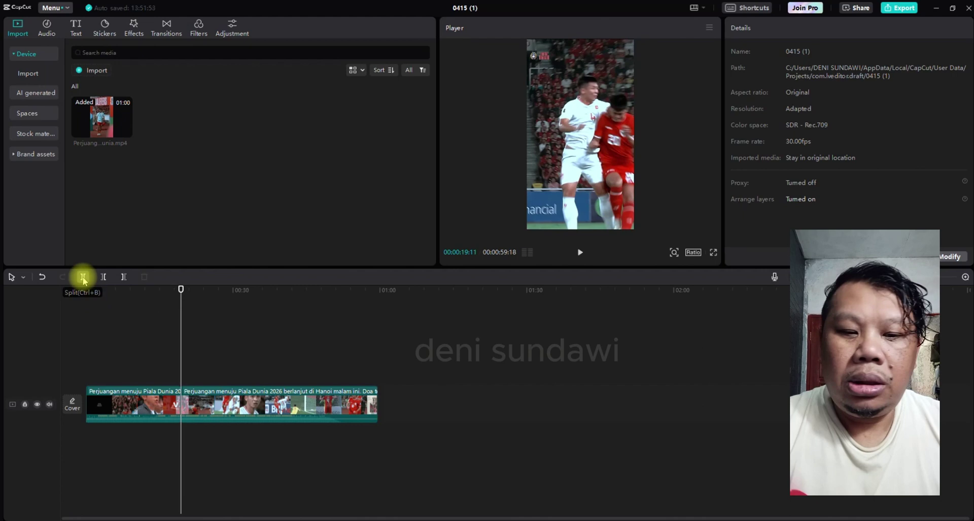
left_click(139, 402)
key("Delete")
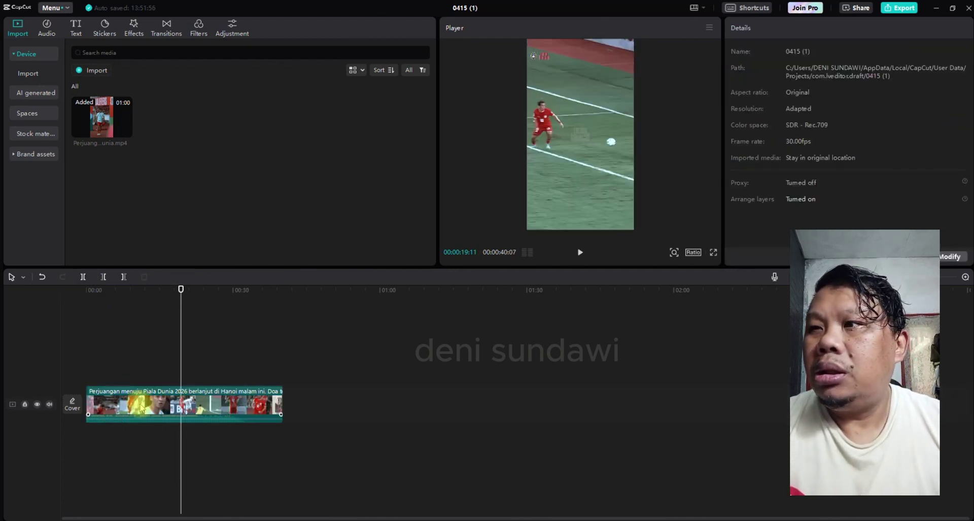
Split the remaining clip at 00:00:22:02 and delete everything after the cut.
left_click_drag(182, 289, 194, 311)
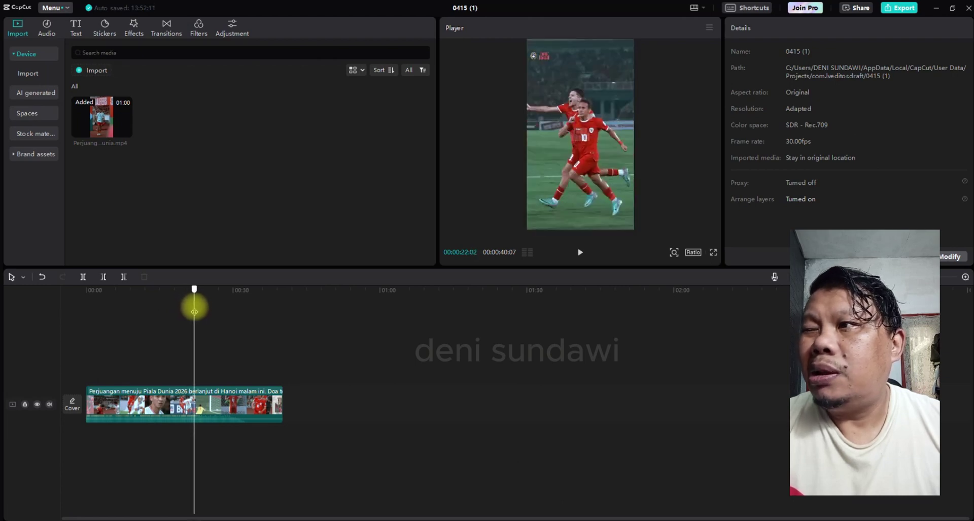
left_click(194, 400)
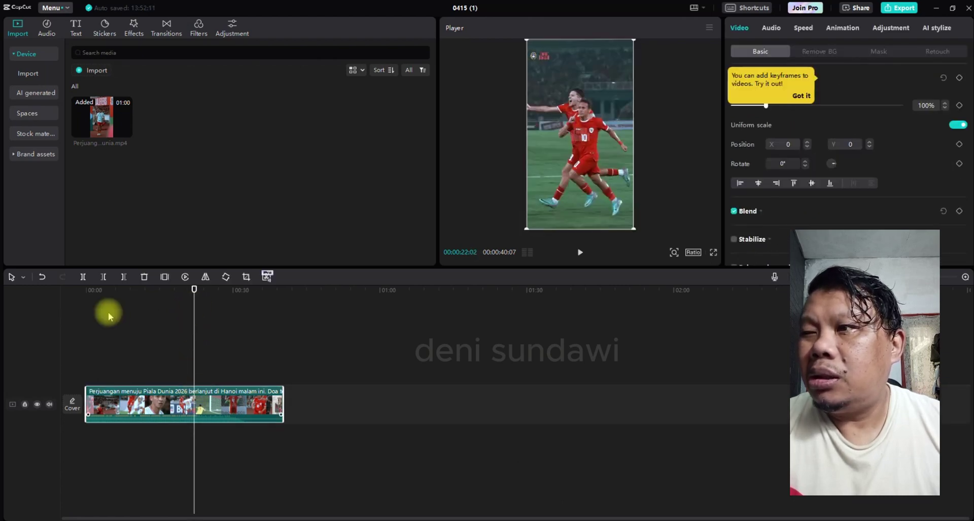
left_click(83, 276)
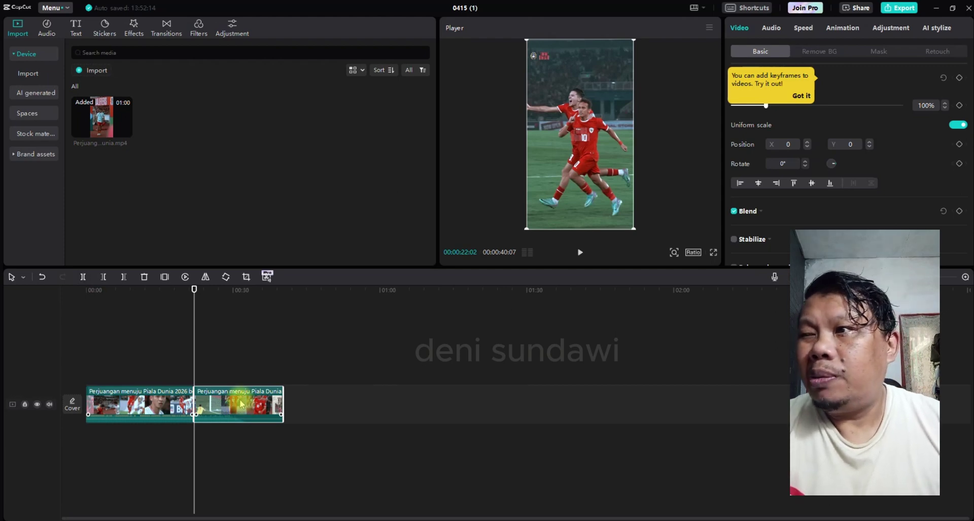
key("Delete")
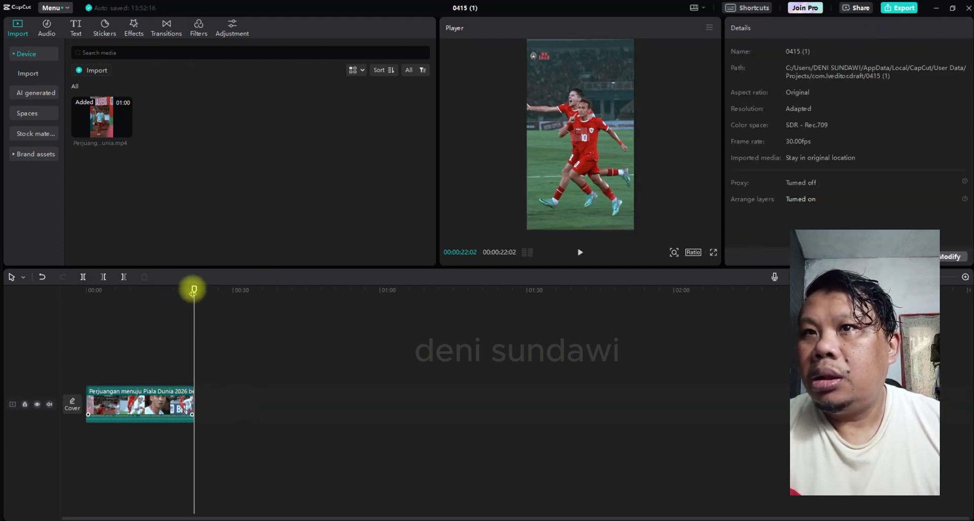
Add the red SUBSCRIBE / BELL NOTIFICATION text template to the timeline directly after the end of the video clip.
left_click_drag(192, 287, 141, 322)
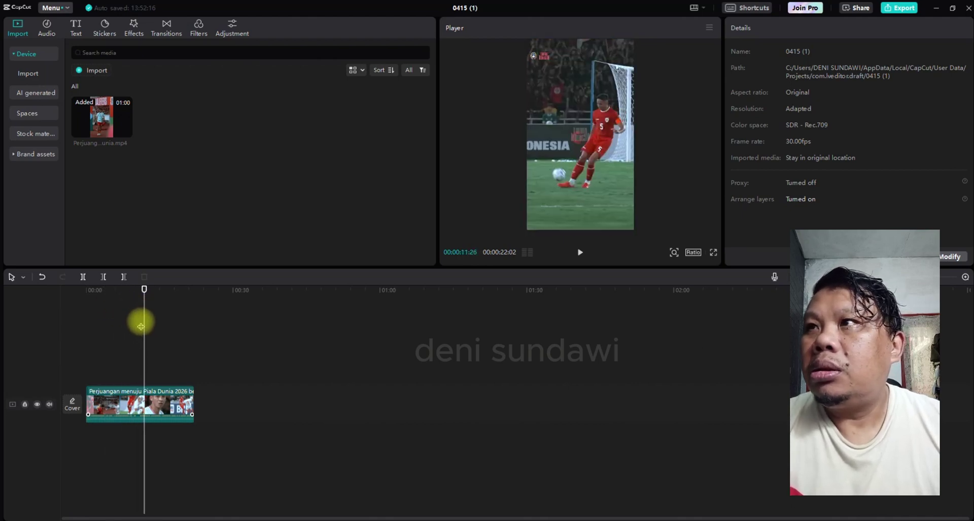
left_click(75, 29)
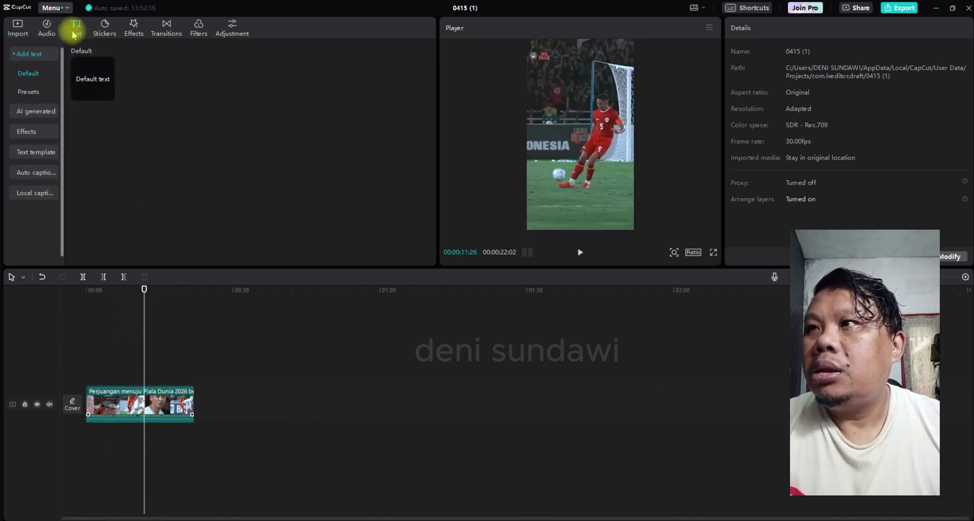
left_click(26, 156)
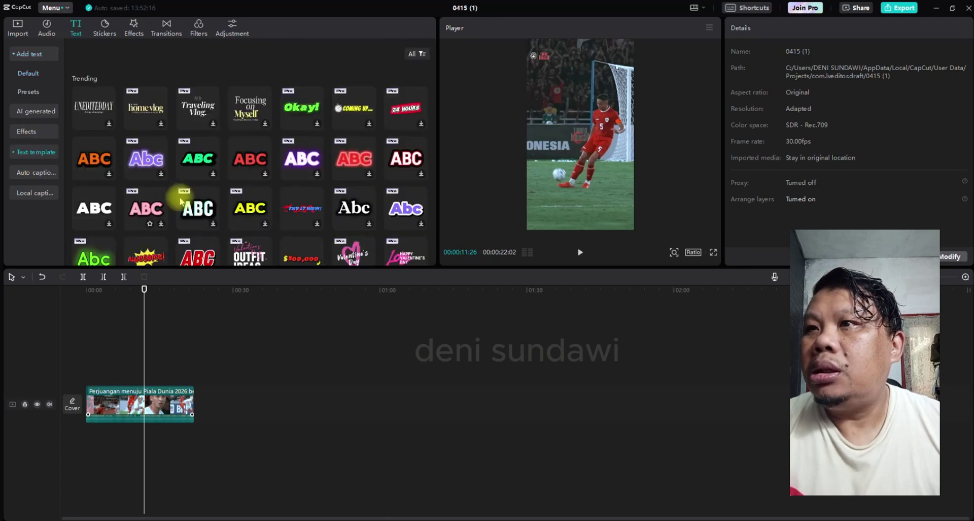
scroll(192, 213, "down", 2)
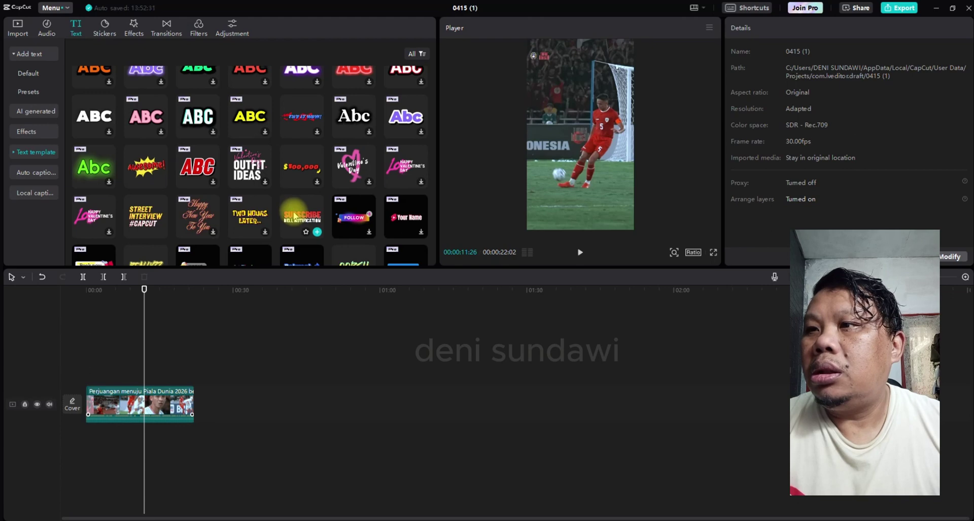
left_click_drag(294, 216, 193, 383)
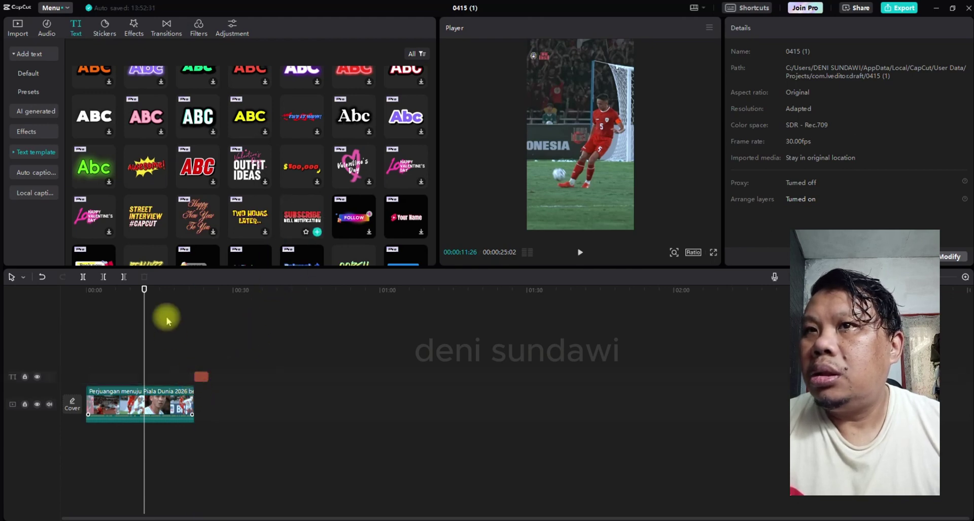
Trim about one second off the start of the video clip.
left_click_drag(149, 294, 90, 314)
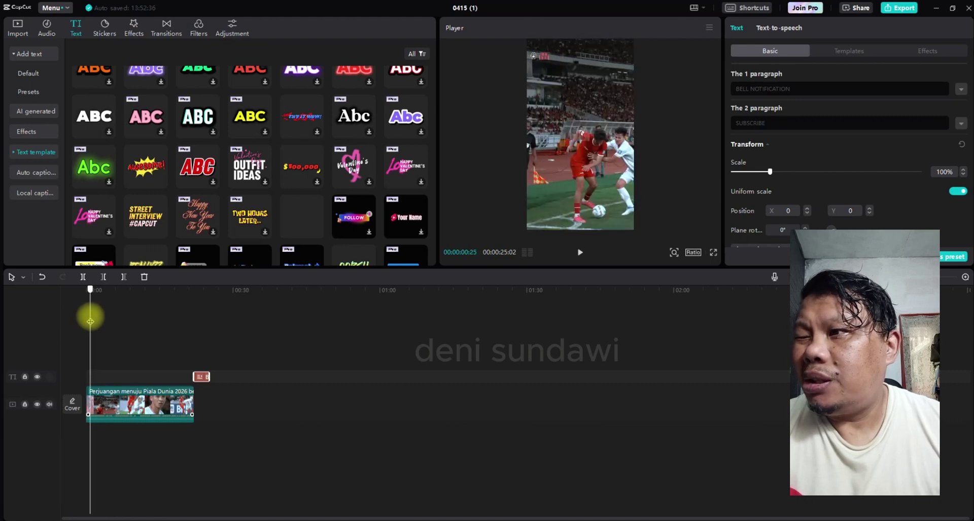
left_click(87, 405)
left_click_drag(86, 401, 91, 401)
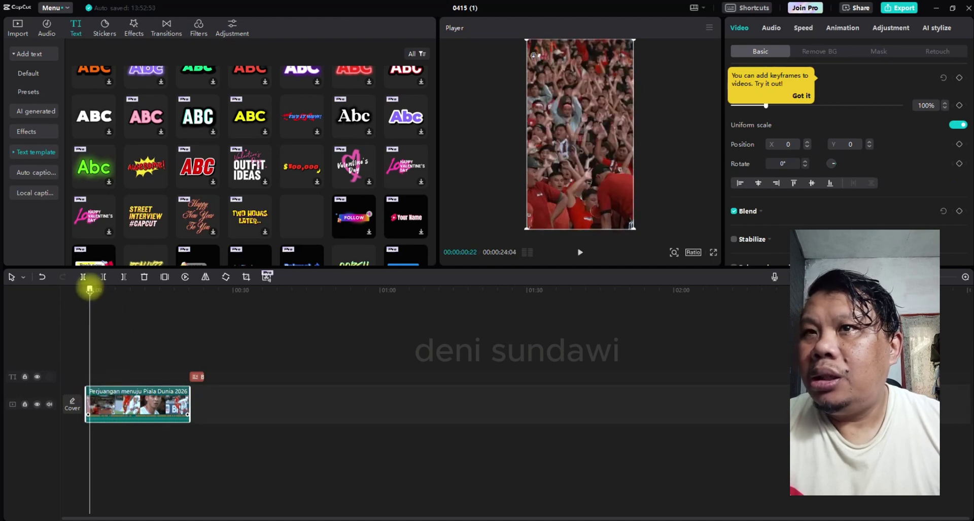
Replace the text template's SUBSCRIBE line with "SHOWACASE".
left_click_drag(89, 284, 200, 300)
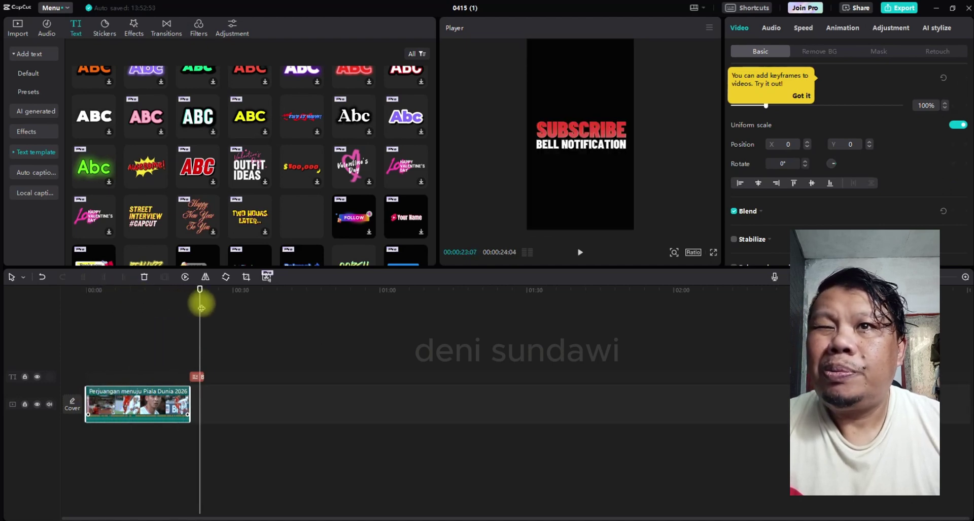
left_click(603, 129)
left_click(602, 129)
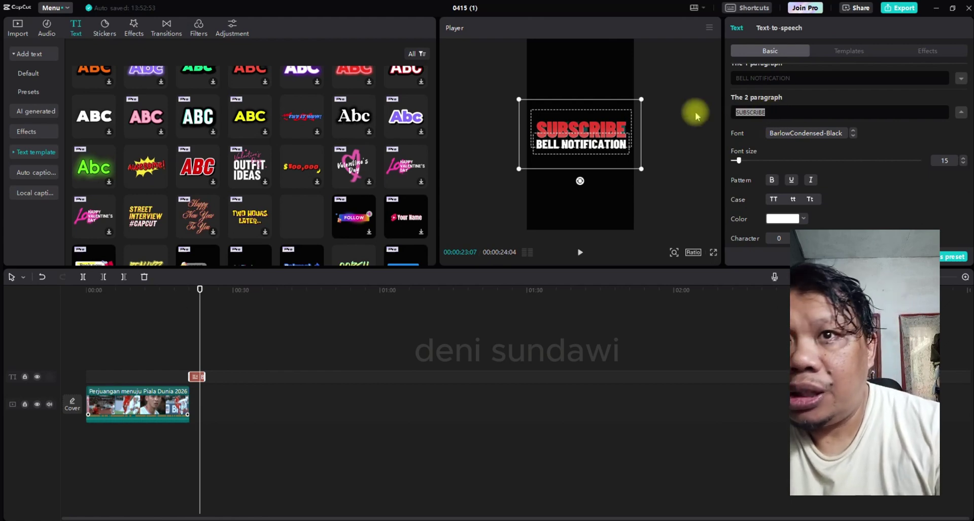
type("SH")
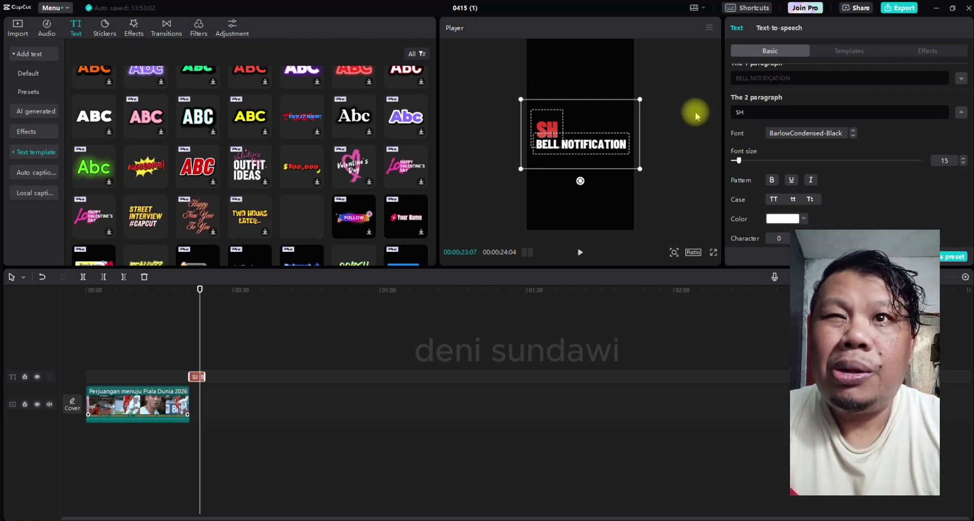
type("O")
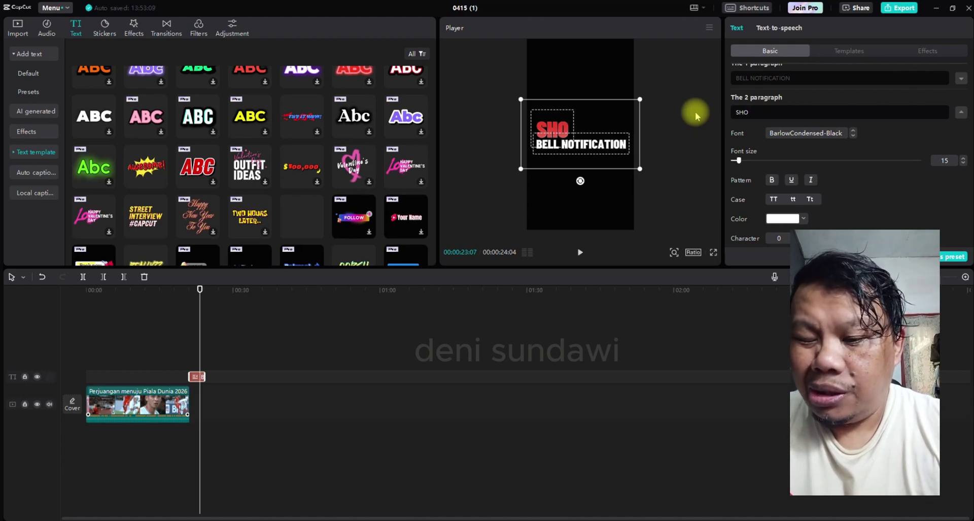
type("WACASE")
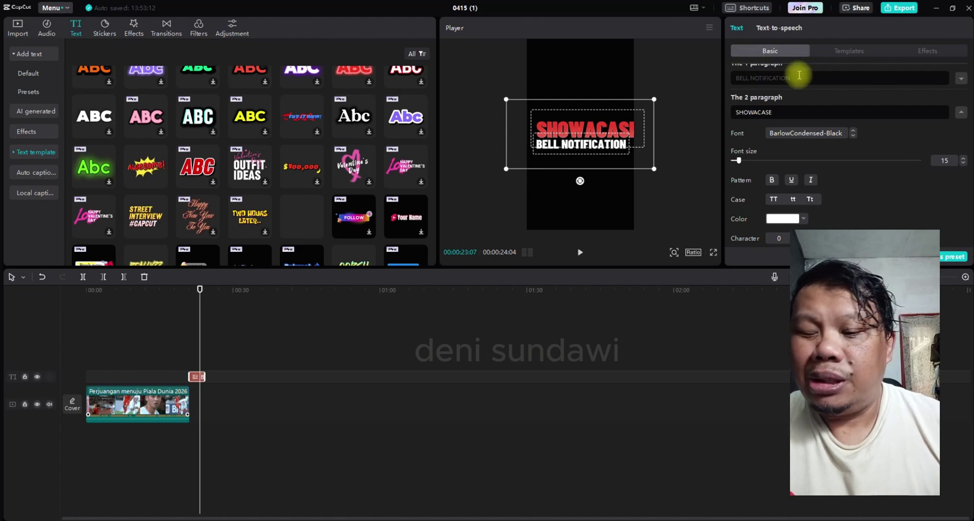
Replace the template's BELL NOTIFICATION line with "CEKK !!!!! TOKO" and deselect the text.
left_click_drag(800, 76, 680, 77)
type("C")
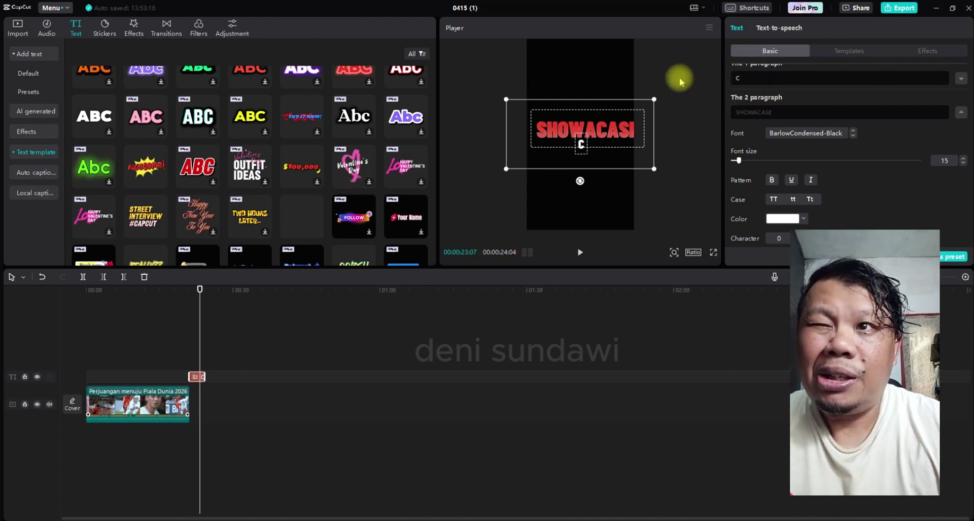
type("EKK")
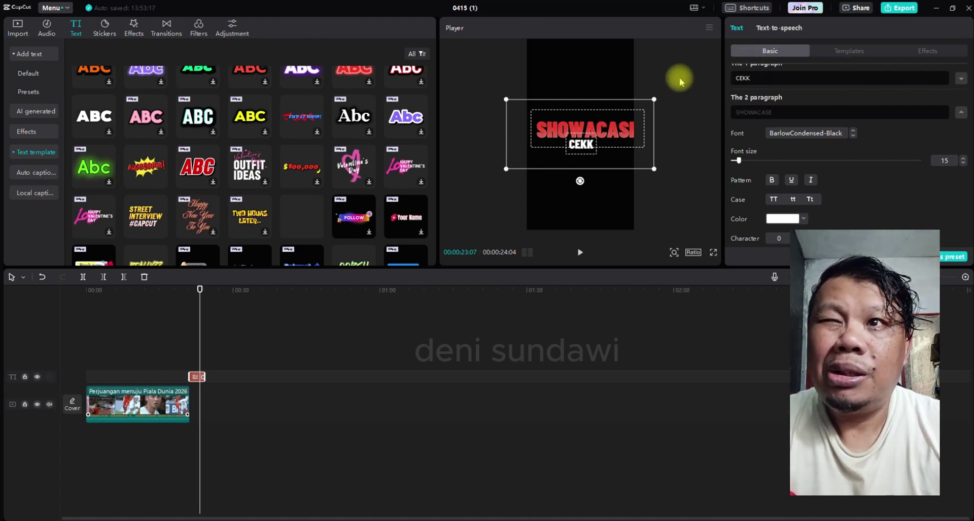
type(" !!!!!")
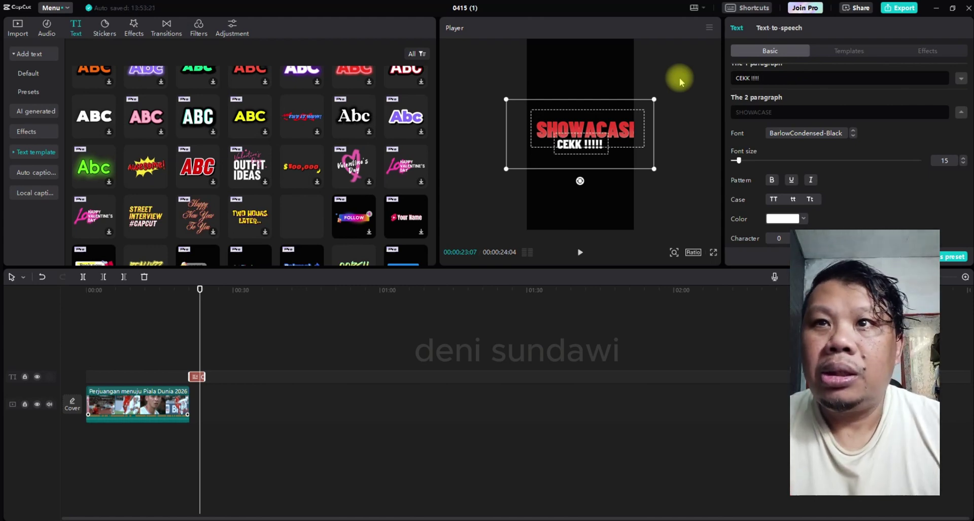
type(" TOKO")
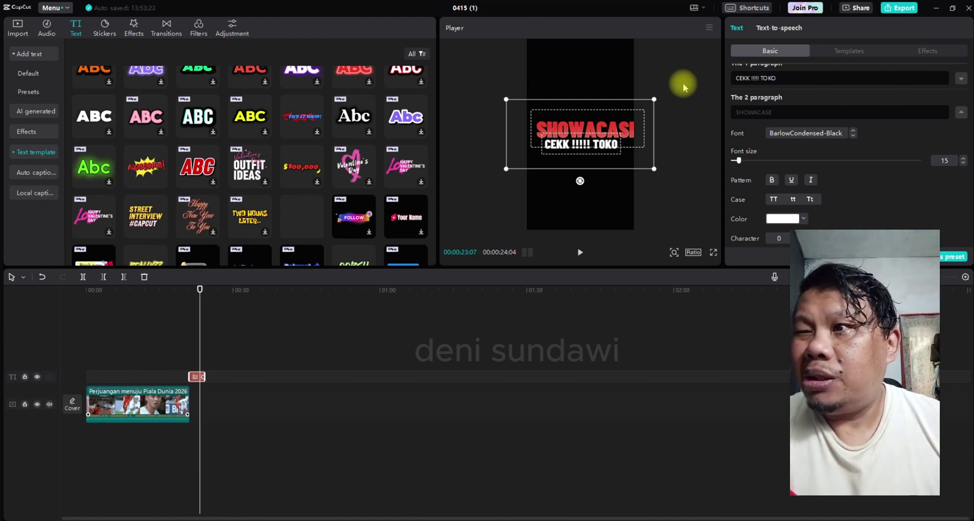
left_click(484, 333)
Play back a short stretch near the start of the video to preview it.
left_click_drag(202, 287, 101, 289)
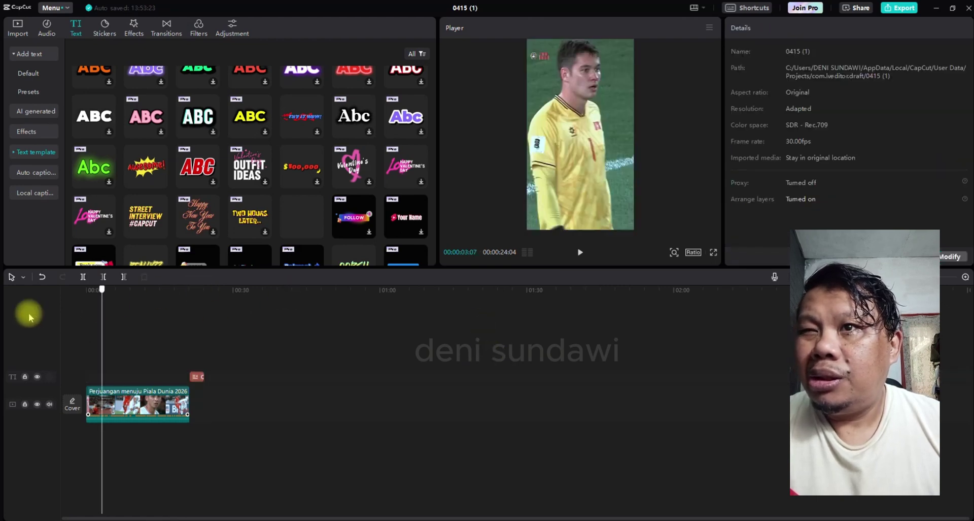
key("space")
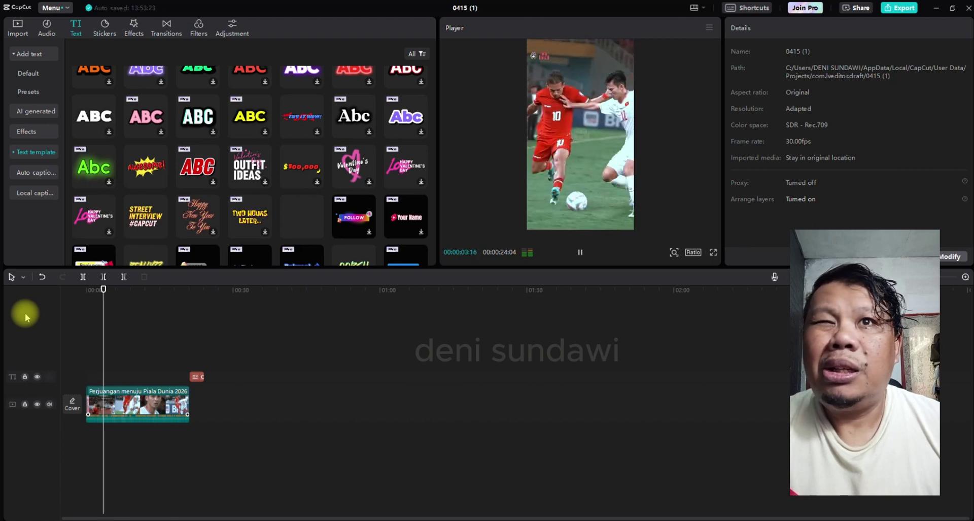
key("space")
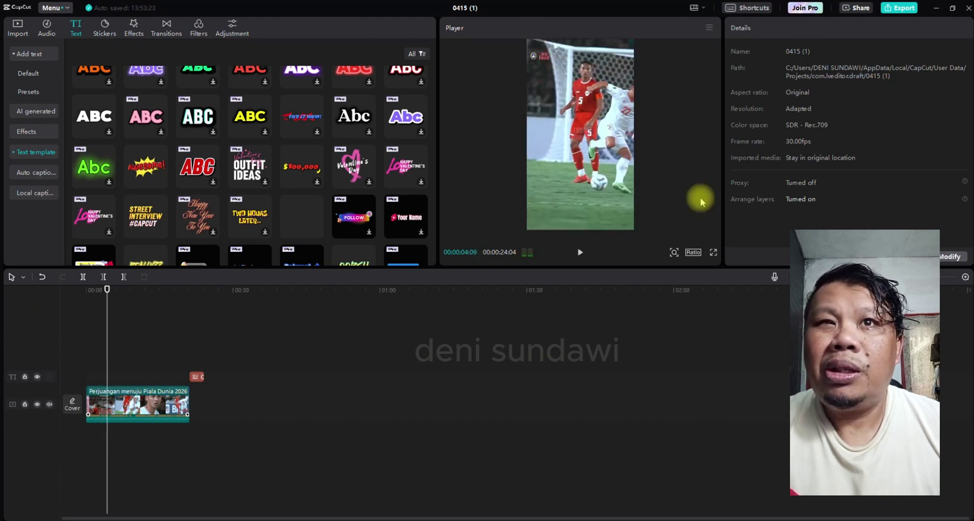
Export the video under the name "jersey merah" and close the export window without sharing it.
left_click(907, 9)
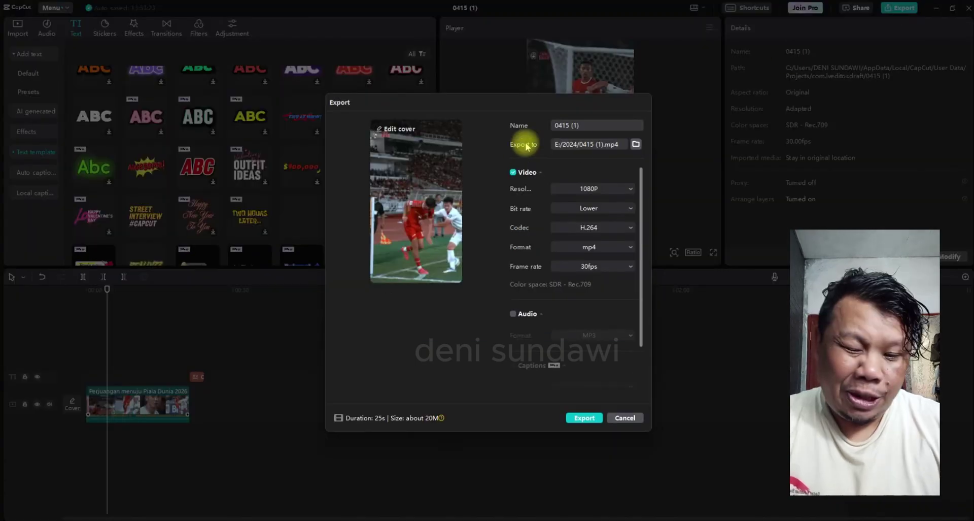
left_click(584, 125)
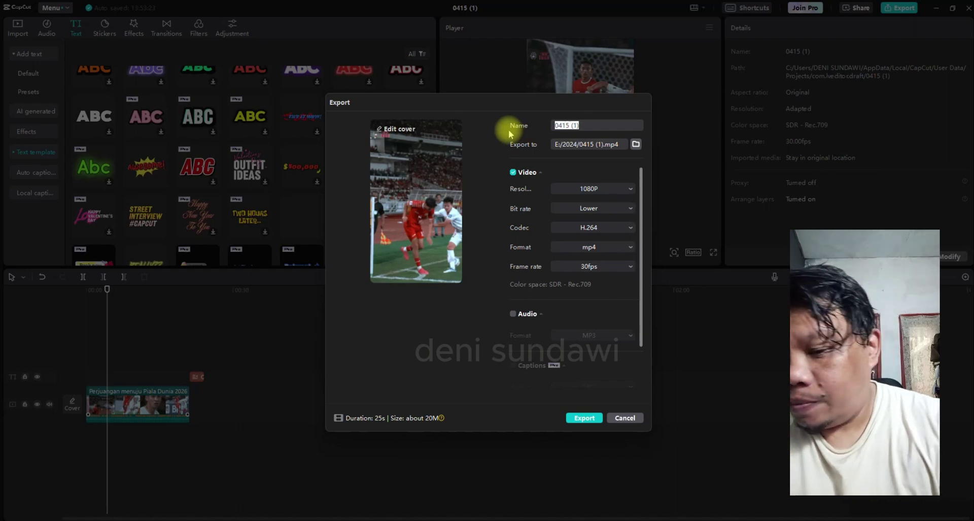
type("jersey mera")
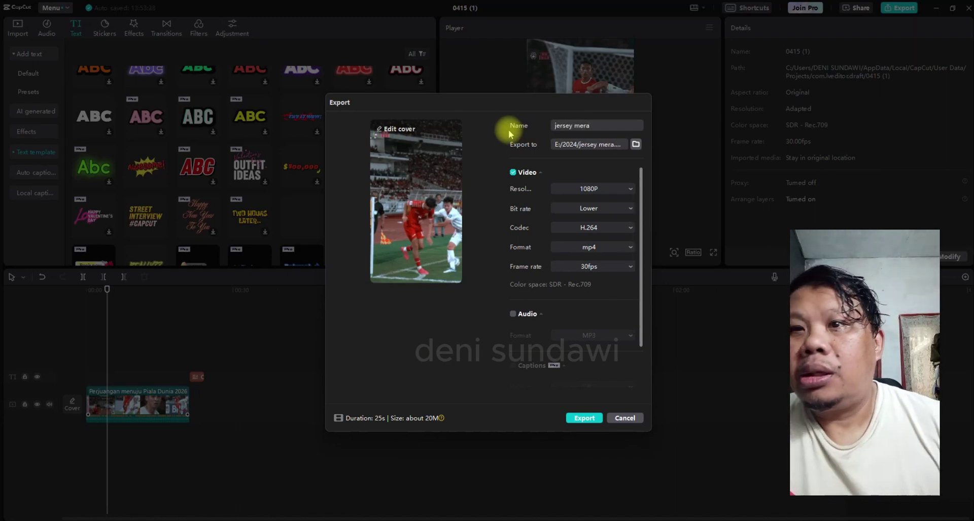
type("h")
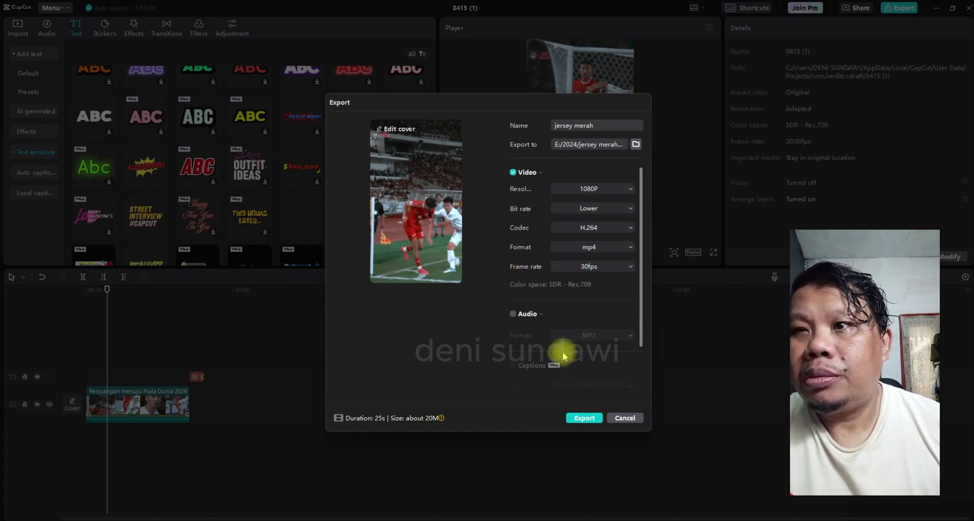
left_click(584, 417)
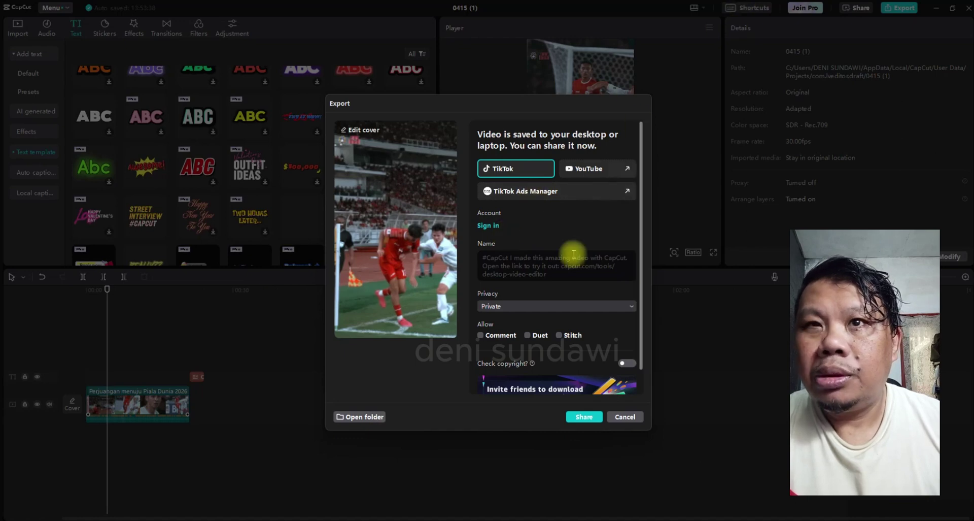
left_click(624, 416)
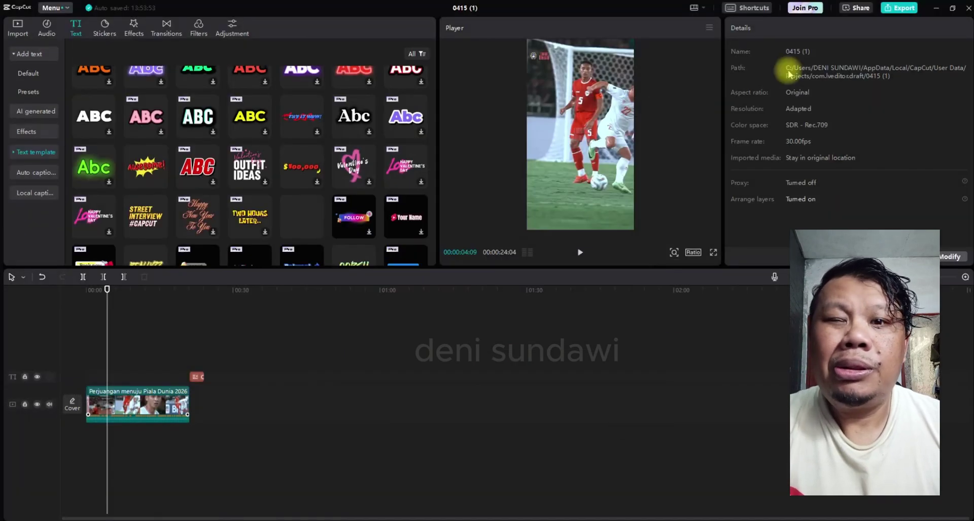
Minimize the editor, switch to Chrome and show the futsal account's TikTok profile page.
left_click(936, 8)
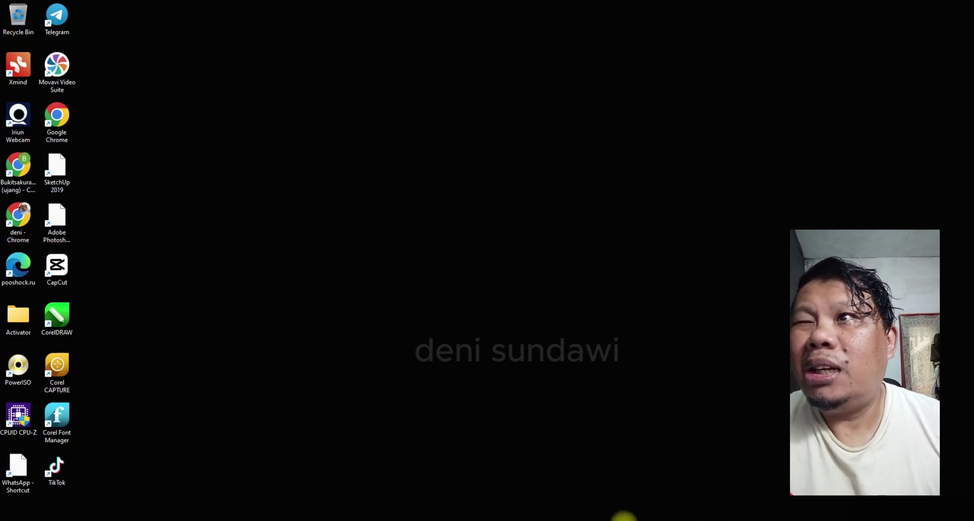
left_click(548, 519)
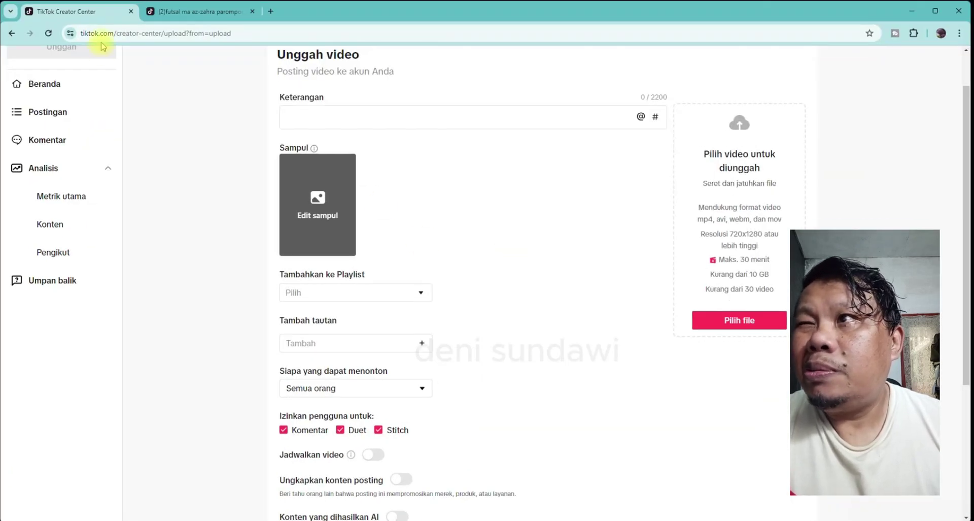
left_click(178, 10)
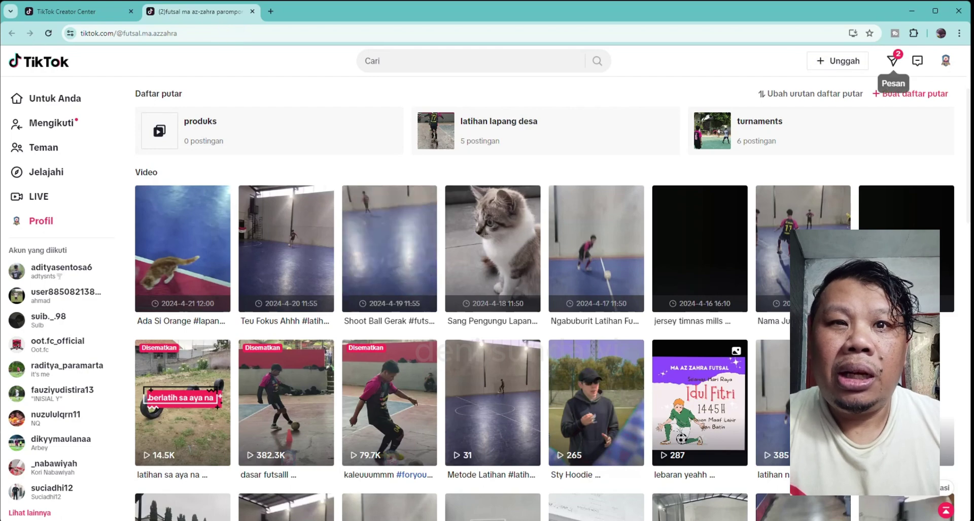
Compare the profile's scheduled videos with the Creator Center upload form, and close the profile page.
mouse_move(945, 61)
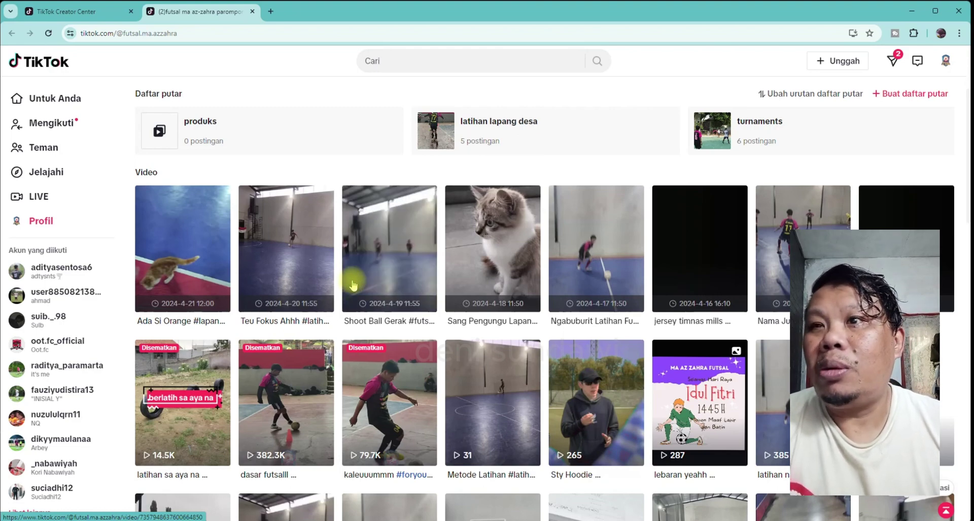
left_click(79, 11)
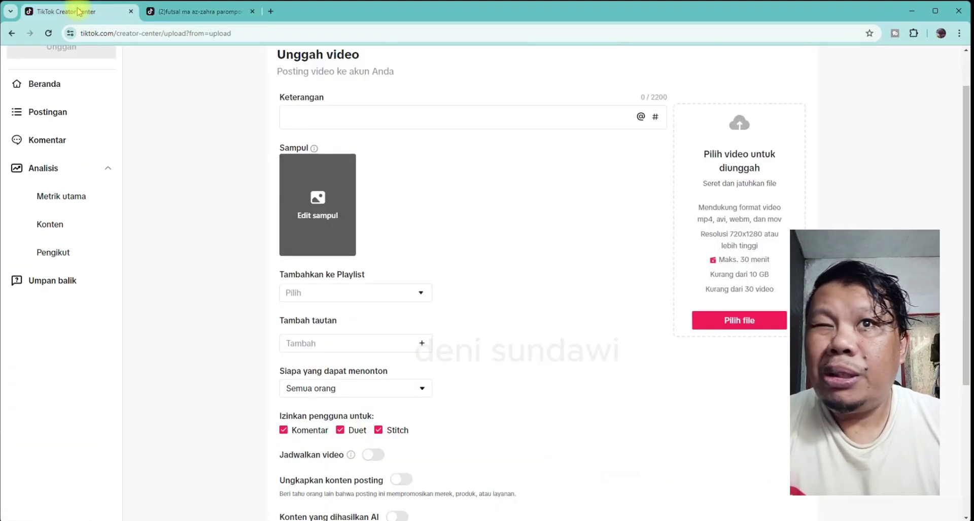
left_click(186, 13)
mouse_move(947, 61)
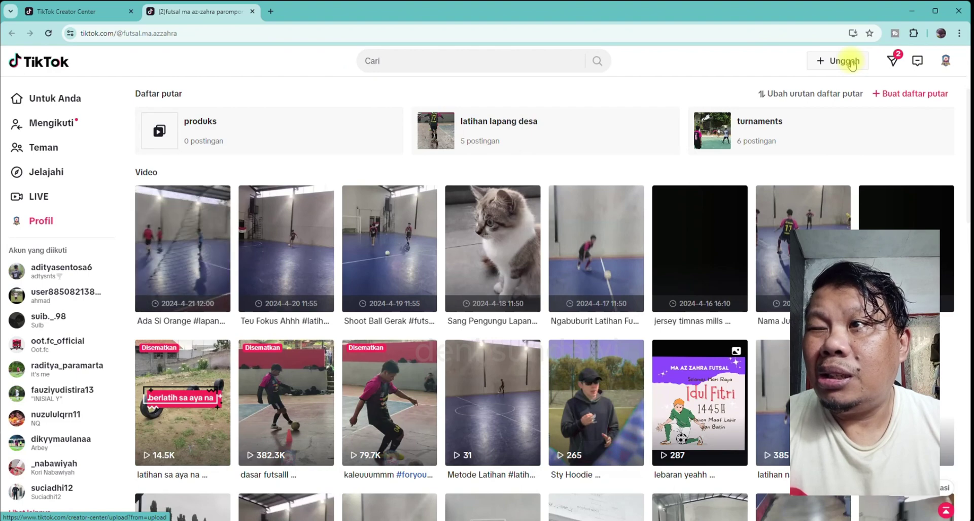
left_click(96, 11)
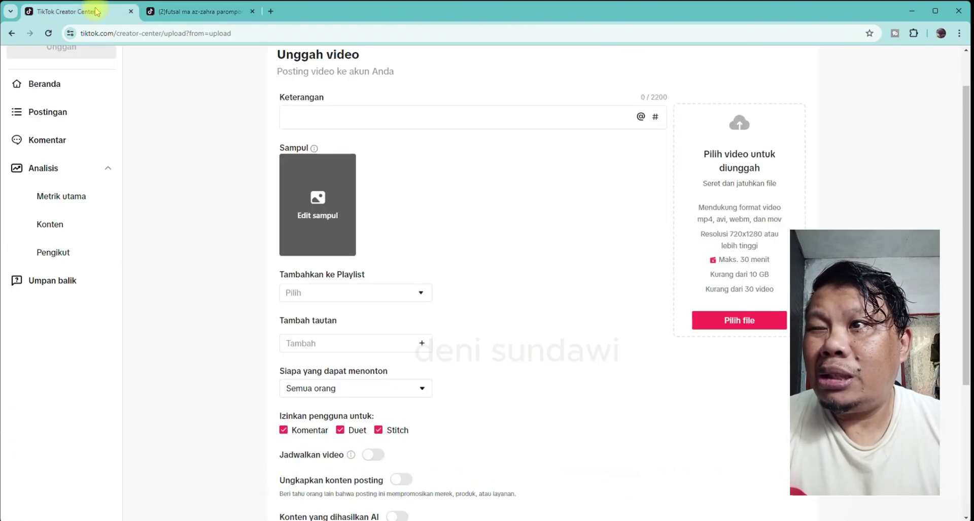
left_click(213, 12)
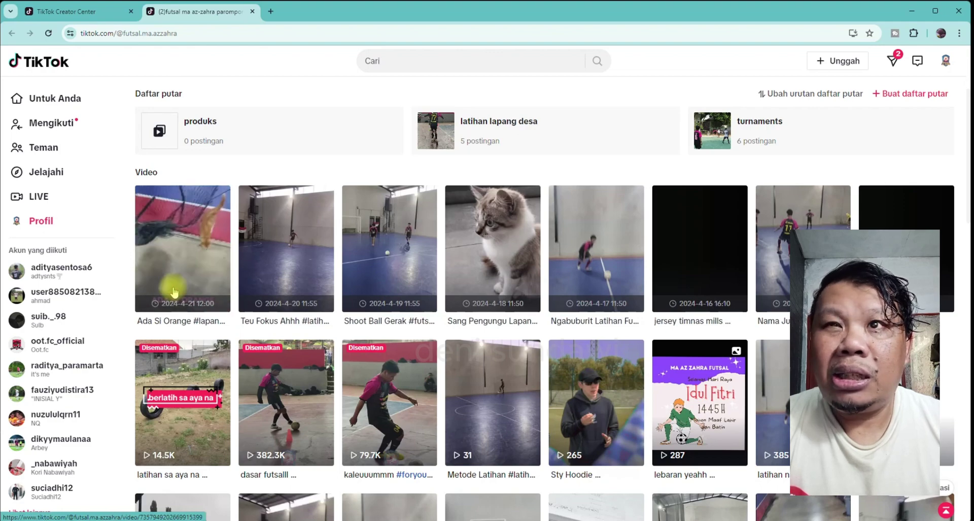
left_click(117, 11)
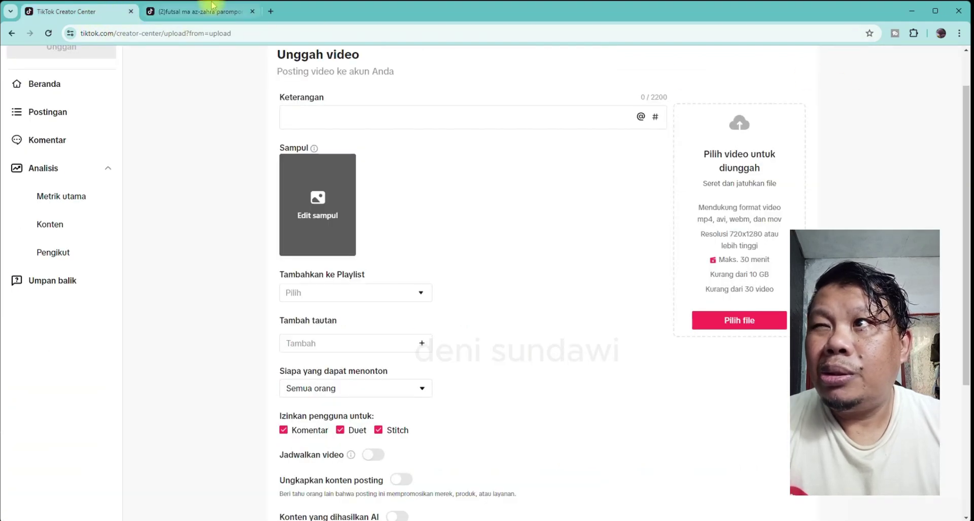
left_click(232, 12)
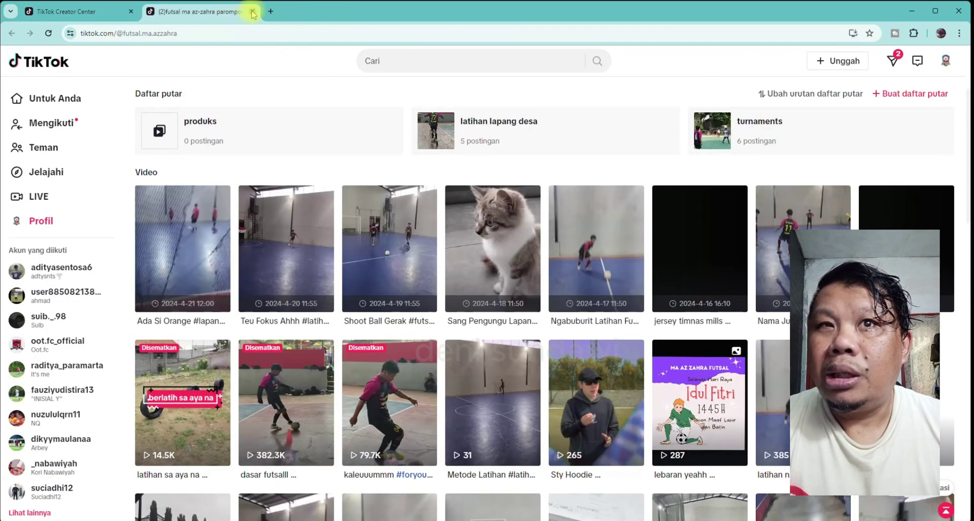
left_click(253, 12)
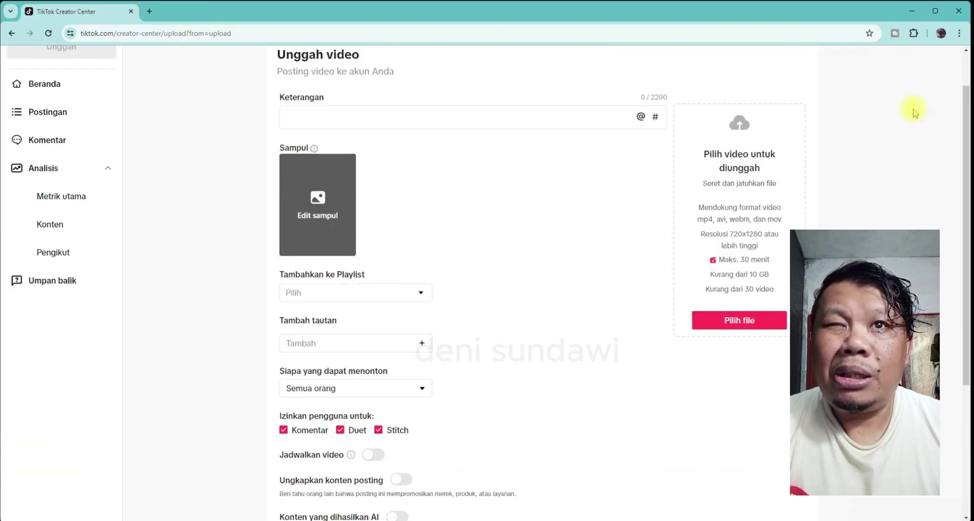
scroll(915, 113, "up", 1)
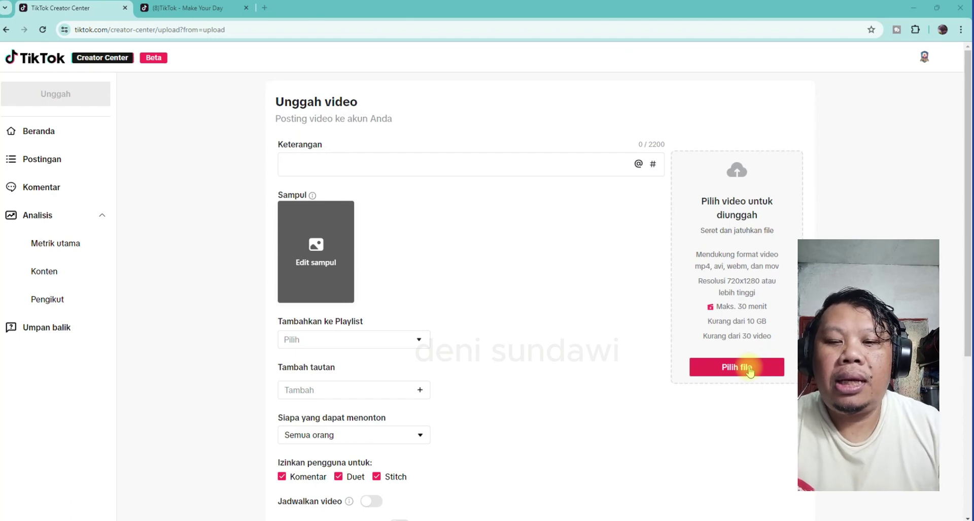
Choose the "jersey merah" video file for upload and add it to the "produks" playlist.
left_click(750, 369)
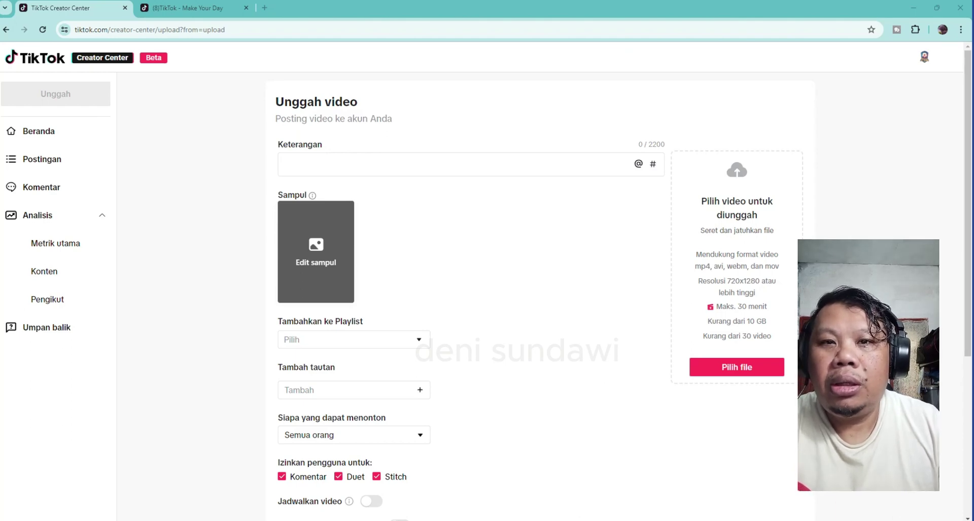
left_click_drag(761, 238, 731, 376)
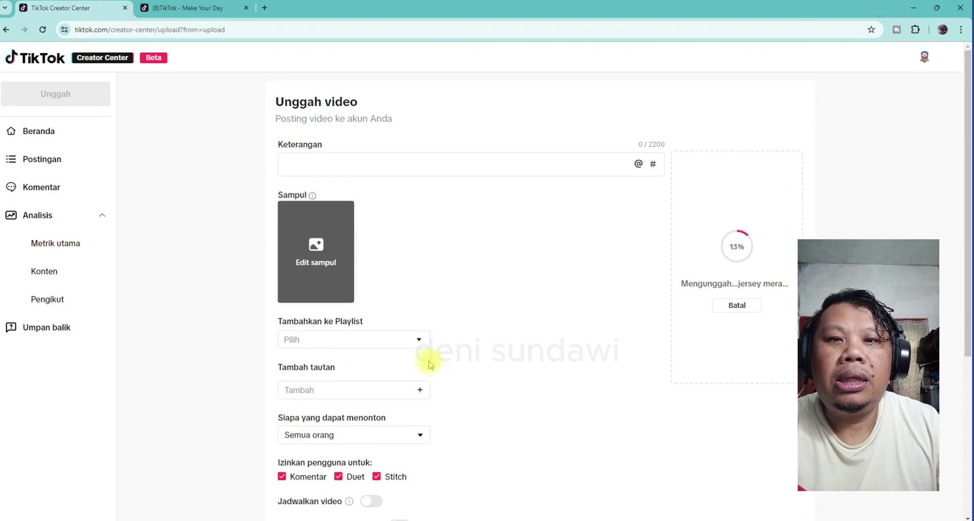
left_click(420, 340)
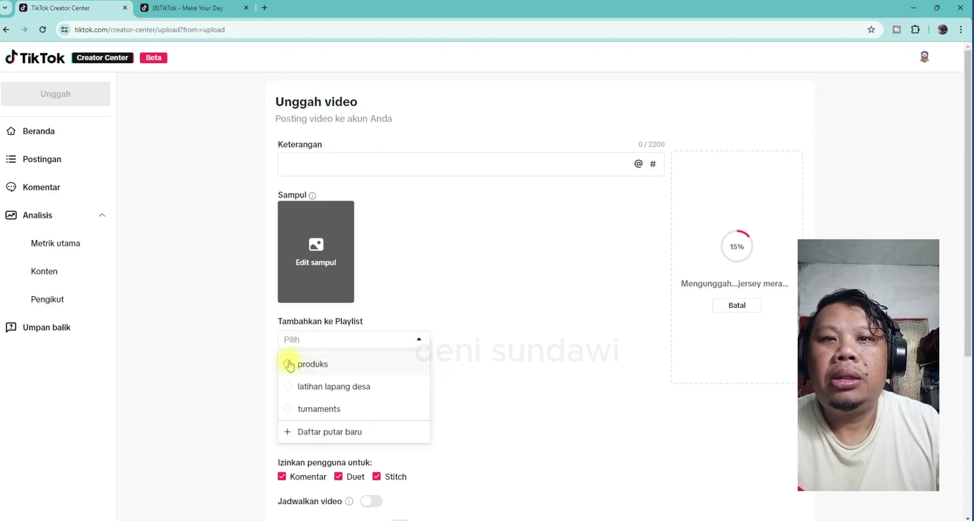
left_click(288, 365)
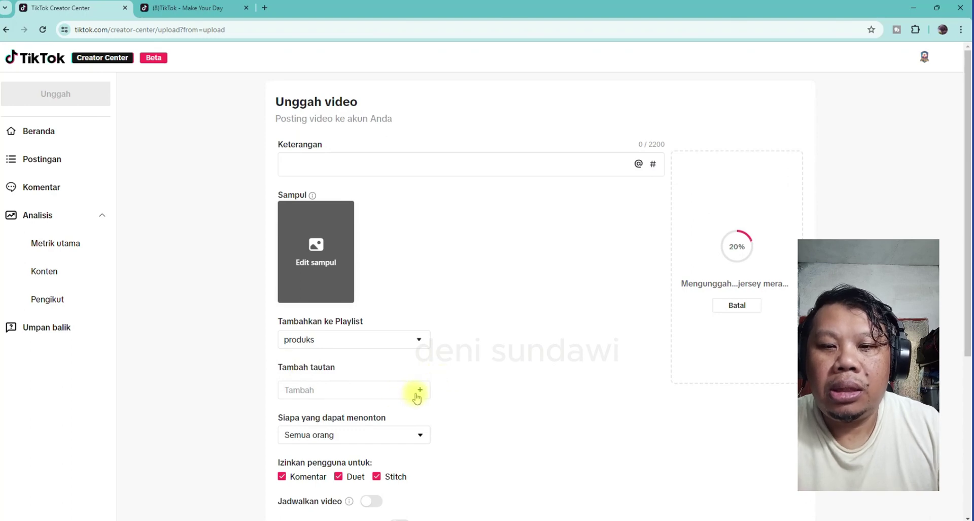
Choose "Erspo Timnas Jersey Replica Home Red [Pre-Order 30 Days]" as the video's product link and try to add it under its default name.
left_click(420, 390)
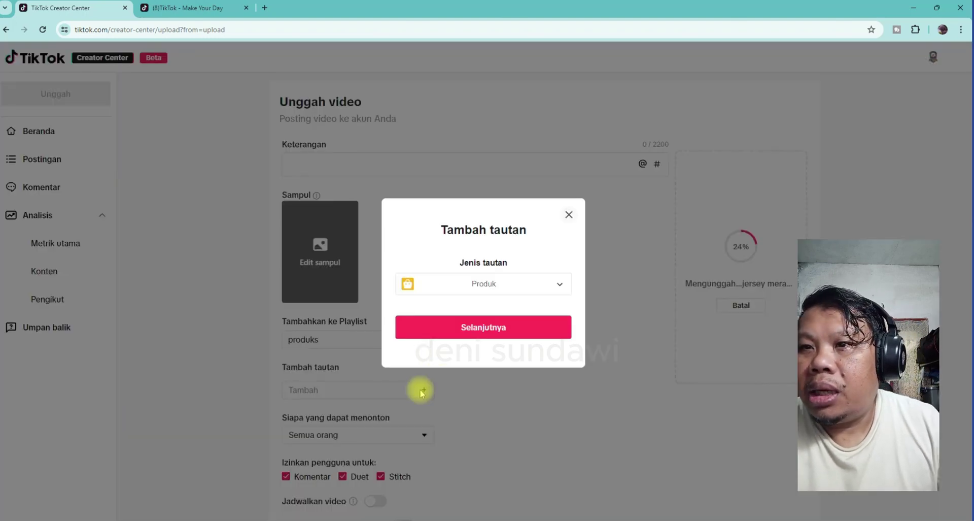
left_click(472, 285)
left_click(473, 284)
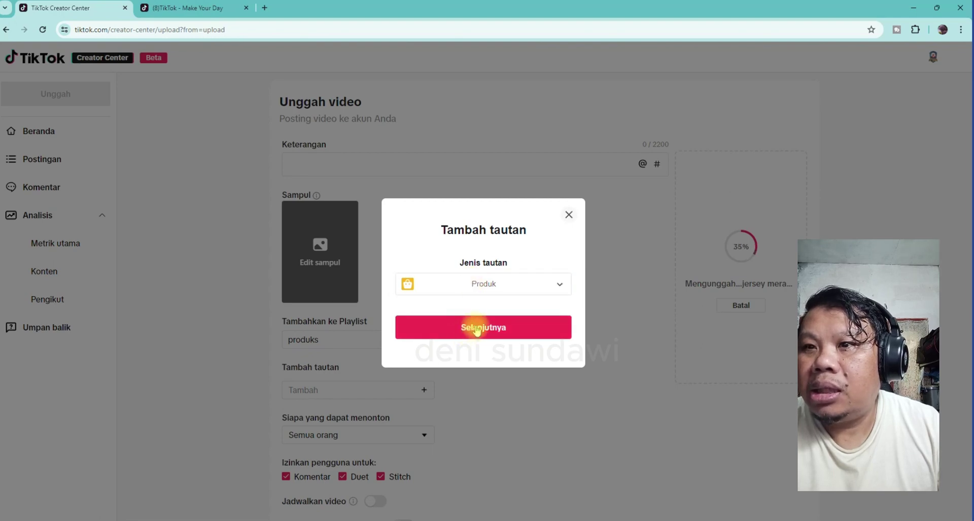
left_click(477, 329)
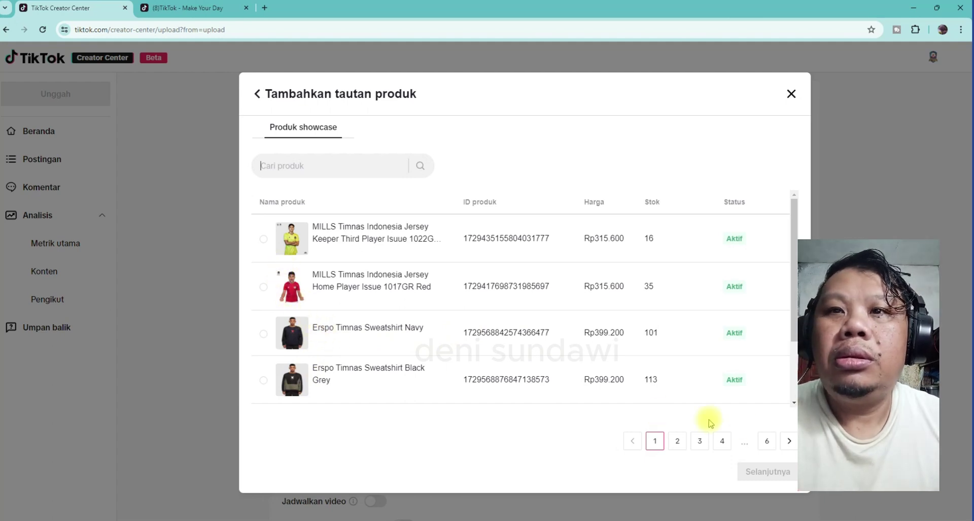
left_click(789, 441)
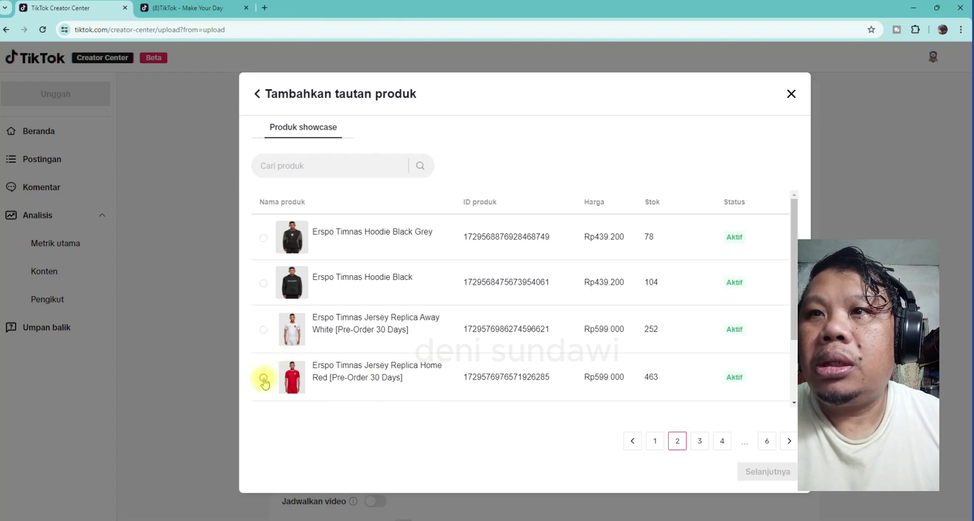
left_click(264, 378)
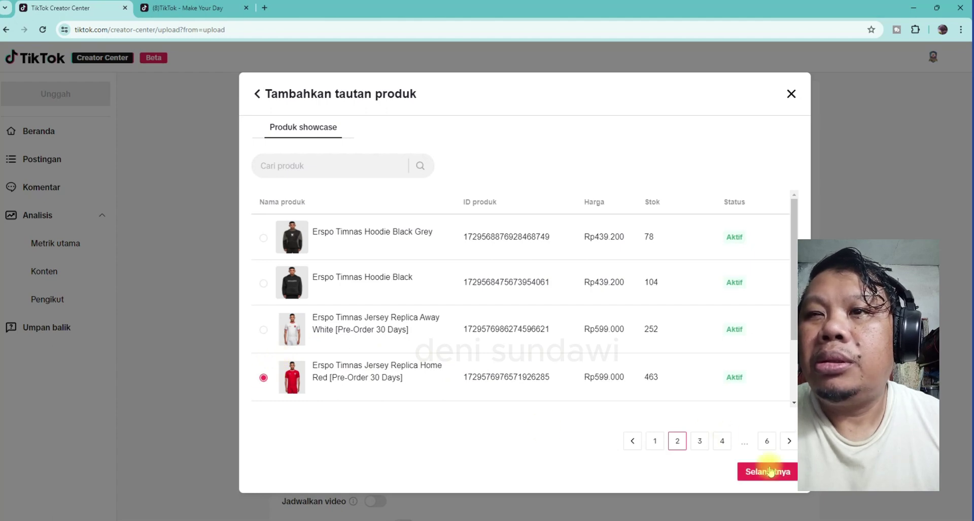
left_click(769, 471)
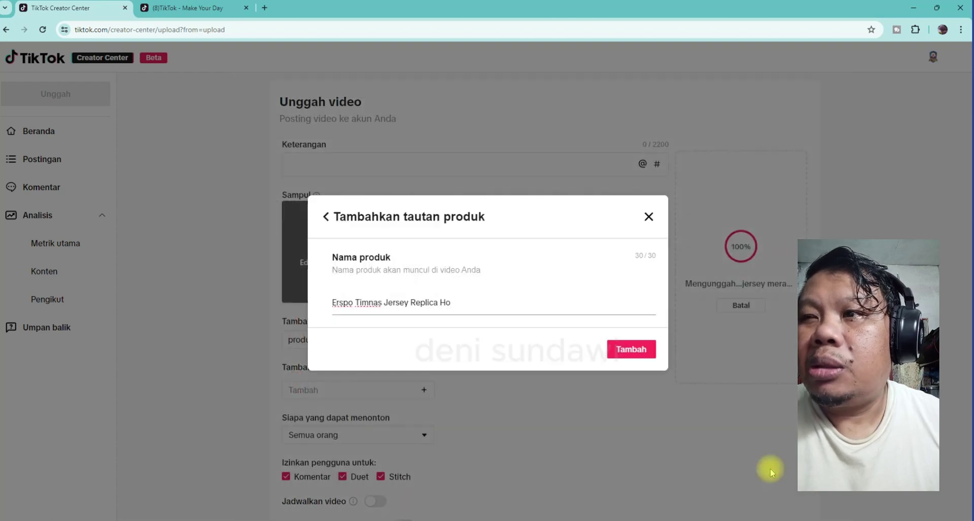
left_click(635, 349)
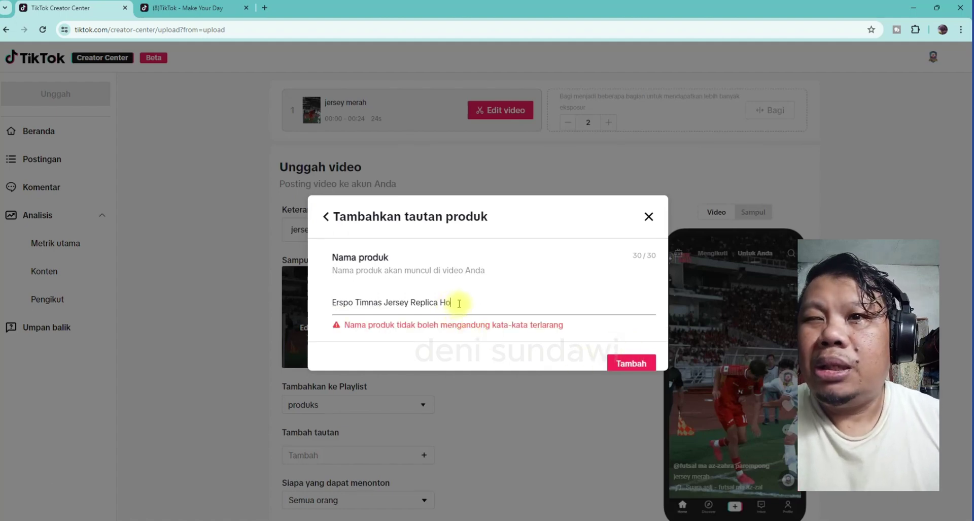
Rename the linked product as "jersey timnas merah" and add the link to the video.
left_click_drag(450, 303, 333, 303)
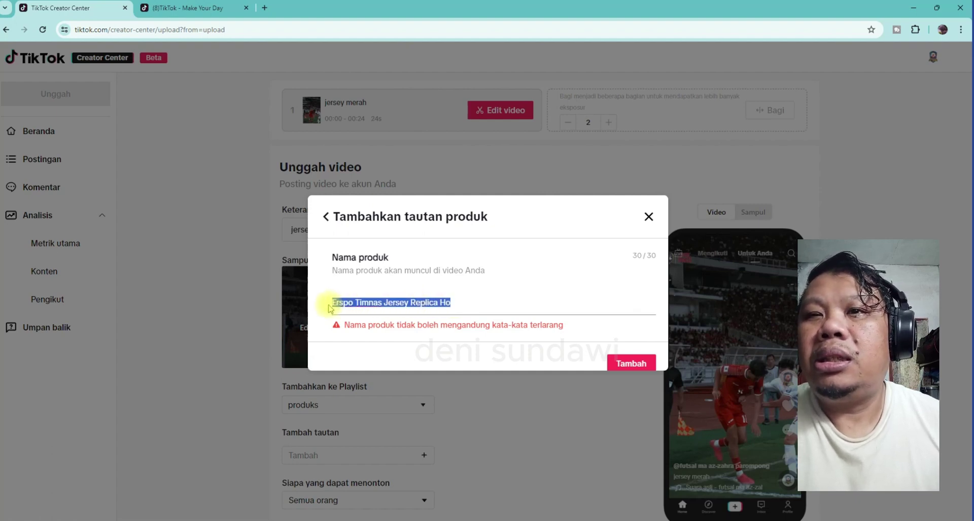
type("jersey timnas")
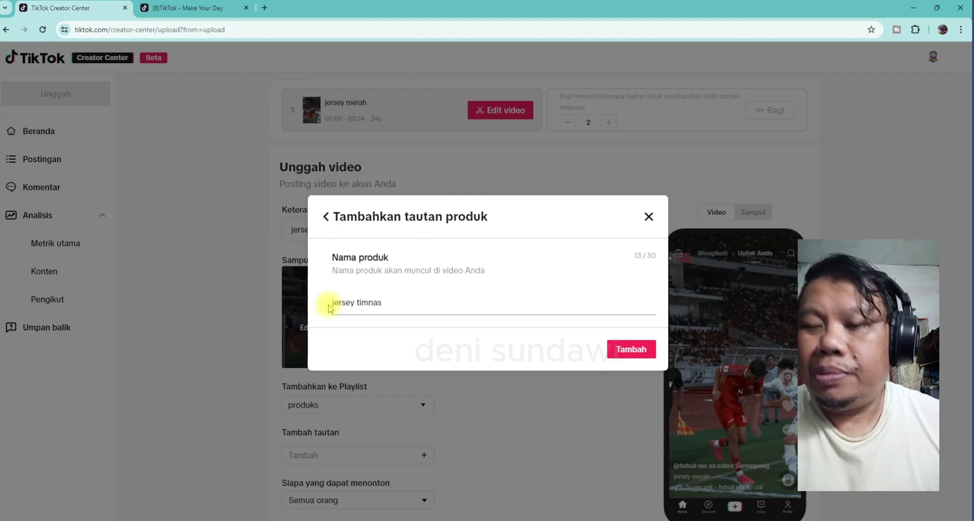
type("mer")
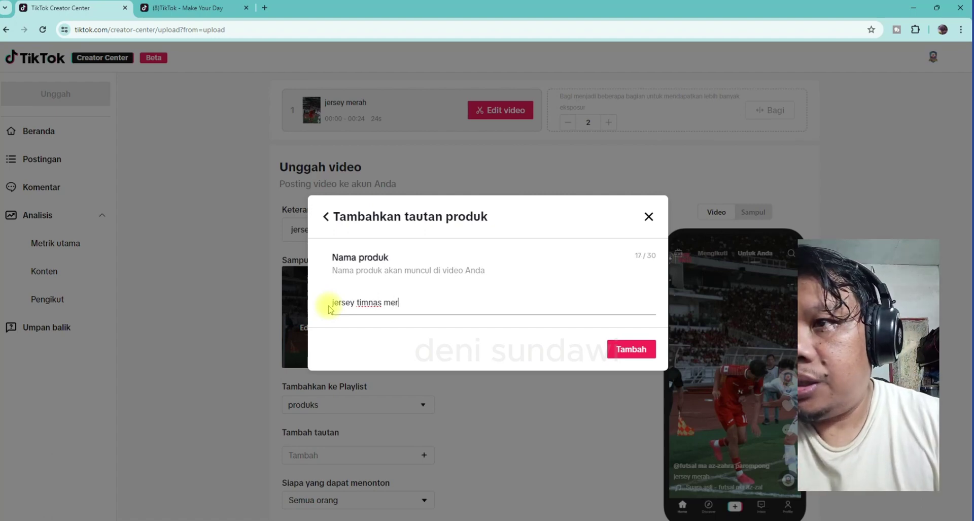
type("ah")
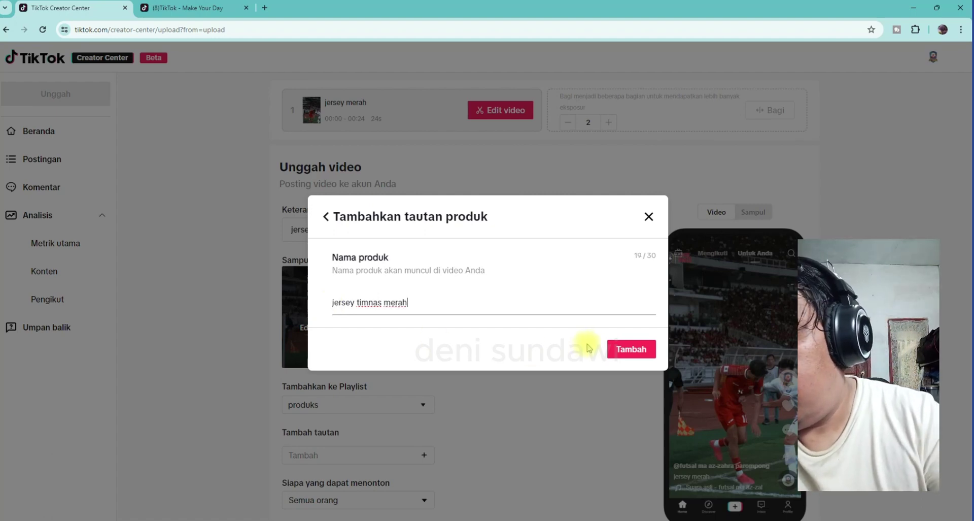
left_click(623, 349)
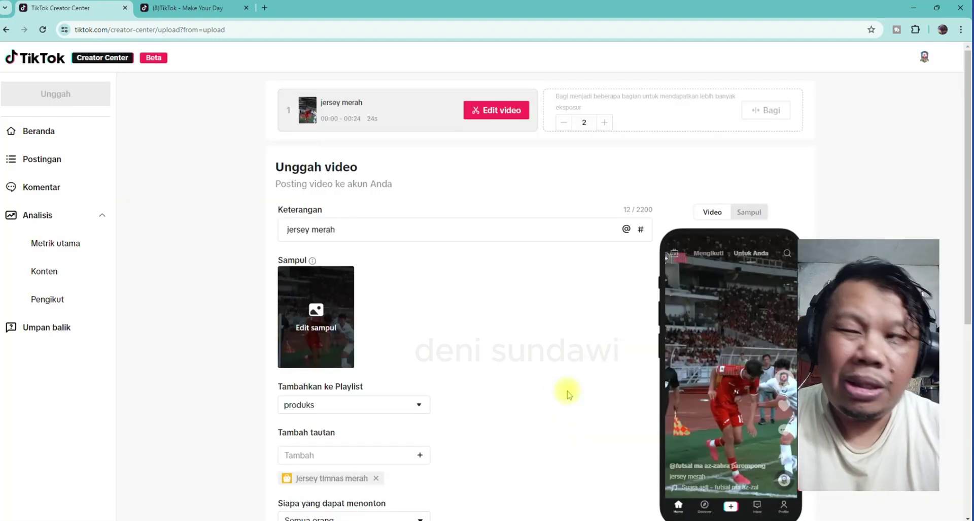
Choose the closing text frame at 00:24 as the video cover, confirm it and close the cover window.
left_click(314, 328)
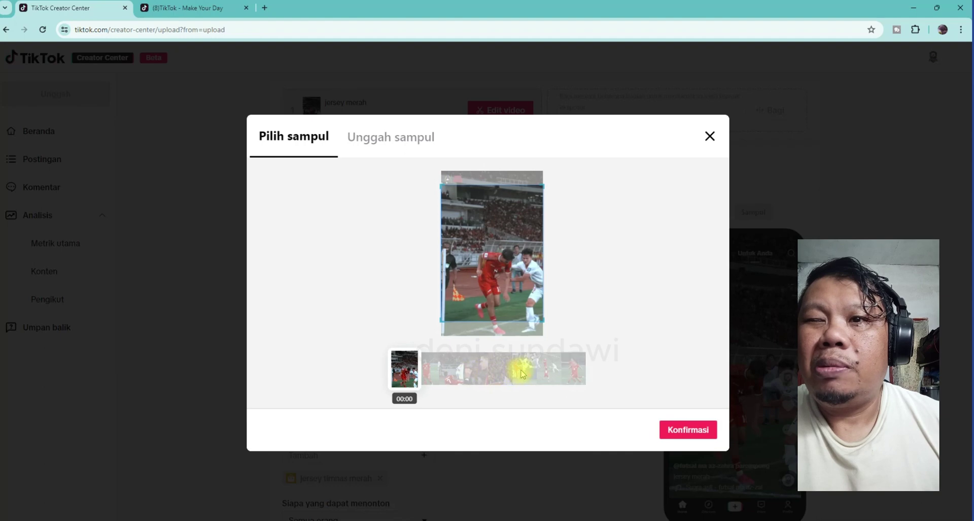
left_click(575, 372)
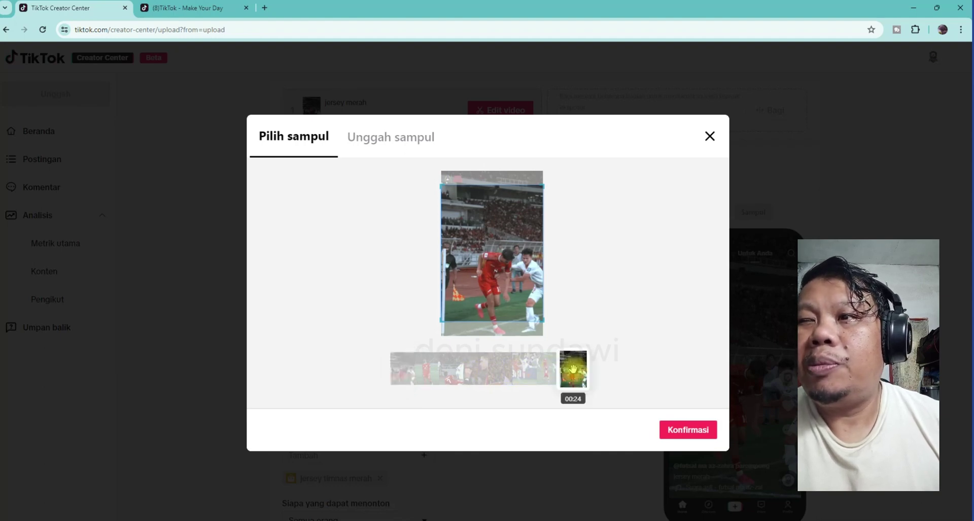
left_click(694, 430)
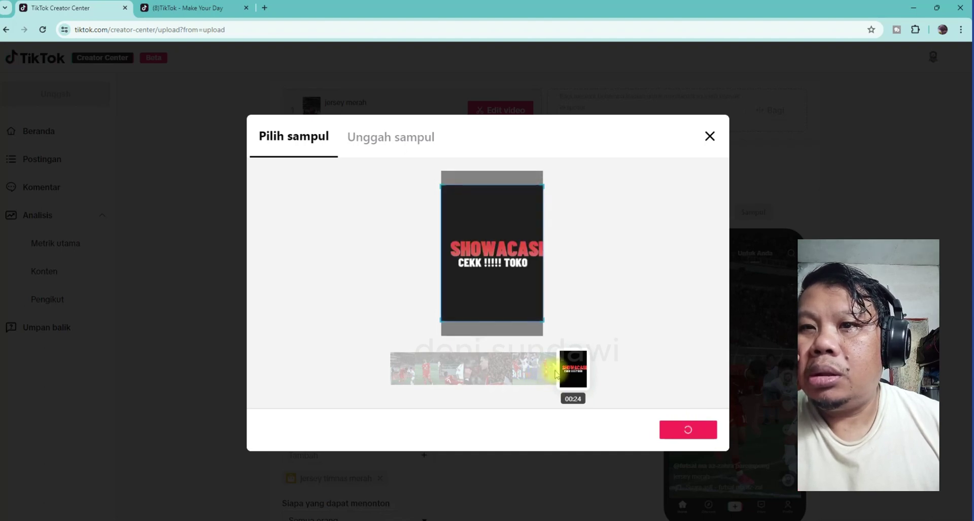
left_click(710, 136)
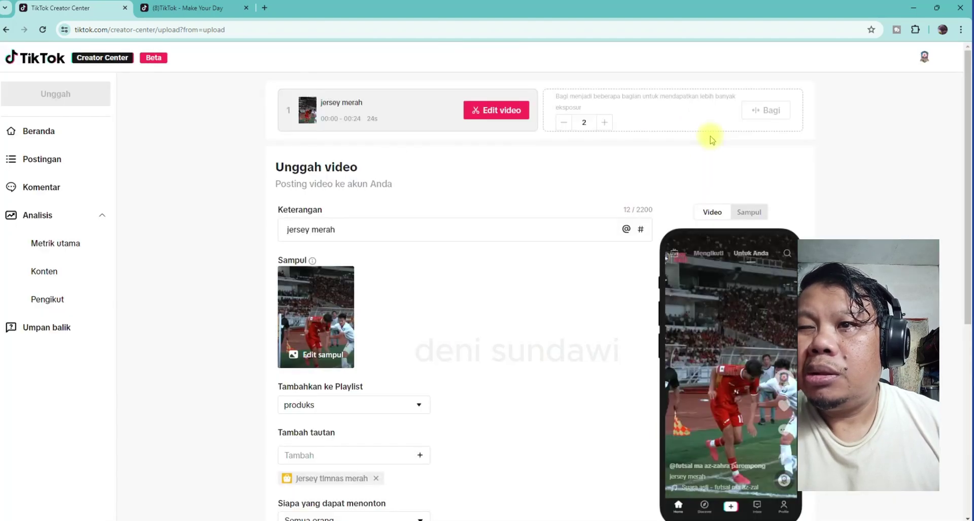
Turn on scheduling for the video post.
scroll(370, 331, "down", 2)
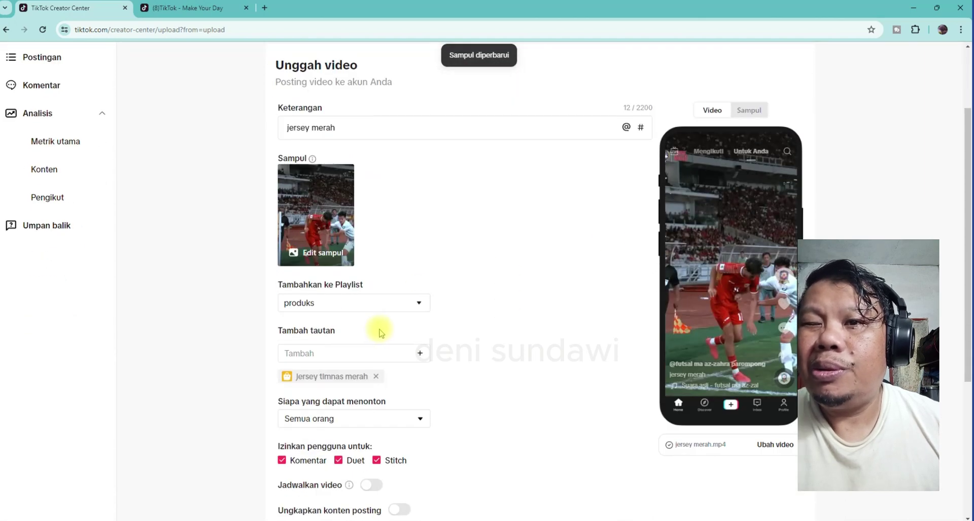
scroll(382, 333, "down", 3)
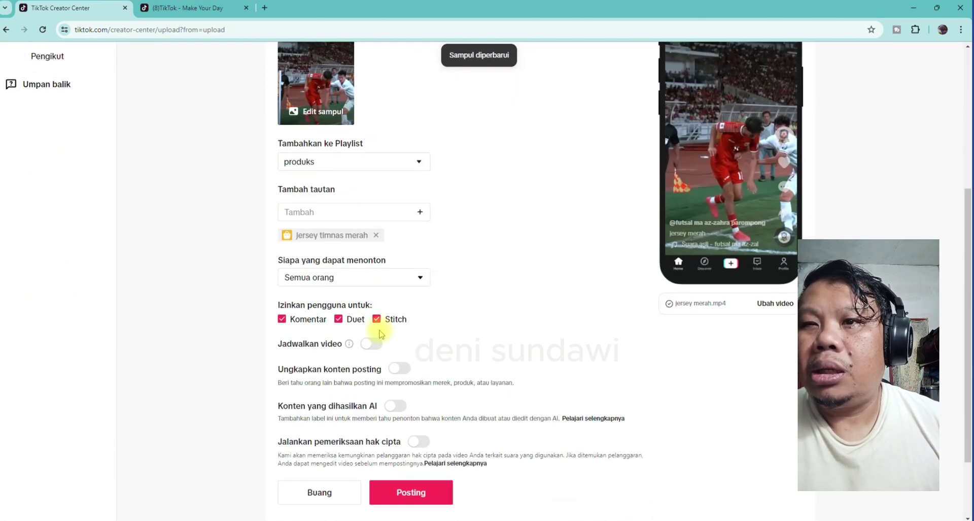
left_click(380, 334)
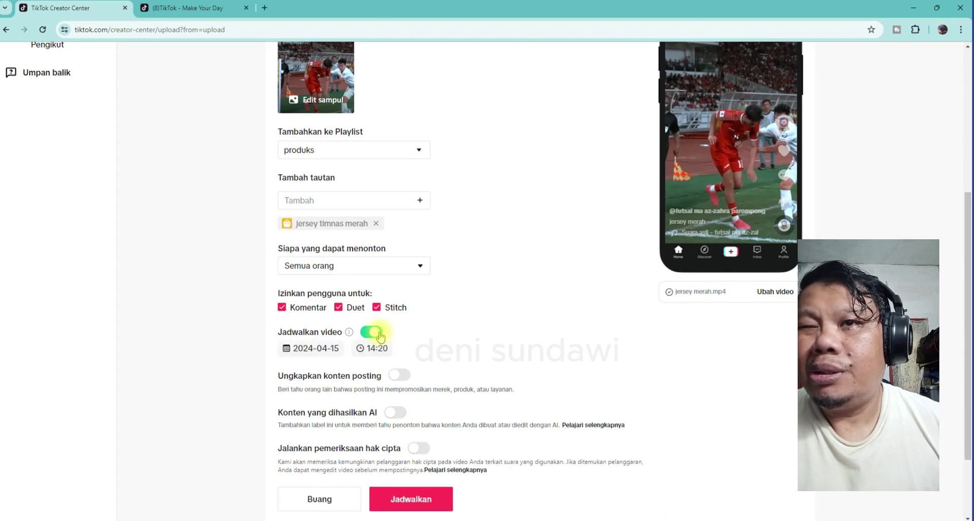
Check the scheduled videos on the profile page, and set this post's schedule date to 2024-04-17.
left_click(153, 7)
scroll(309, 332, "down", 2)
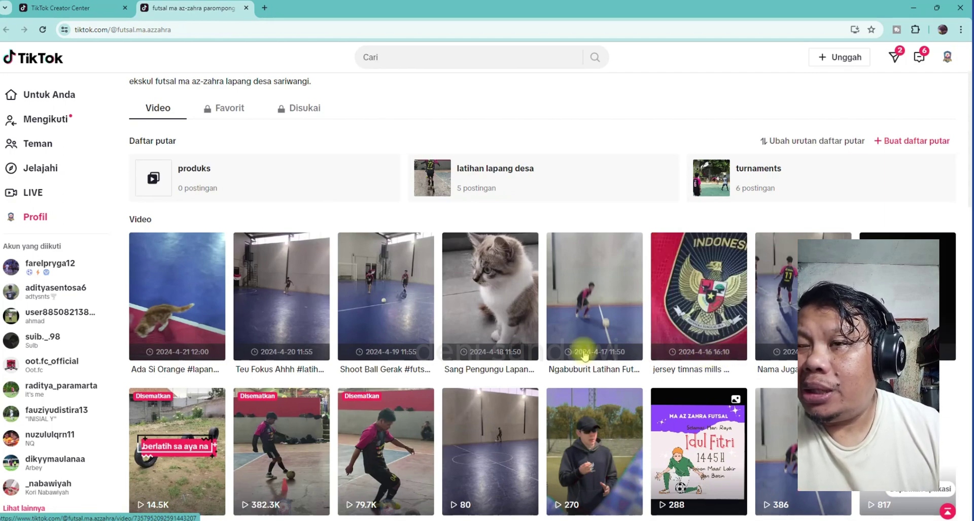
left_click(41, 7)
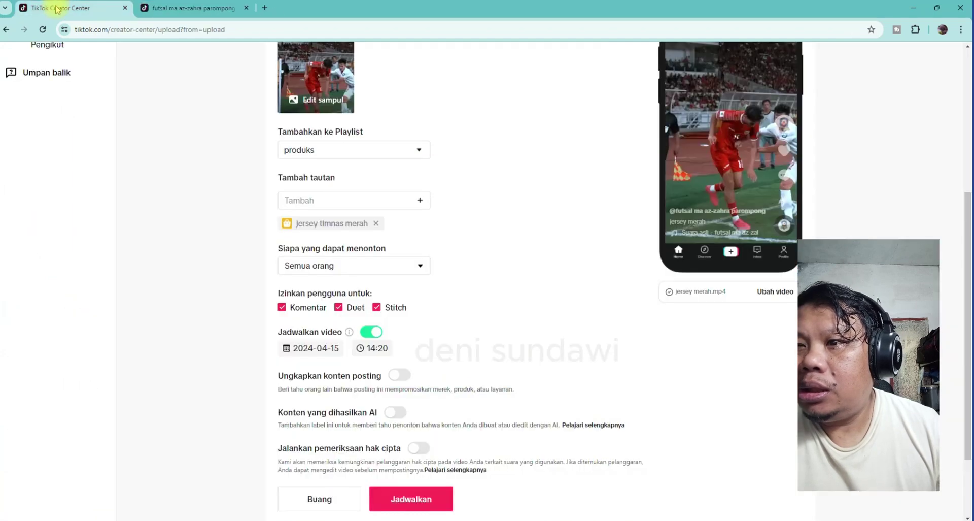
left_click(320, 349)
left_click(373, 285)
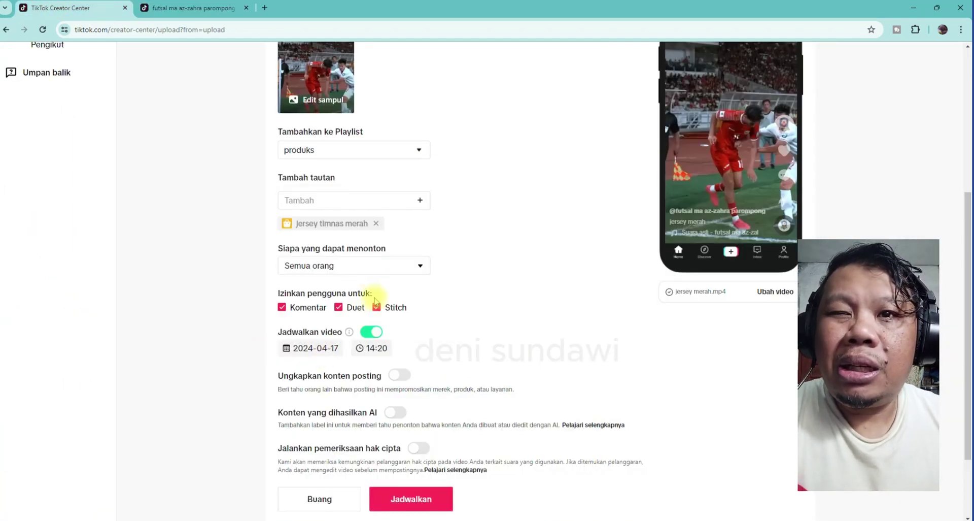
Set the post's scheduled time to 17:20 and close the time picker.
left_click(376, 350)
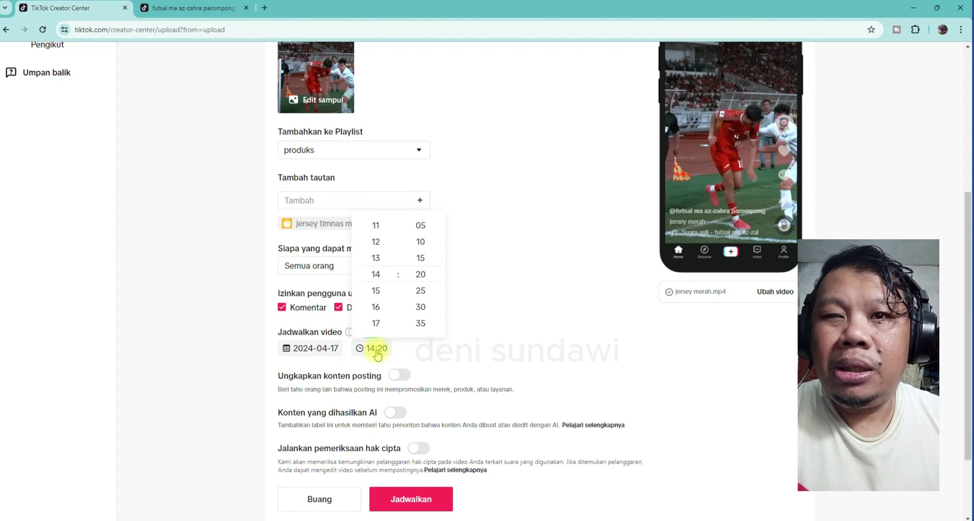
left_click(376, 290)
left_click(376, 307)
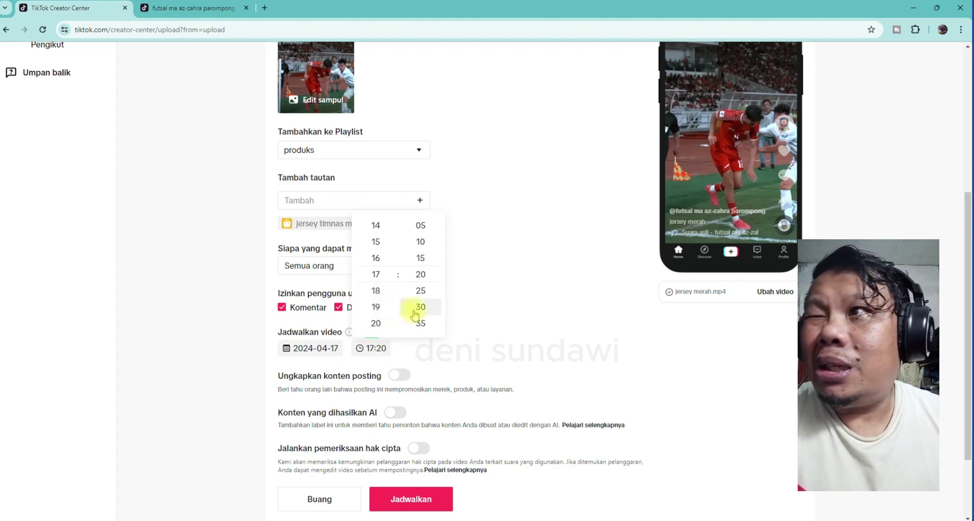
left_click(539, 334)
scroll(482, 380, "down", 2)
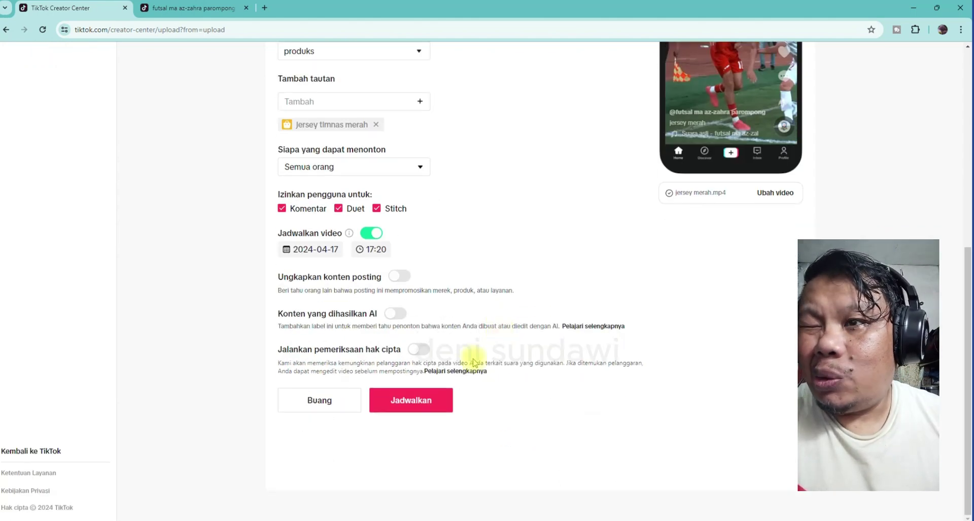
Start another product link and choose the "Erspo Timnas Jersey Replica Away White [Pre-Order 30 Days]" from the showcase.
scroll(464, 350, "up", 3)
scroll(463, 354, "up", 1)
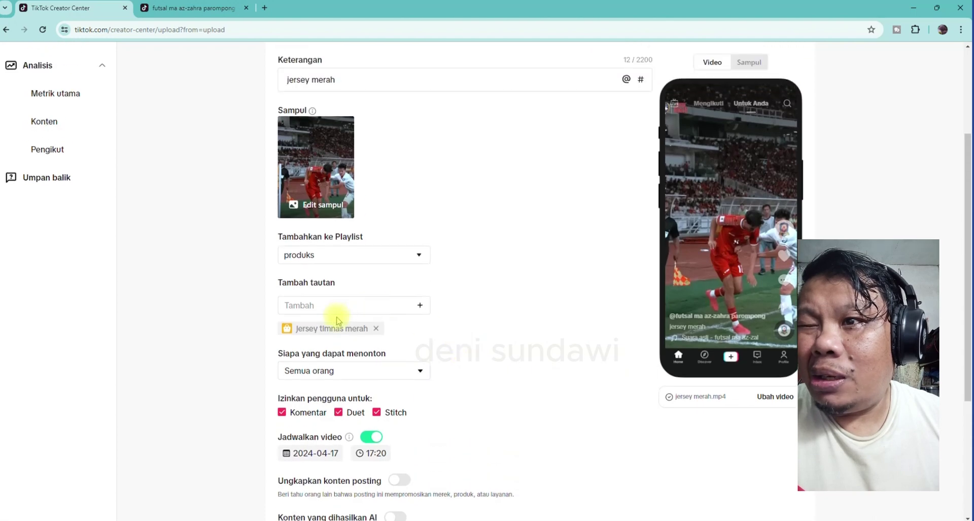
left_click(392, 307)
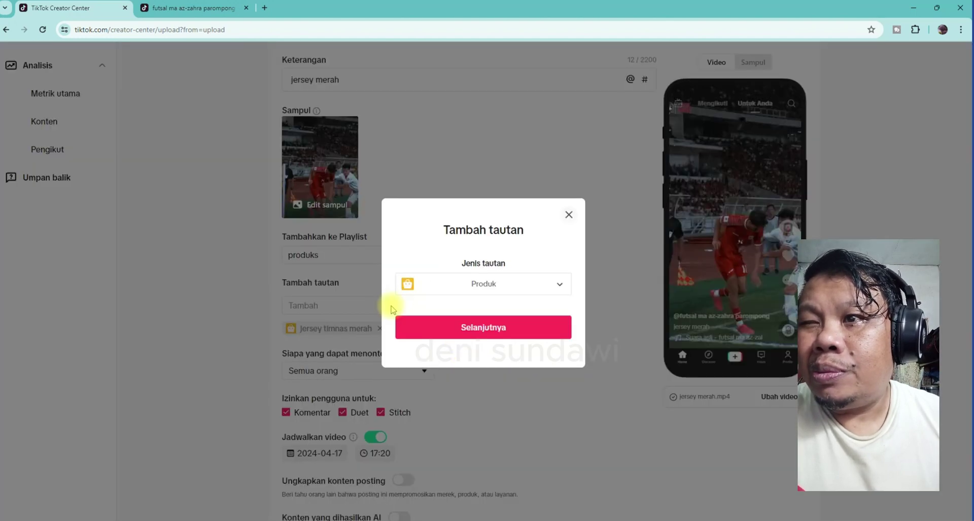
left_click(461, 329)
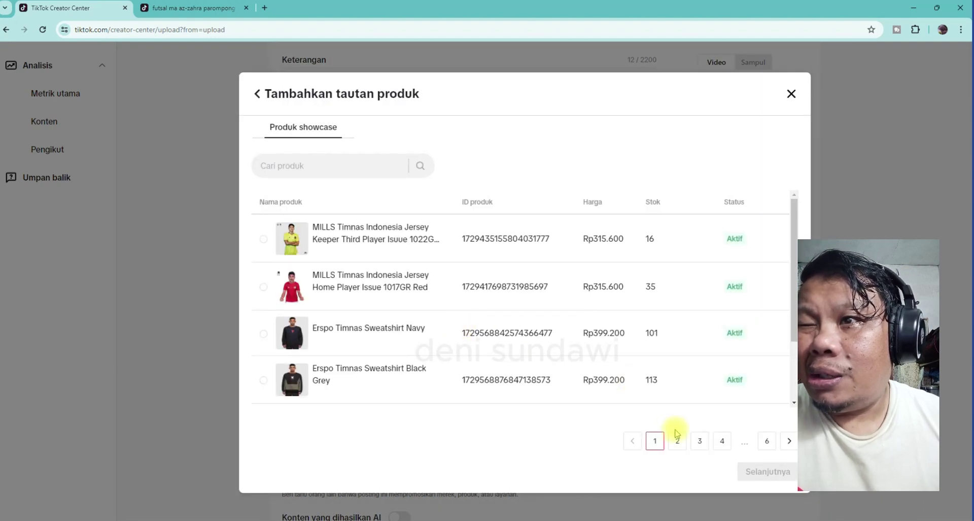
left_click(790, 441)
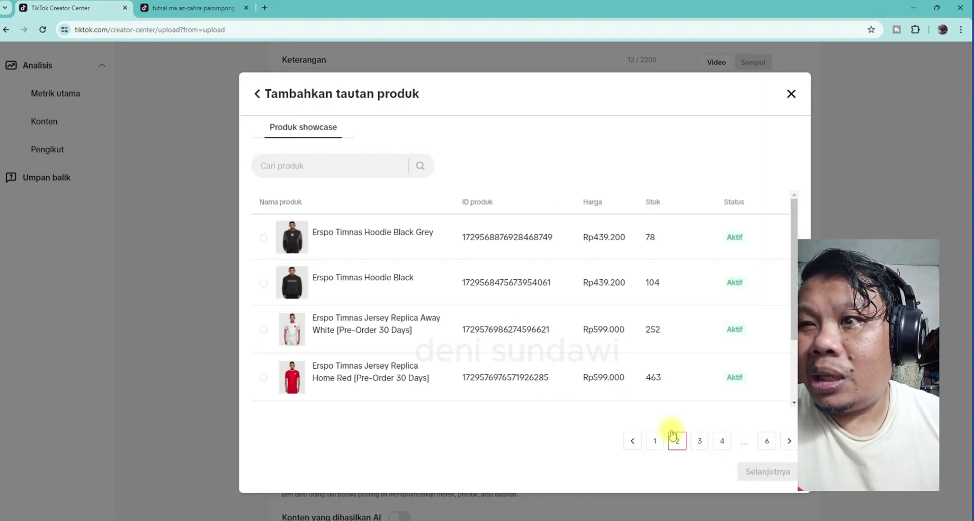
left_click(264, 330)
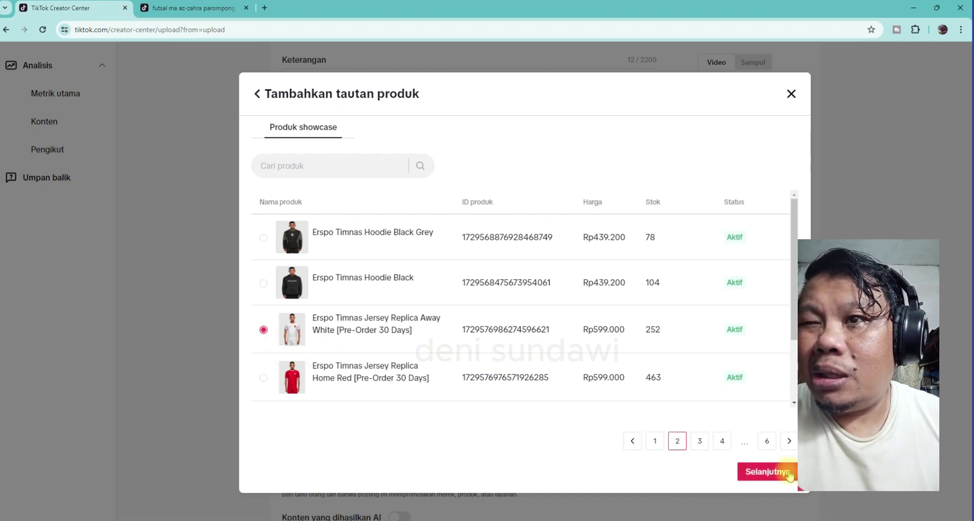
left_click(795, 474)
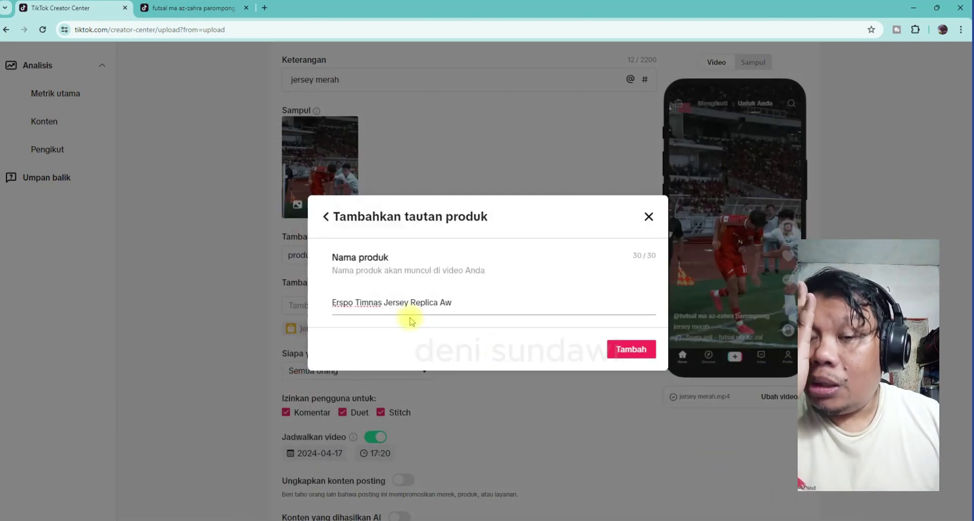
Rename the white jersey product as "Erspo Timnas putih" and add its link to the video.
left_click(459, 305)
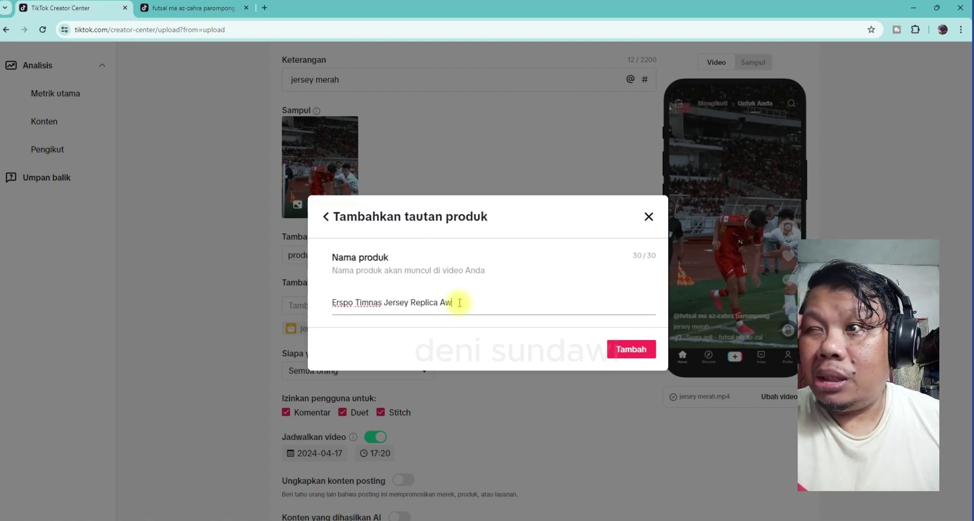
left_click_drag(460, 303, 389, 303)
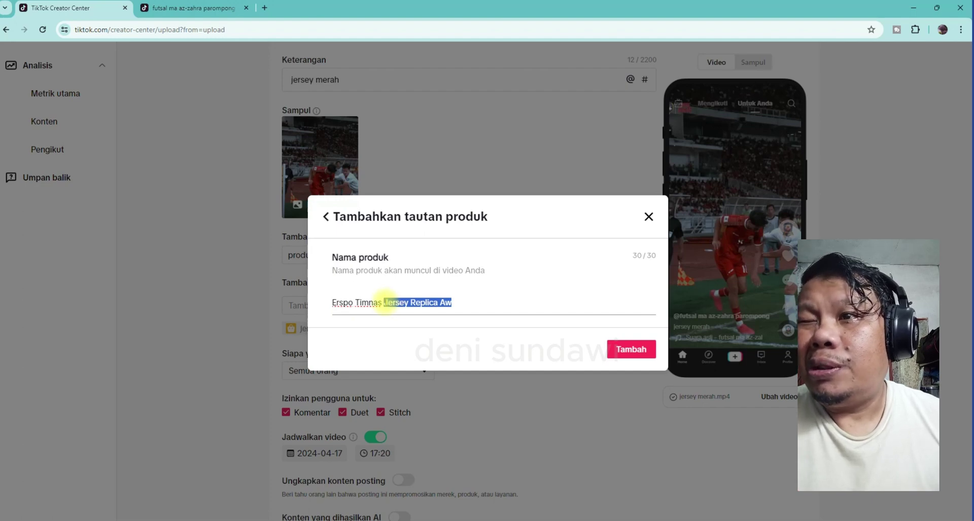
key("BackSpace")
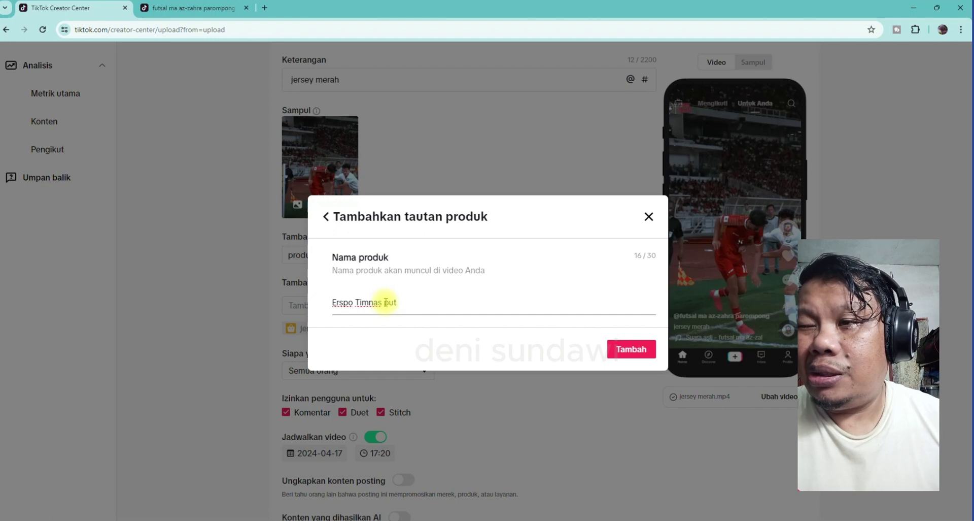
type("ih")
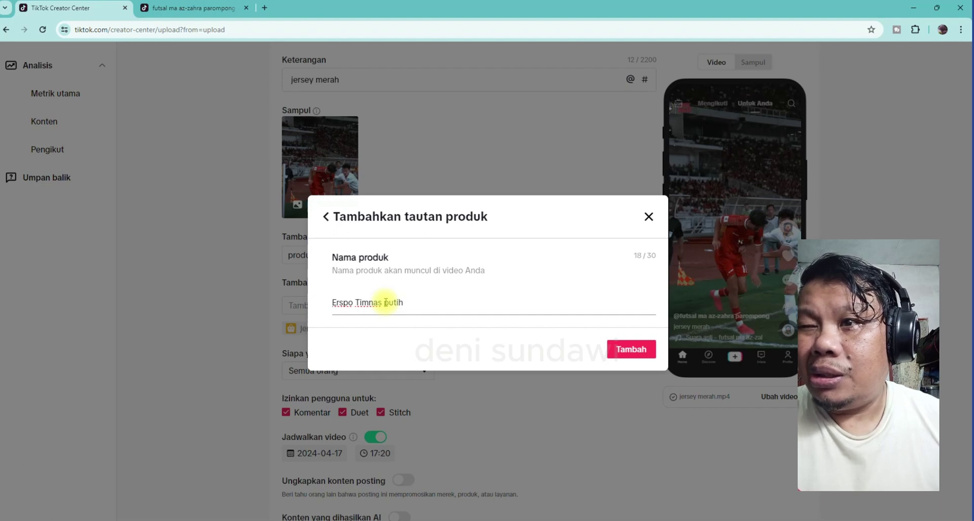
left_click(629, 349)
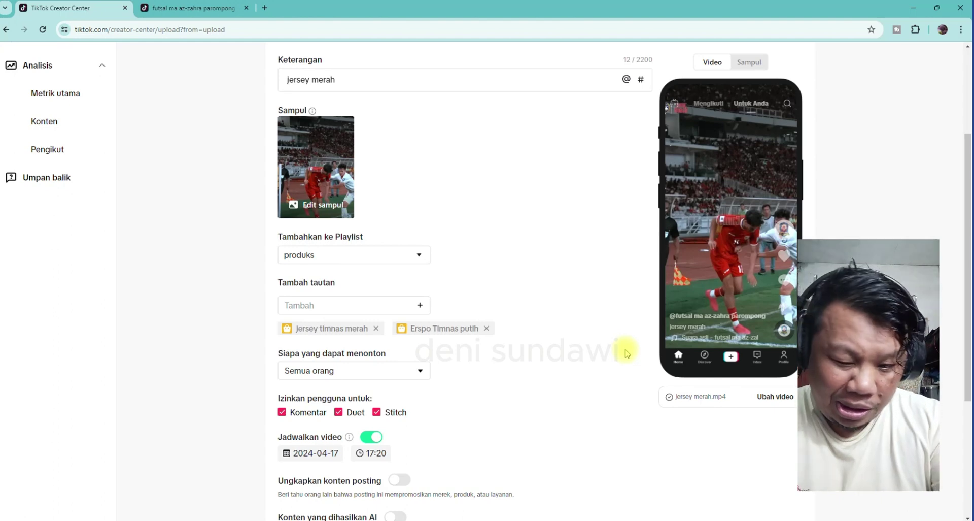
Start a third product link and choose "jersey timnas indonesia terbaru/gratis sablon" from page 3 of the showcase.
left_click(322, 306)
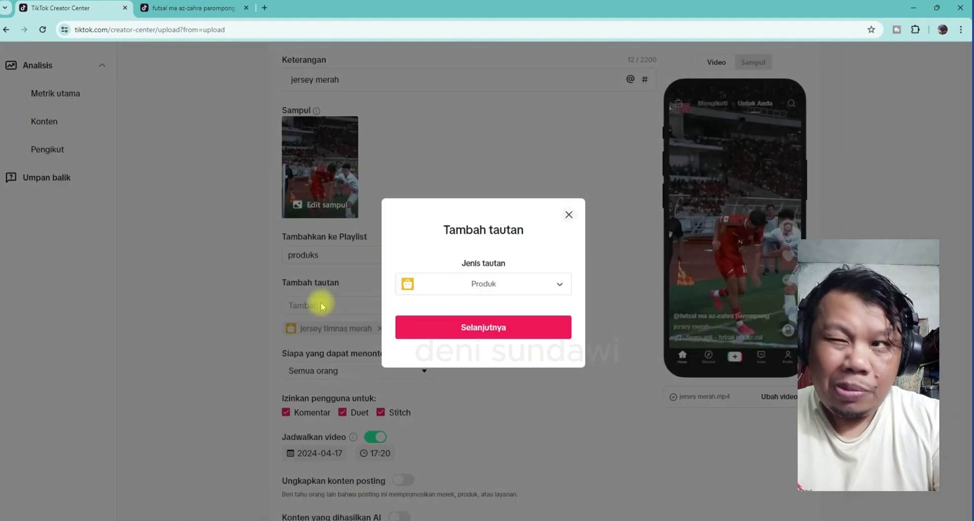
left_click(476, 286)
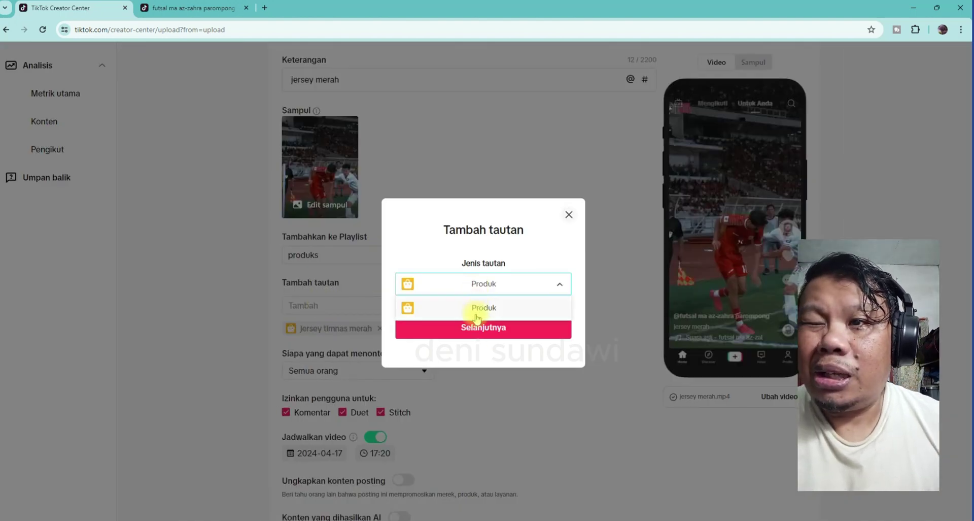
left_click(480, 331)
left_click(479, 329)
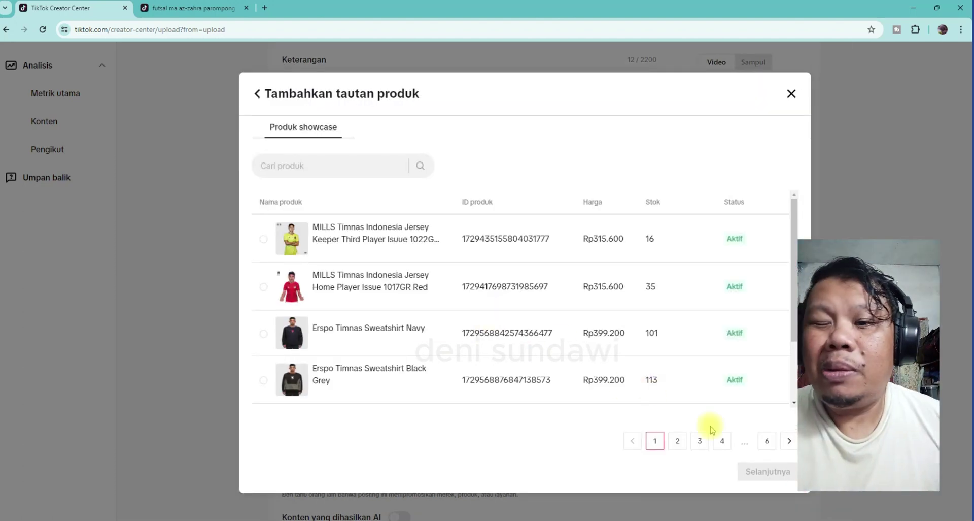
left_click(789, 441)
left_click(789, 441)
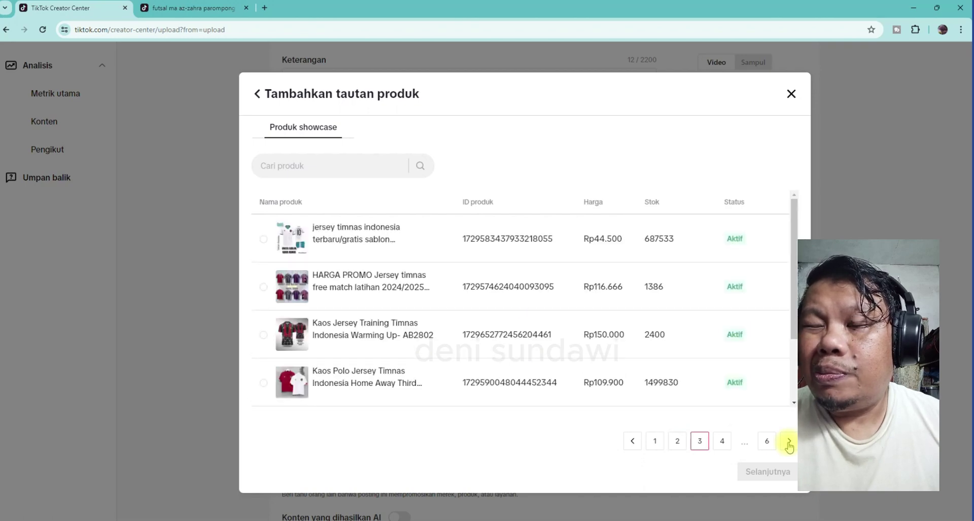
left_click(264, 240)
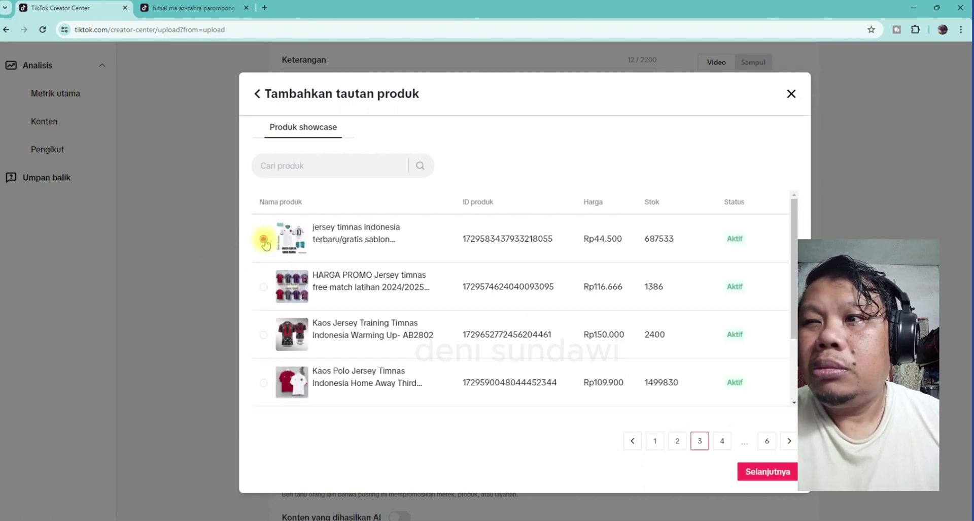
left_click(766, 472)
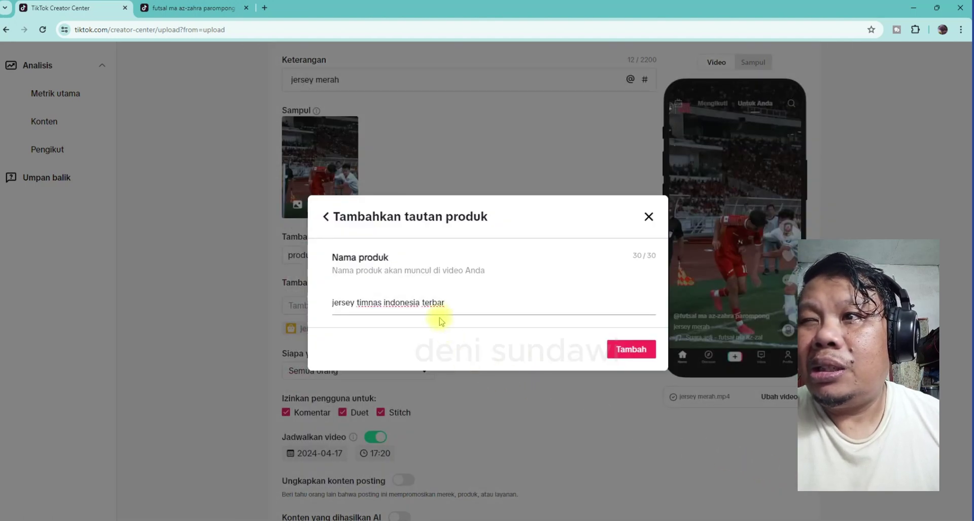
Rename the third product as "jersey timnas sablon" and add its link to the video.
double_click(444, 302)
left_click(422, 303)
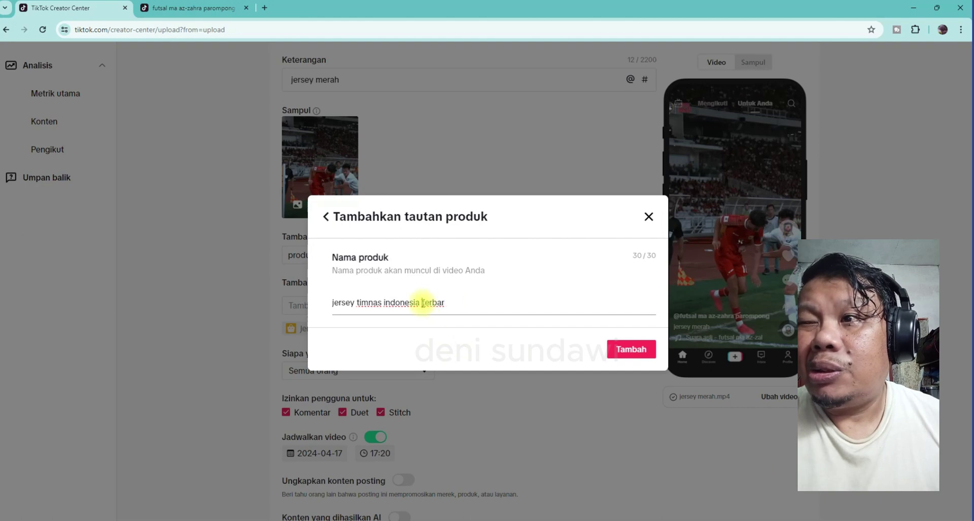
key("BackSpace")
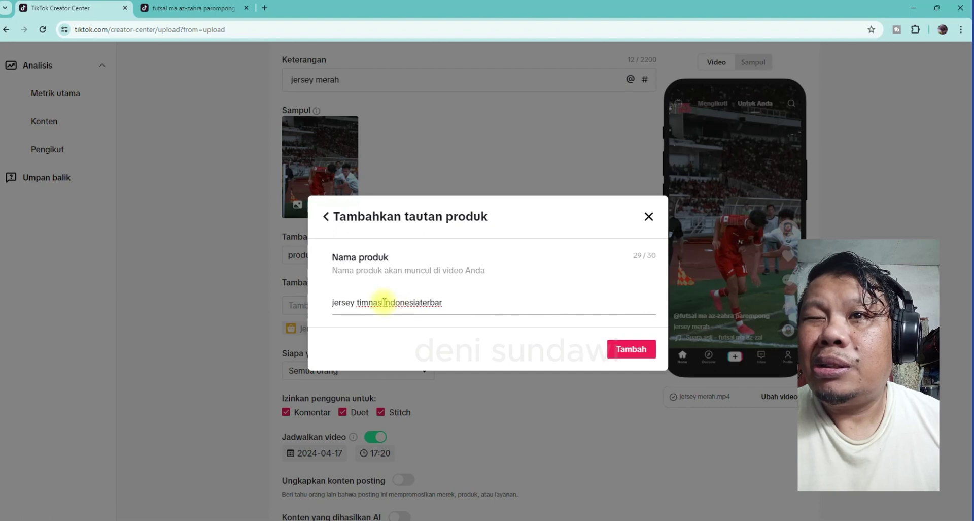
left_click_drag(381, 302, 491, 306)
key("BackSpace")
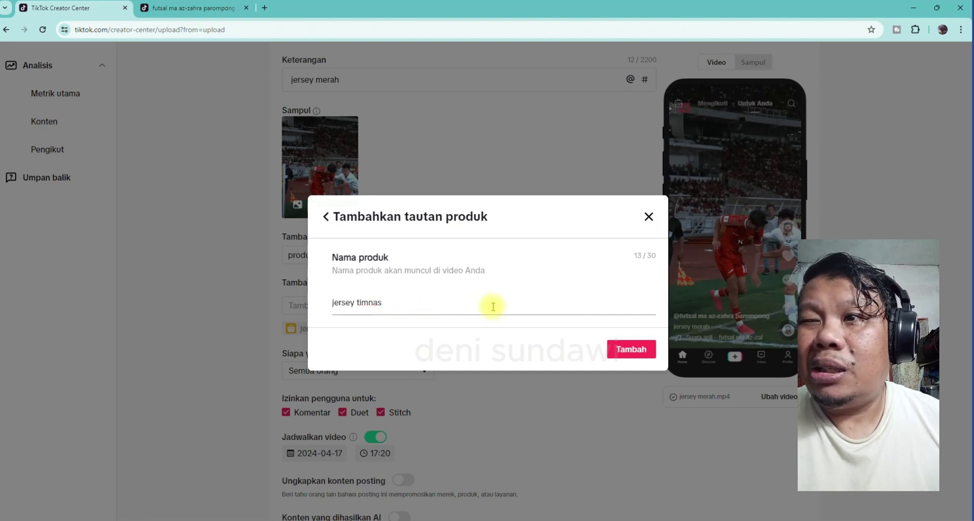
type("sablo")
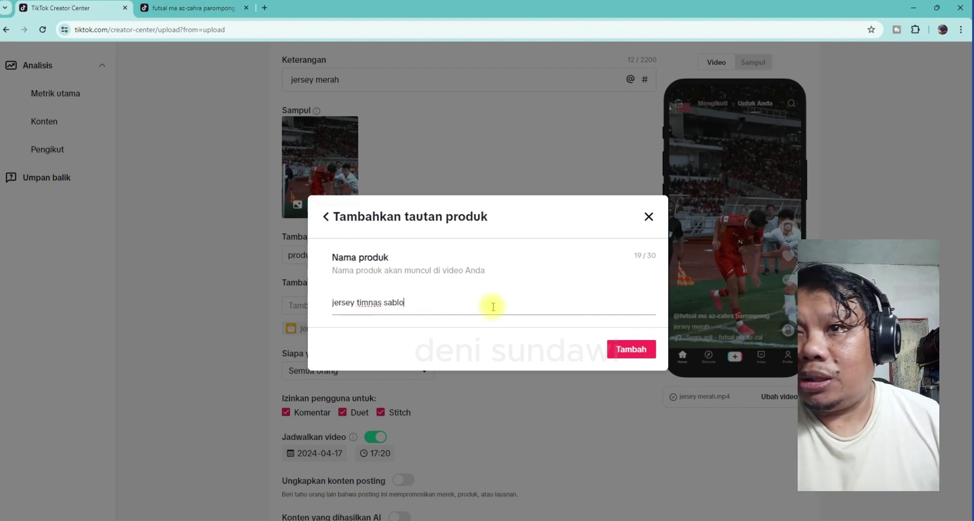
type("n")
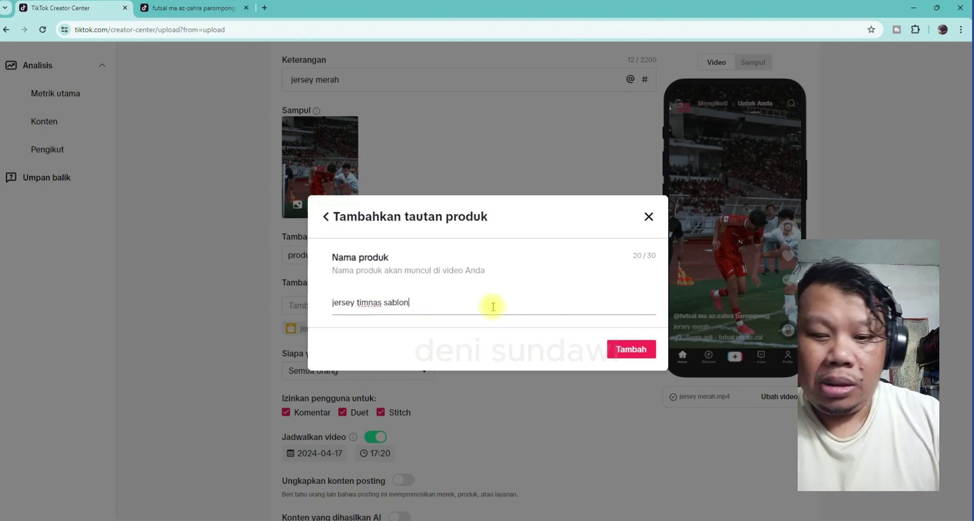
left_click(638, 353)
Change the video caption to "jersey Timnas" by replacing the word "merah".
scroll(543, 394, "down", 3)
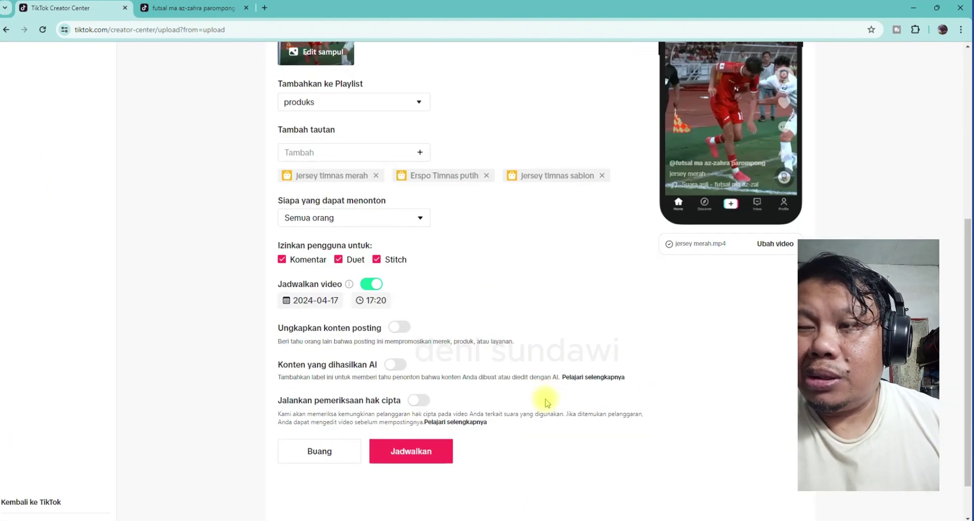
scroll(546, 400, "up", 3)
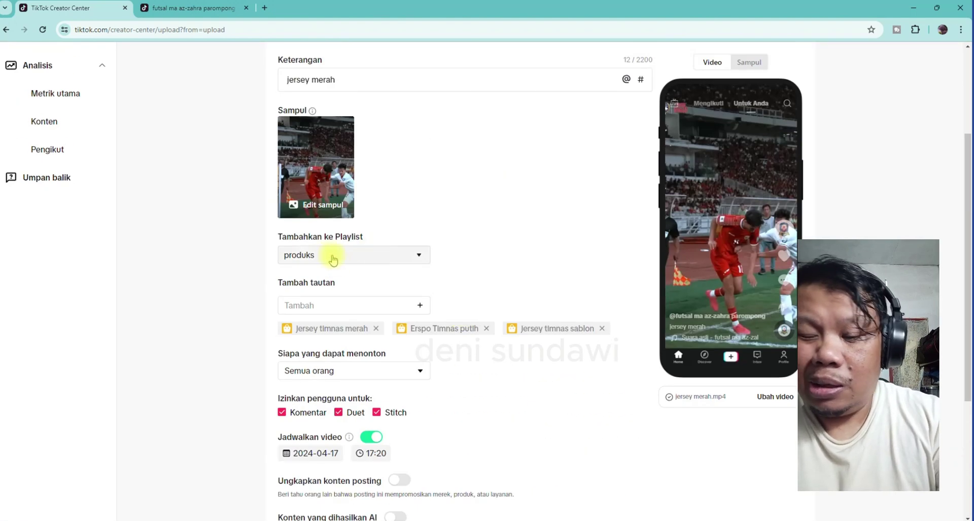
left_click(346, 83)
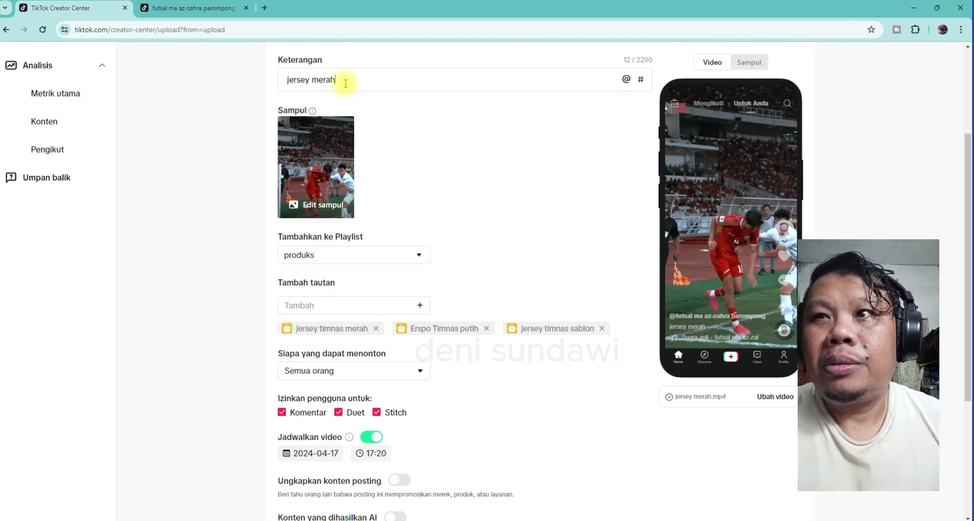
key("BackSpace")
key("BackSpace")
key("BackSpace")
key("BackSpace")
key("BackSpace")
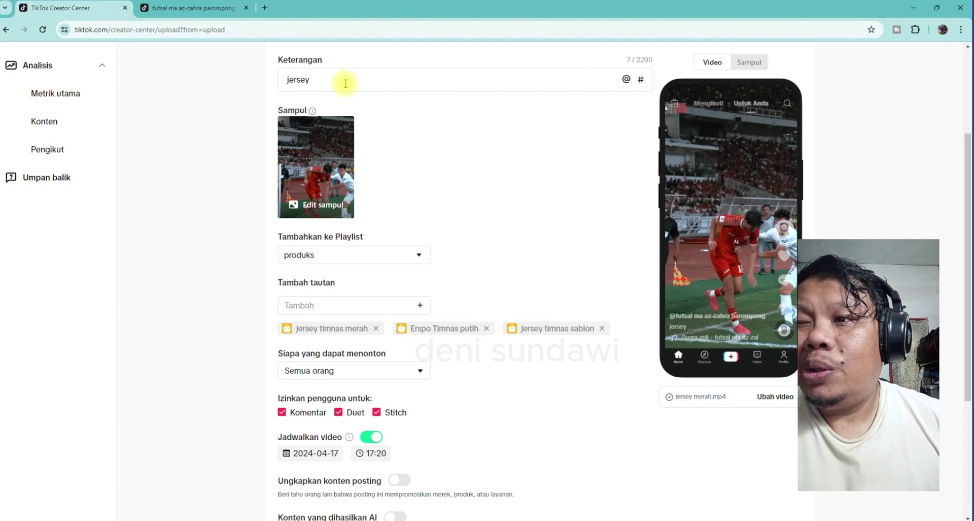
type("T")
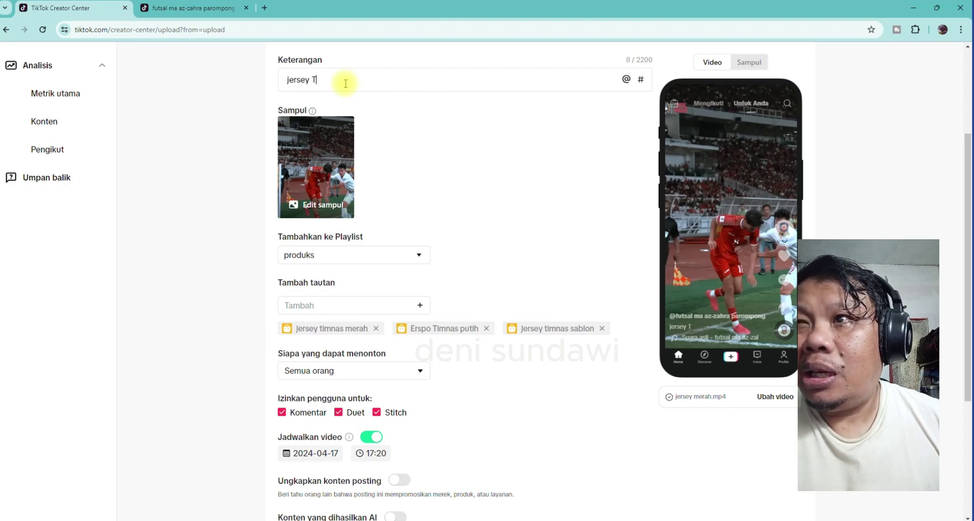
type("imnas")
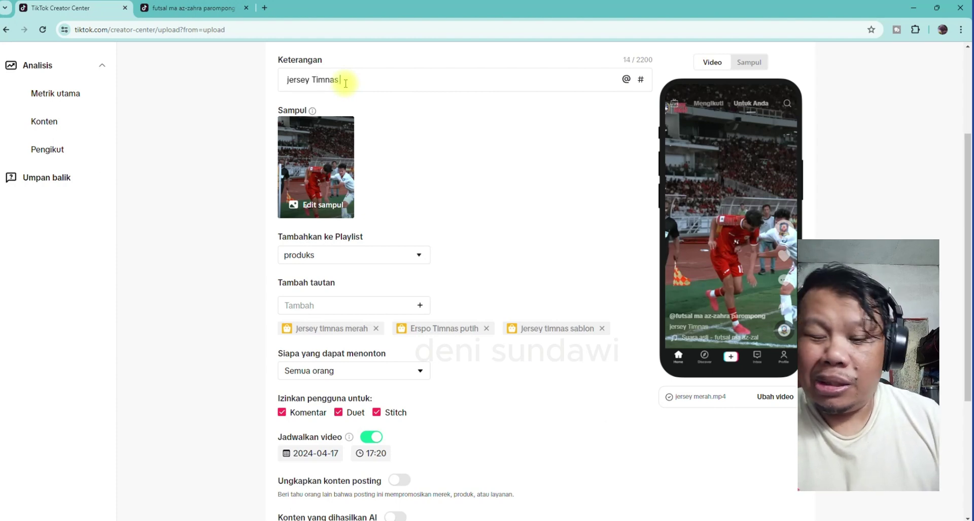
Append the hashtags #timnas and #bolaindonesia to the video caption after "jersey Timnas".
type(" #")
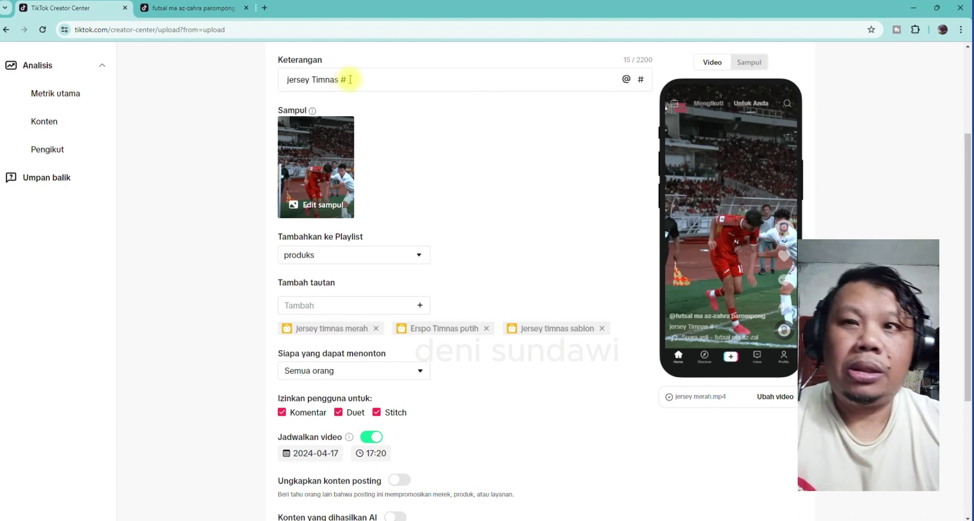
type("mna")
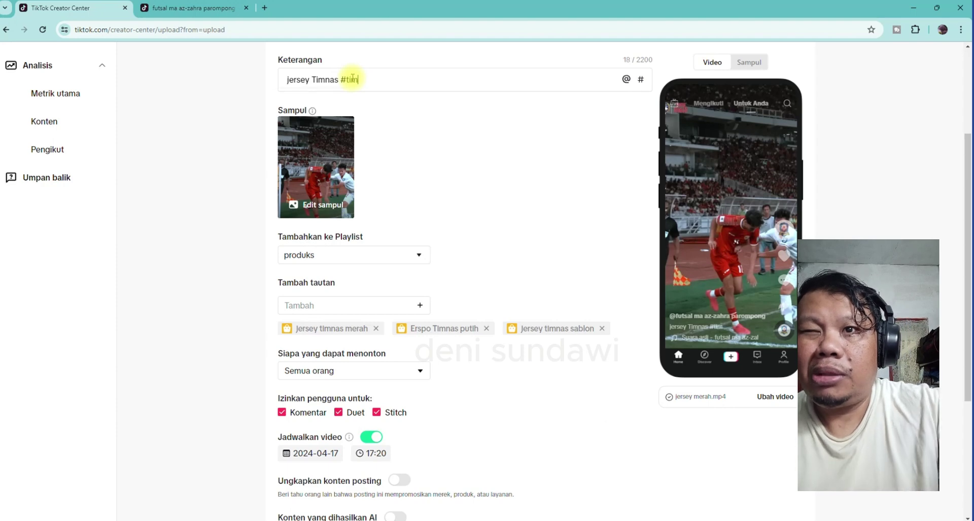
type("s")
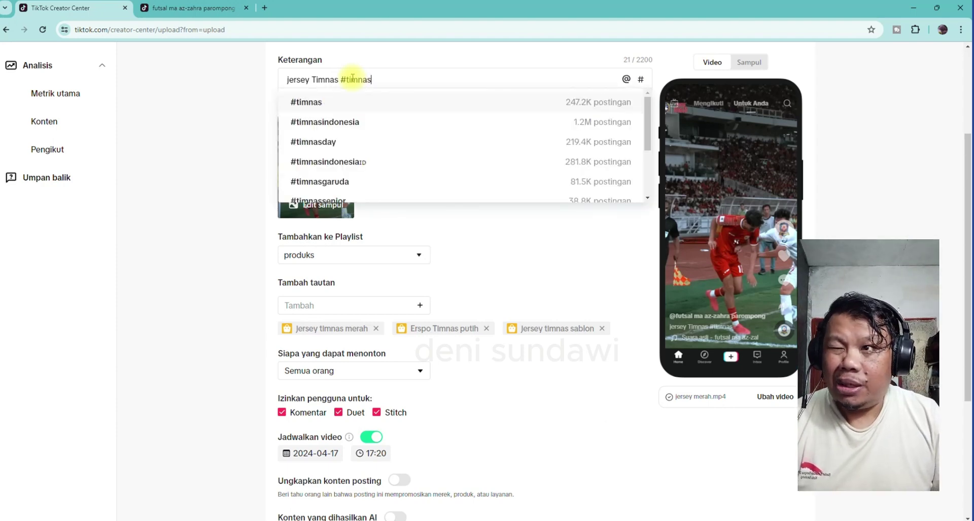
type(" #")
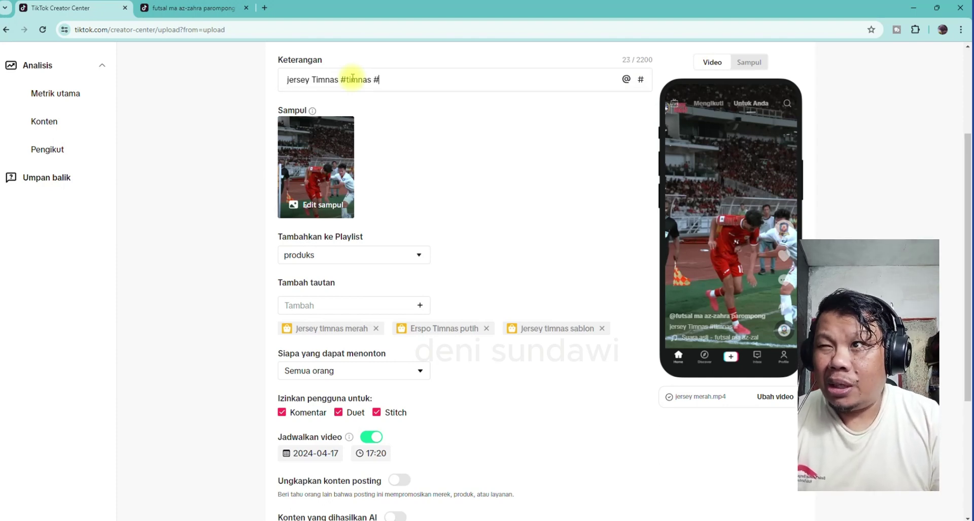
type("bolain")
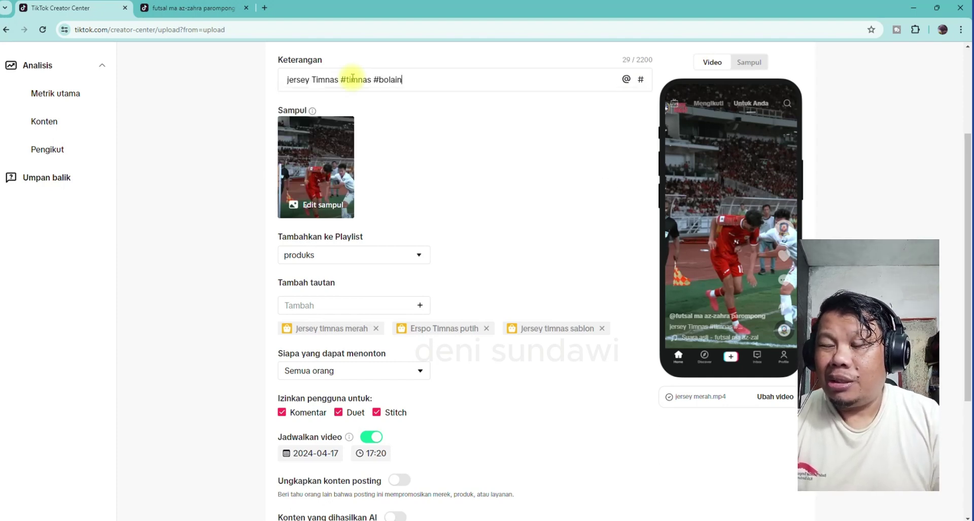
type("done")
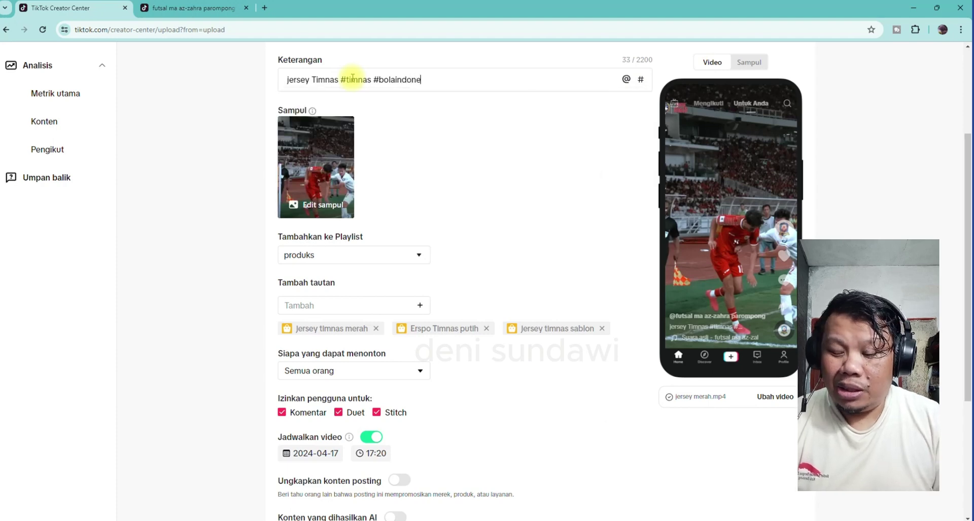
type("sia #")
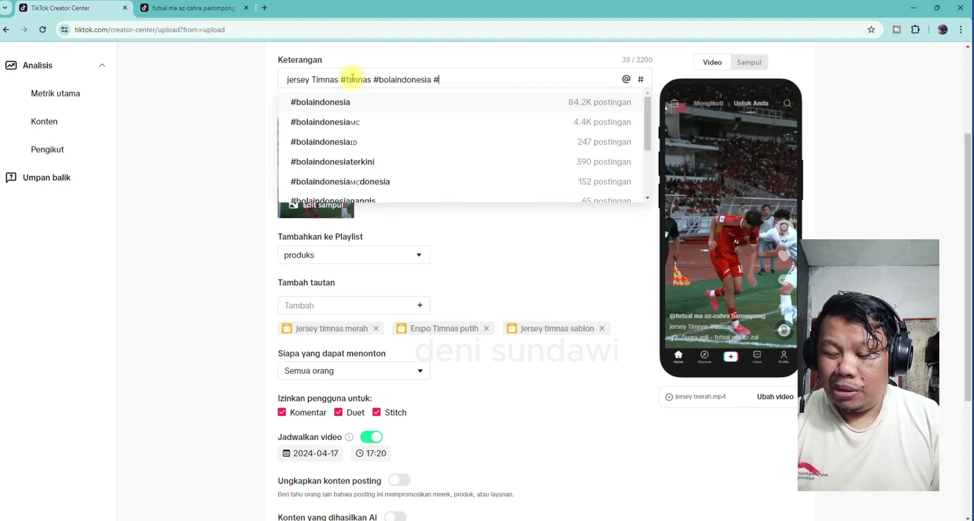
Continue the caption with the hashtags #garudatimnas and #sepakbolaindonesia.
type("ga")
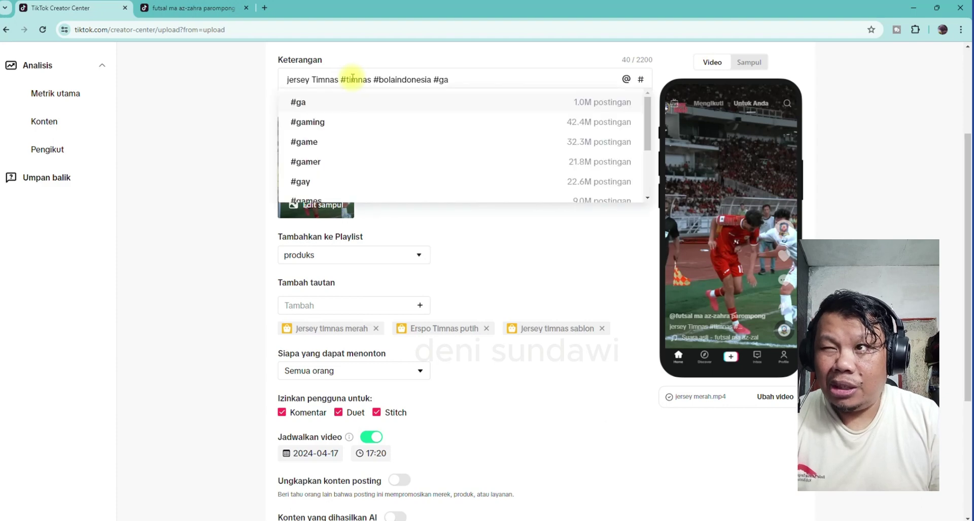
type("ruda")
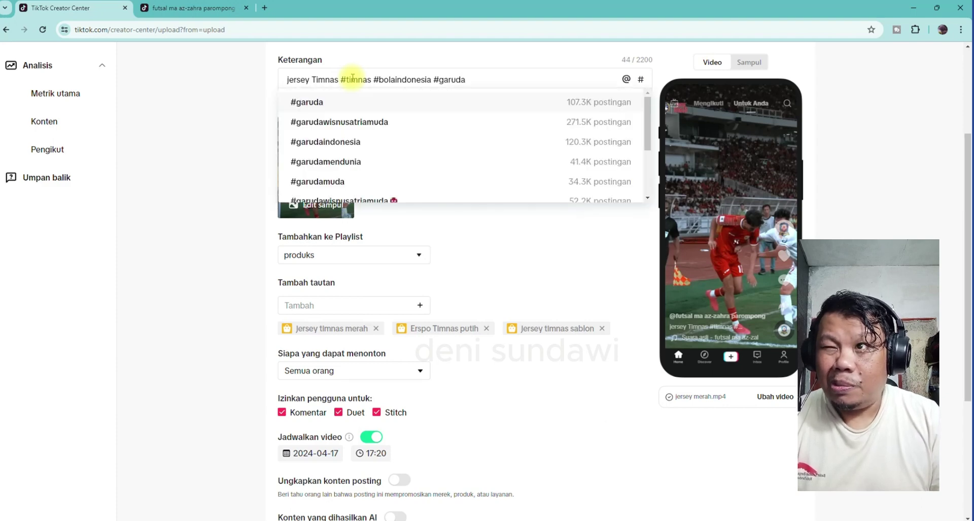
type("timn")
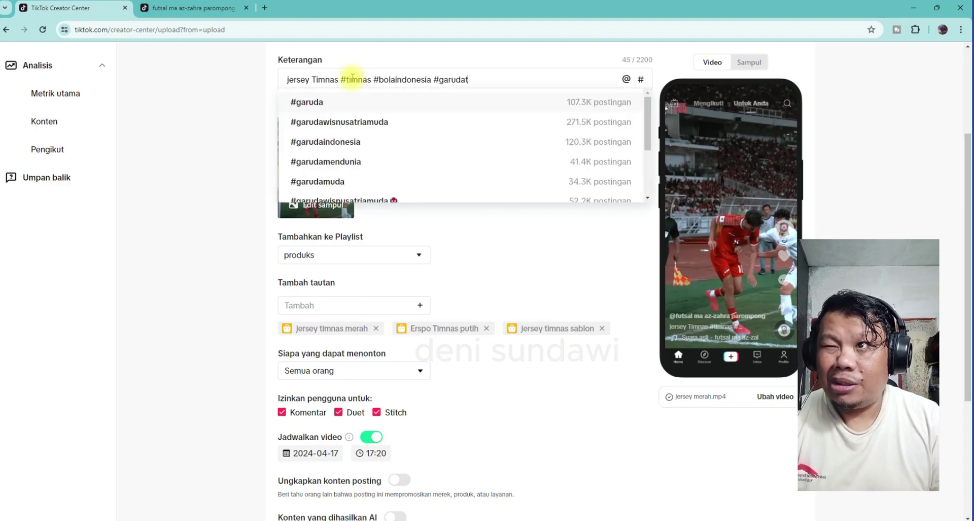
type("as")
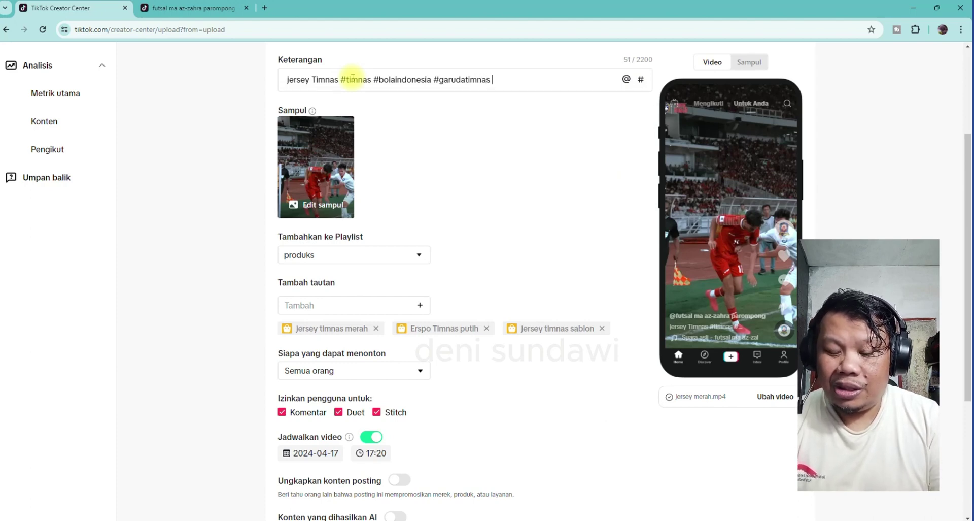
type(" #")
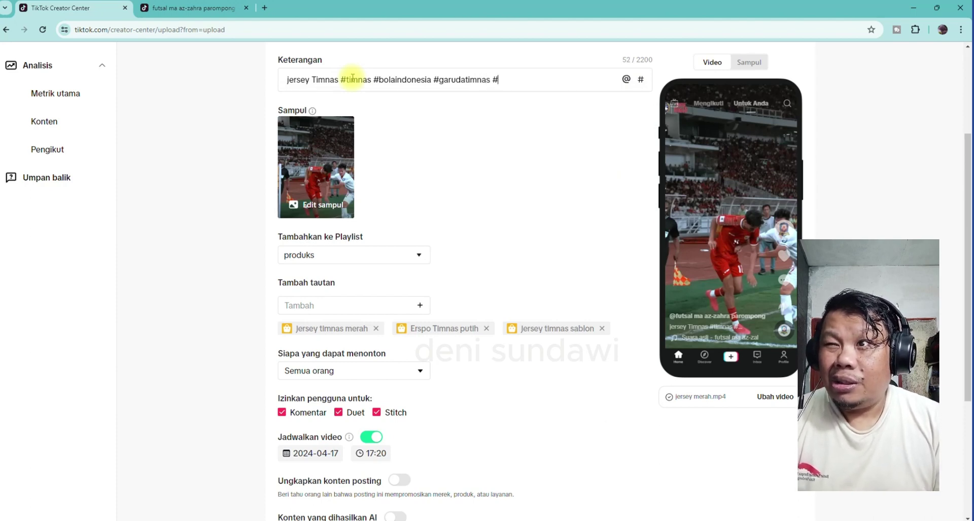
type("se")
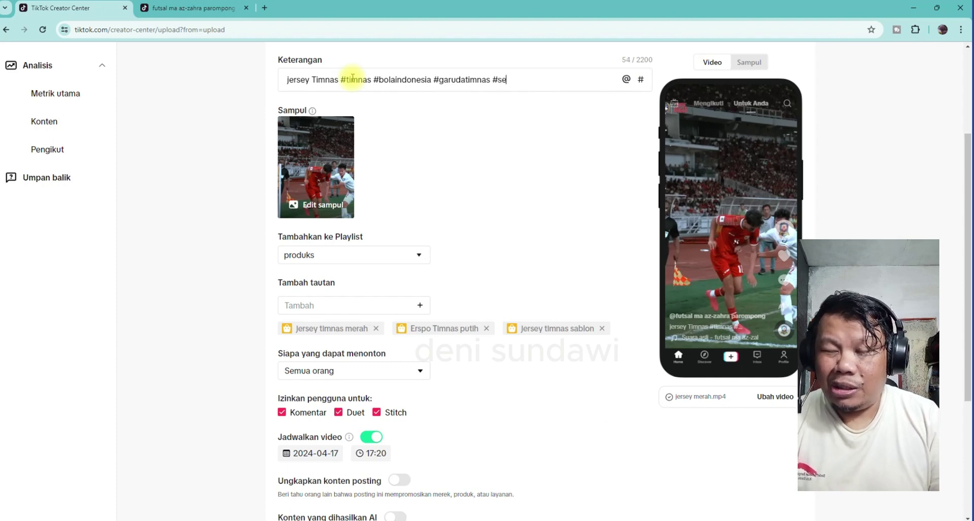
type("pakbola")
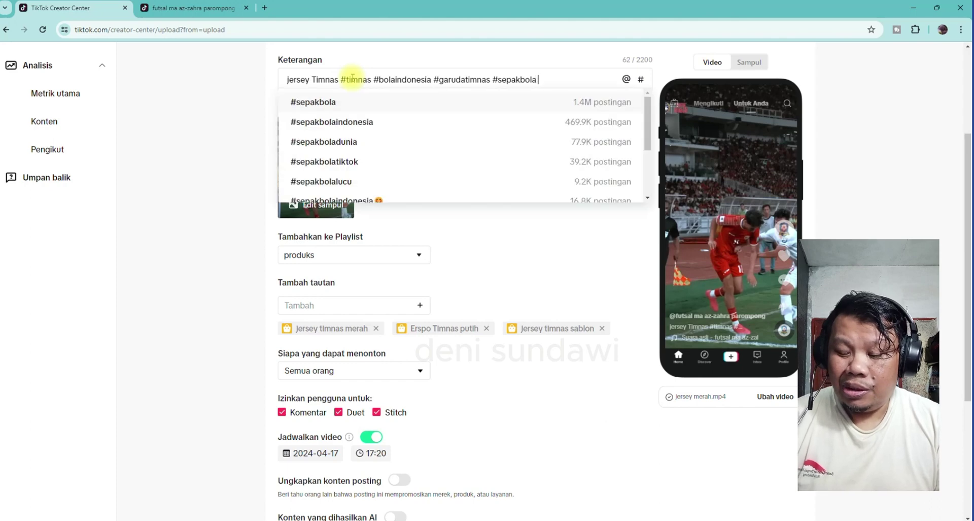
left_click(315, 105)
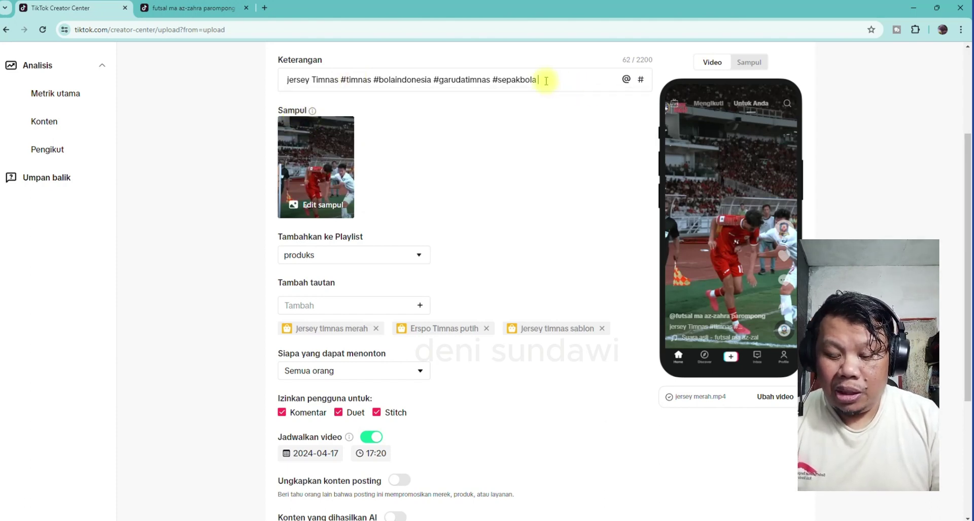
key("BackSpace")
type("indones")
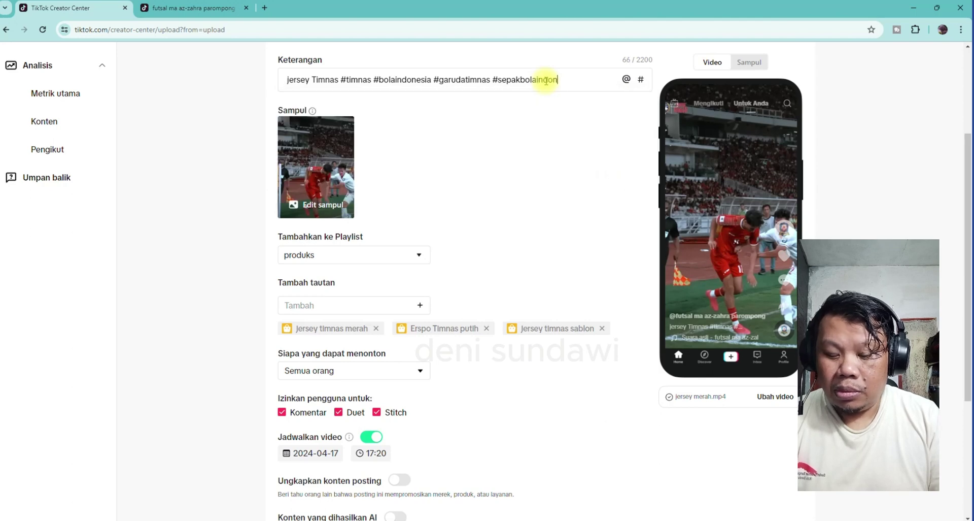
type("ia")
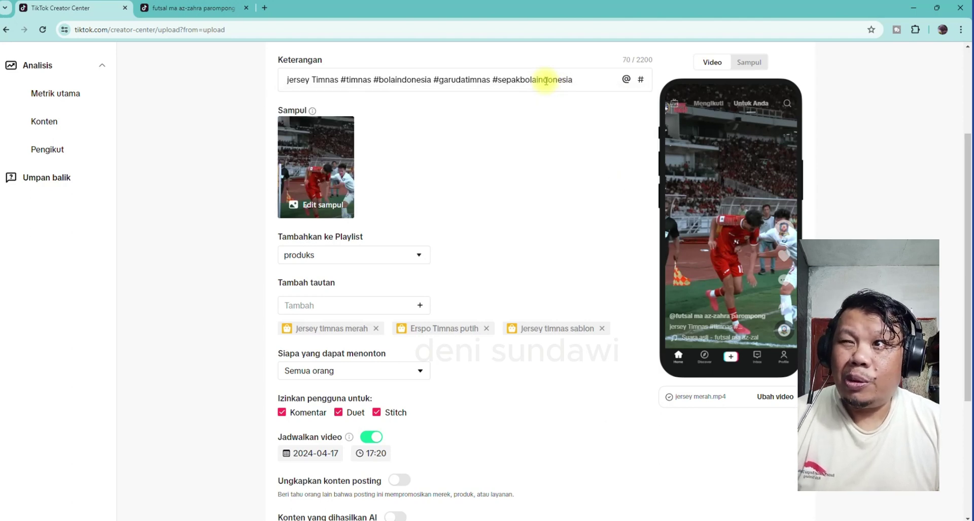
Finish the caption with the suggested hashtag #jerseytimnasindonesia.
type(" #j")
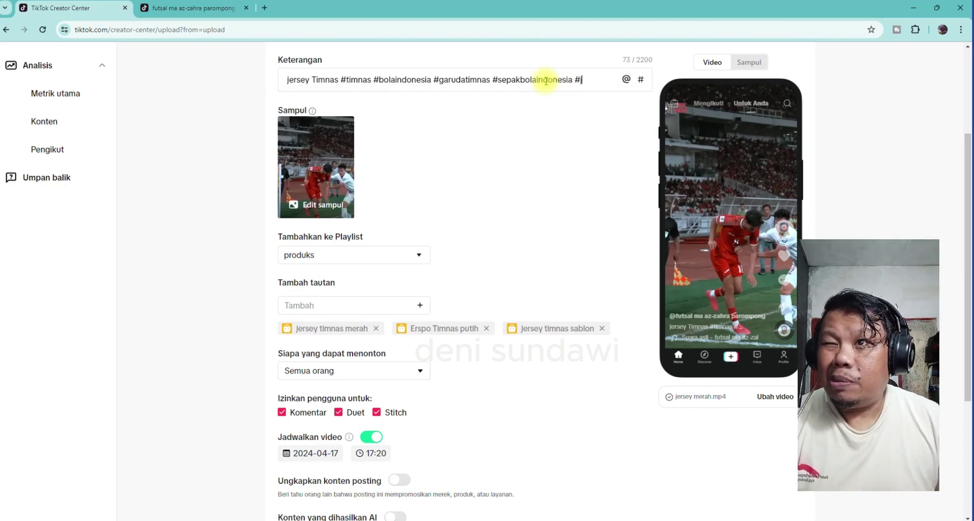
type("ersey")
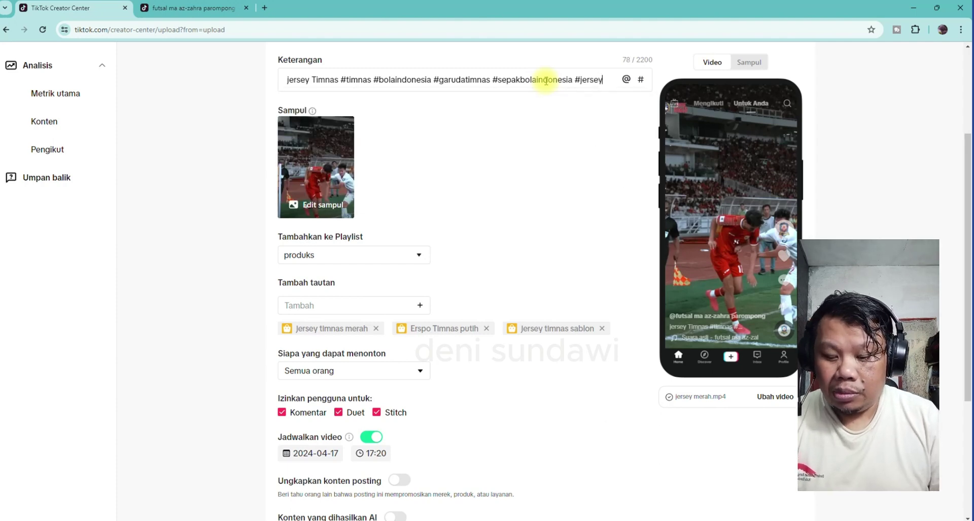
type("timnas")
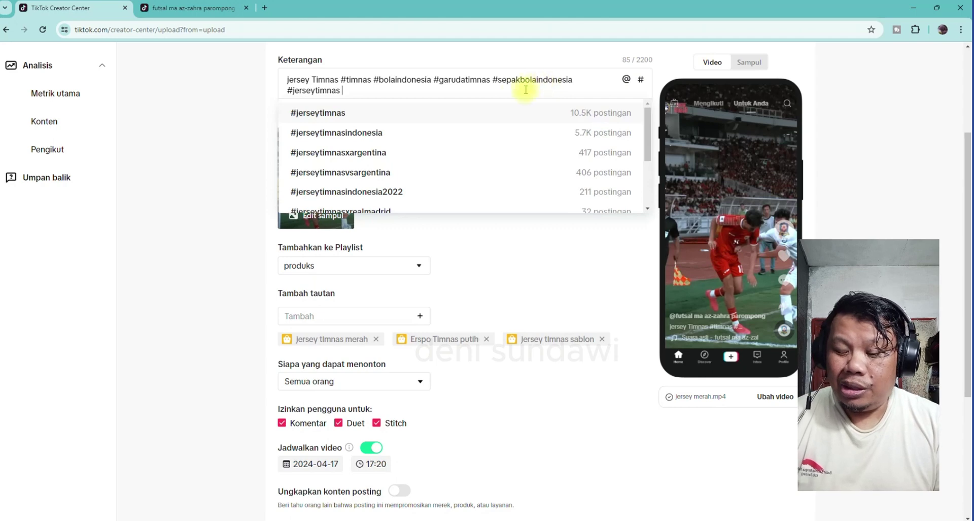
left_click(340, 89)
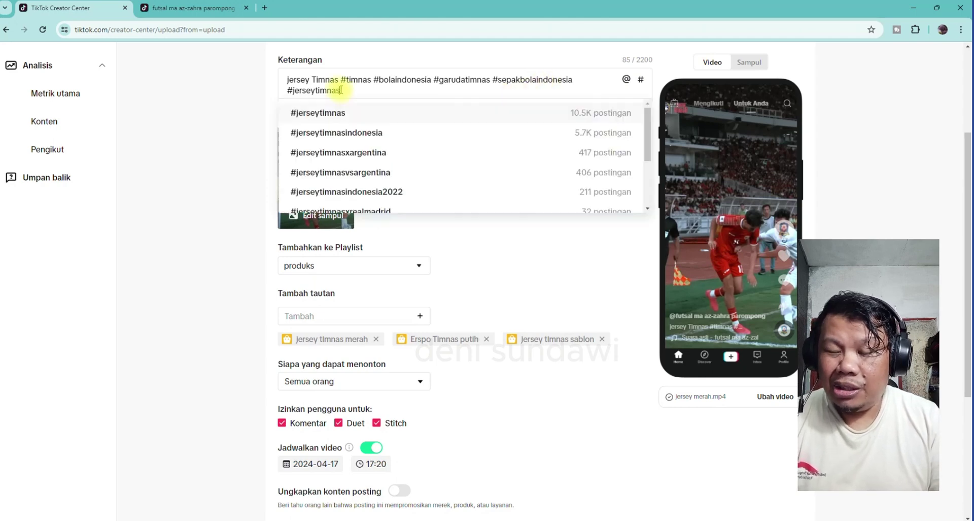
left_click(344, 132)
Check the posting date and caption, and submit the red jersey video as scheduled for 2024-04-17 at 17:20.
scroll(496, 201, "down", 3)
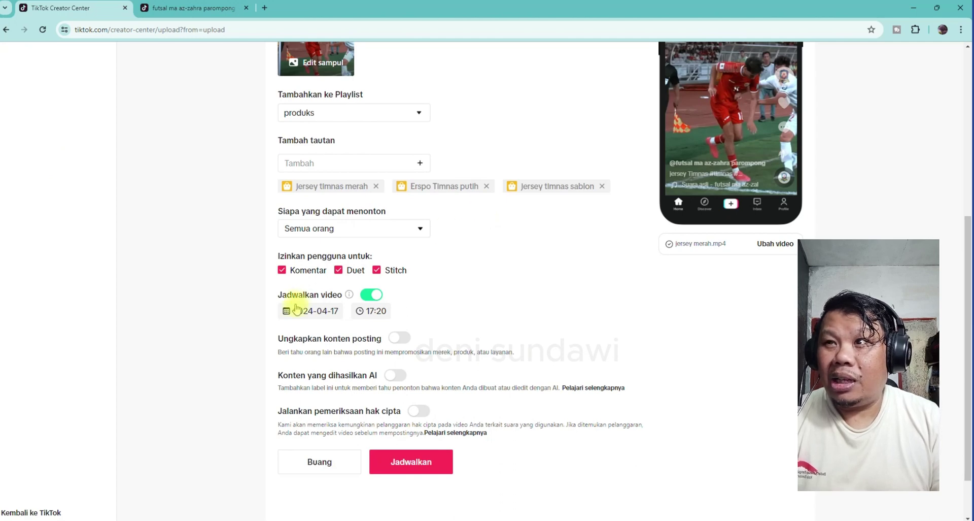
left_click(310, 313)
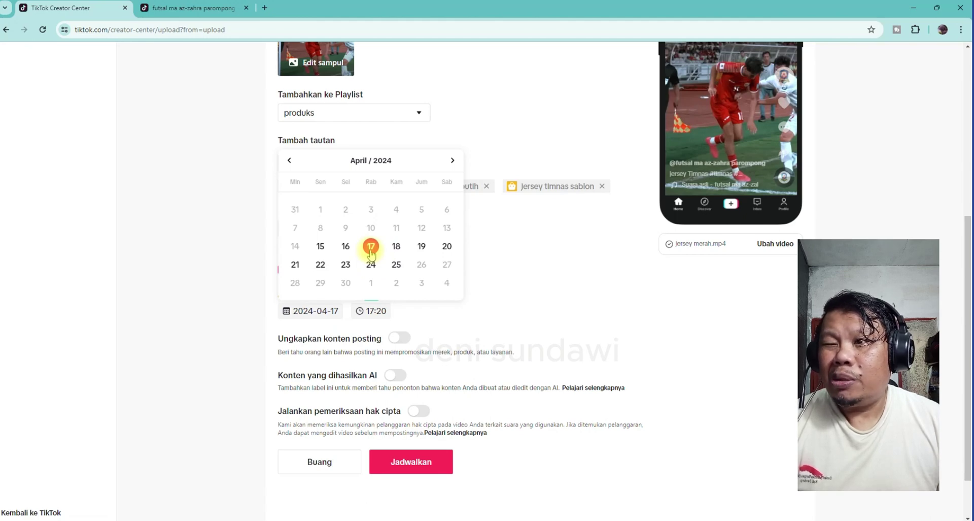
left_click(526, 263)
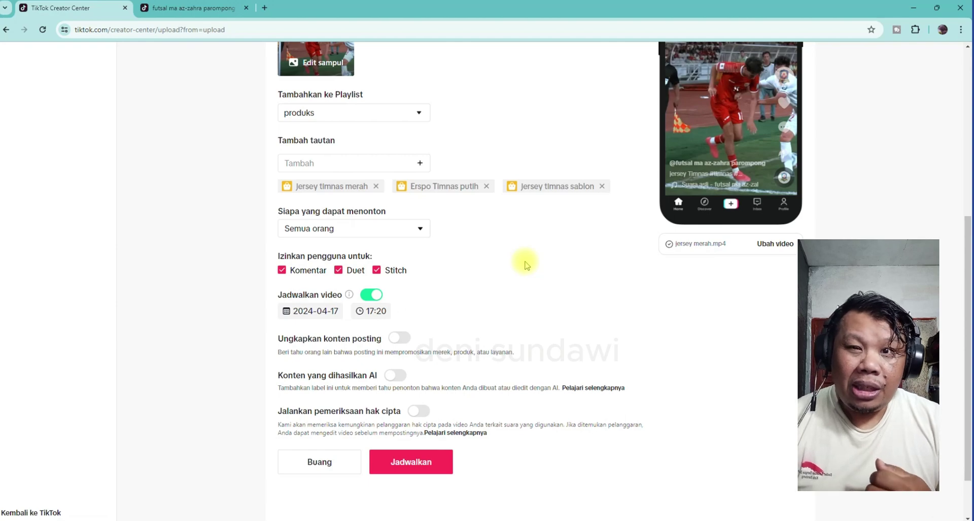
scroll(500, 274, "up", 6)
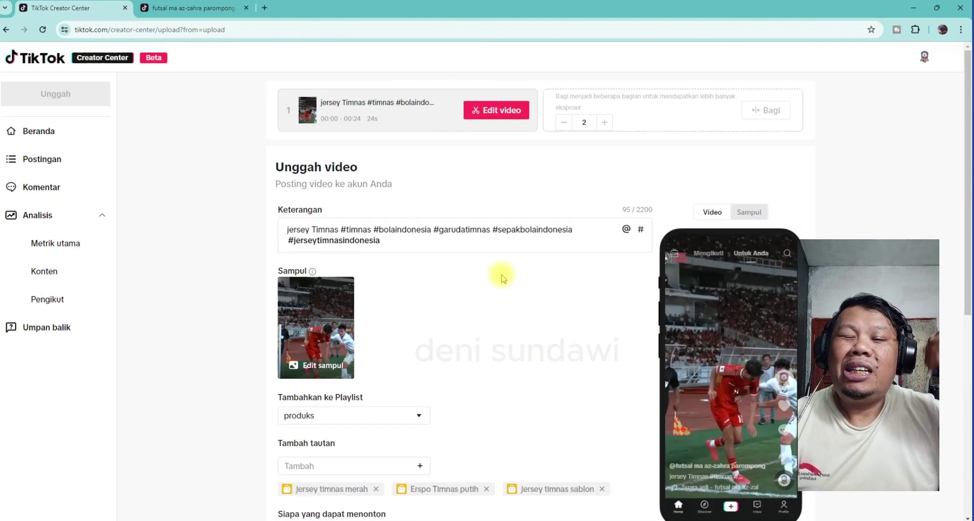
scroll(501, 277, "down", 7)
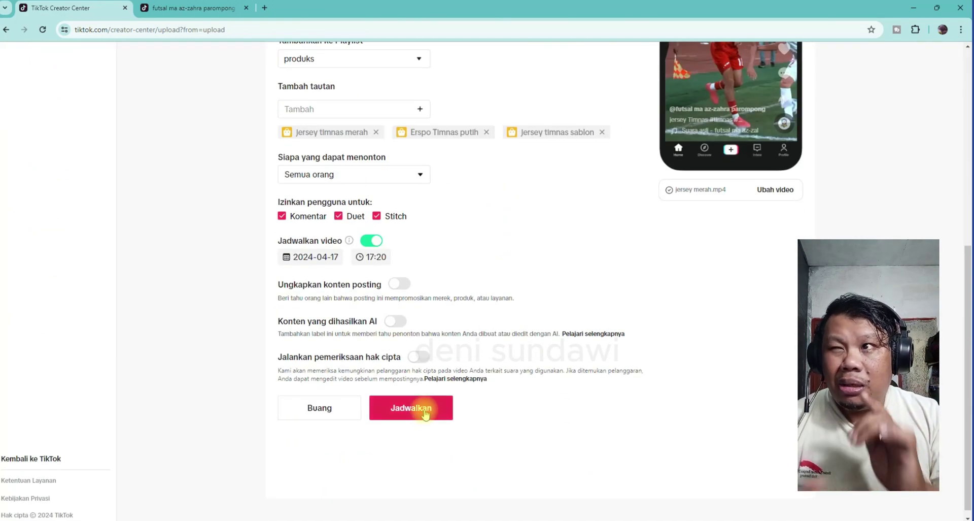
left_click(424, 410)
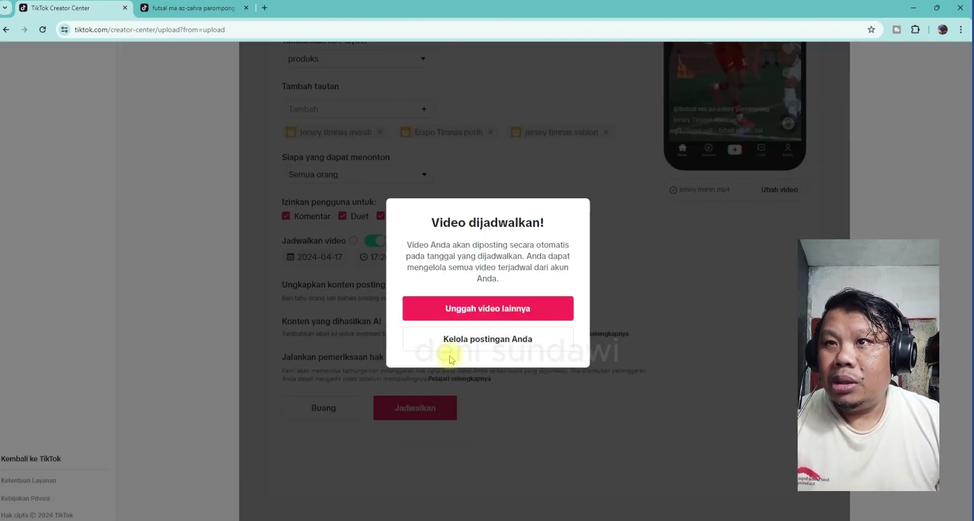
Start another video upload and choose the "jersey putih" video file.
left_click(471, 308)
scroll(515, 299, "up", 3)
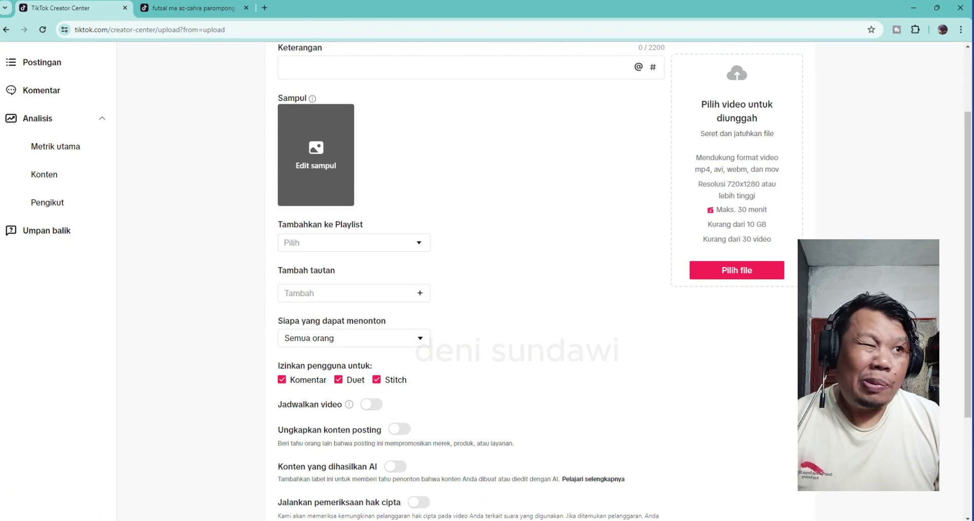
left_click_drag(717, 269, 718, 275)
Enable scheduling for the new video and set its posting time to 2024-04-18 at 17:25.
scroll(391, 361, "down", 1)
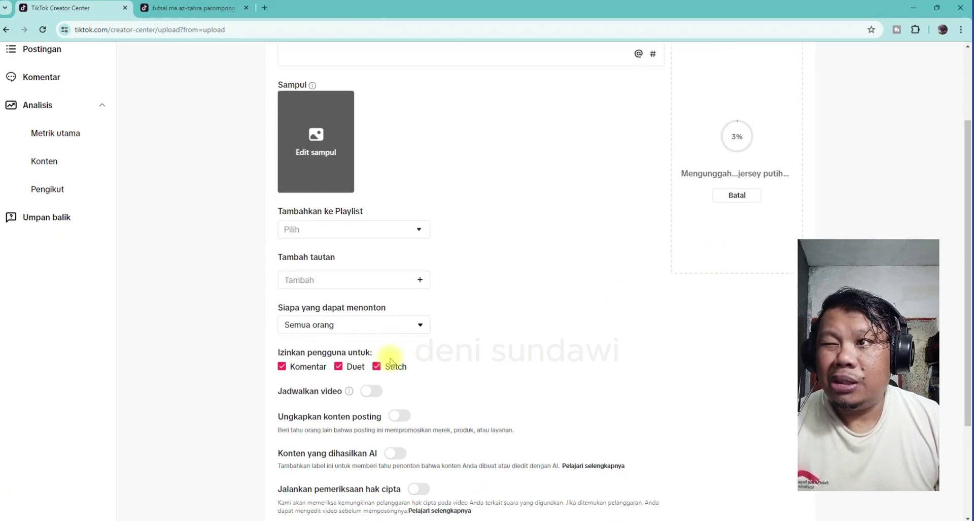
scroll(391, 361, "down", 2)
left_click(374, 303)
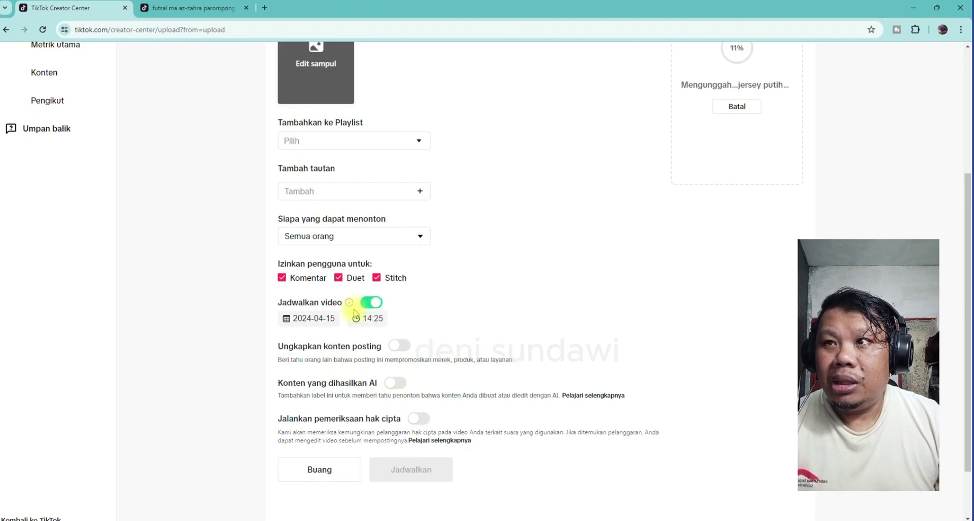
left_click(319, 320)
left_click(399, 253)
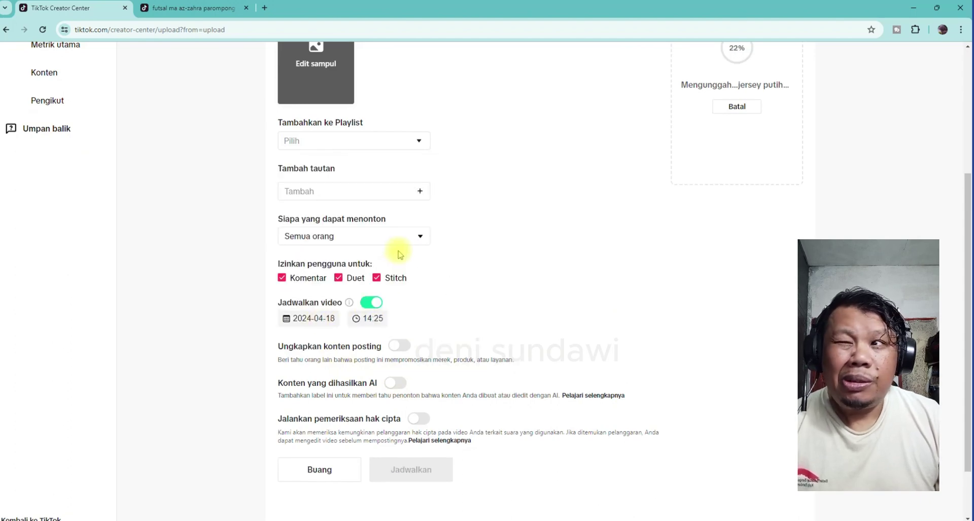
left_click(371, 318)
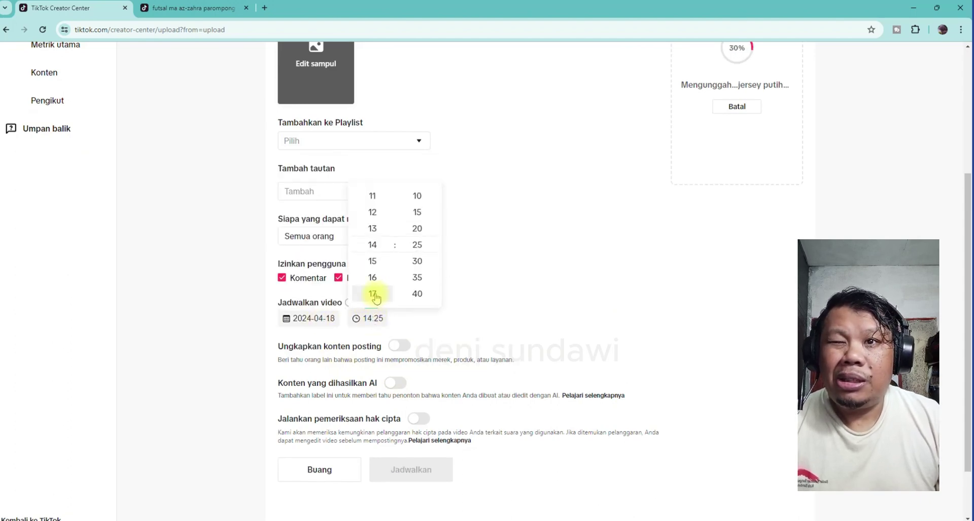
left_click(373, 294)
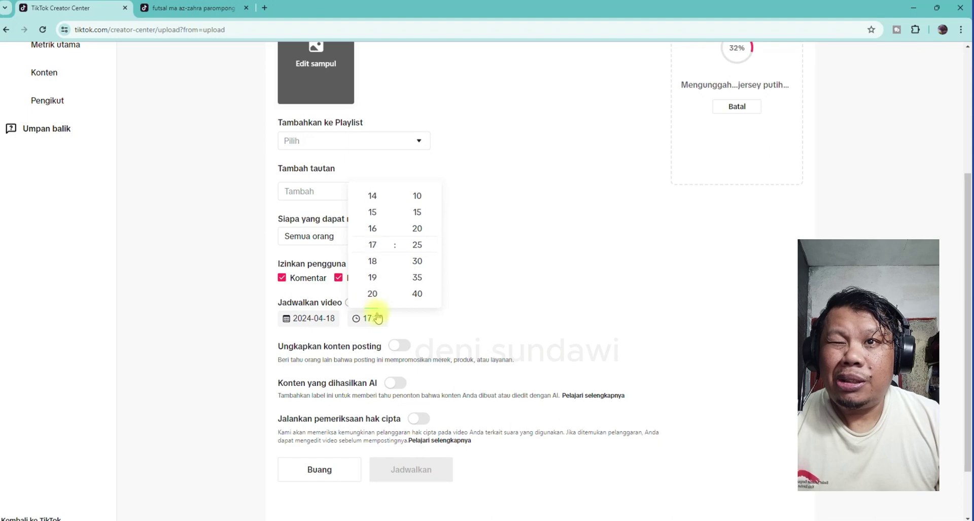
left_click(476, 322)
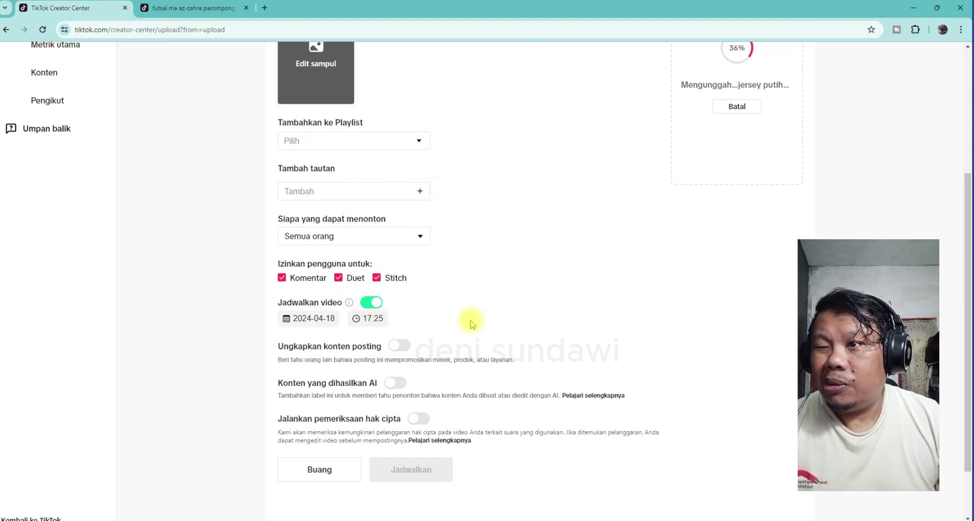
Start a product link for the video and choose the showcase item "jersey timnas indonesia terbaru/gratis sablon" from page 3.
left_click(357, 195)
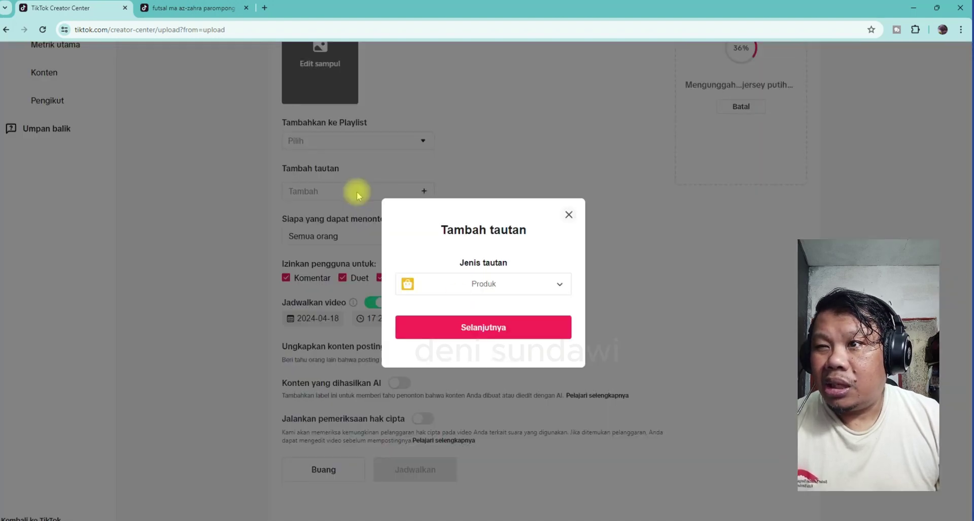
left_click(464, 328)
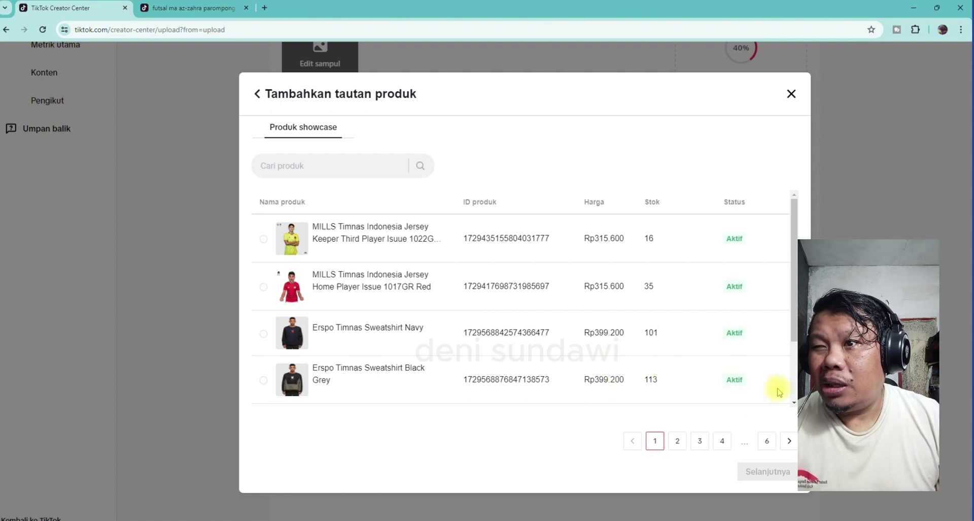
left_click(788, 441)
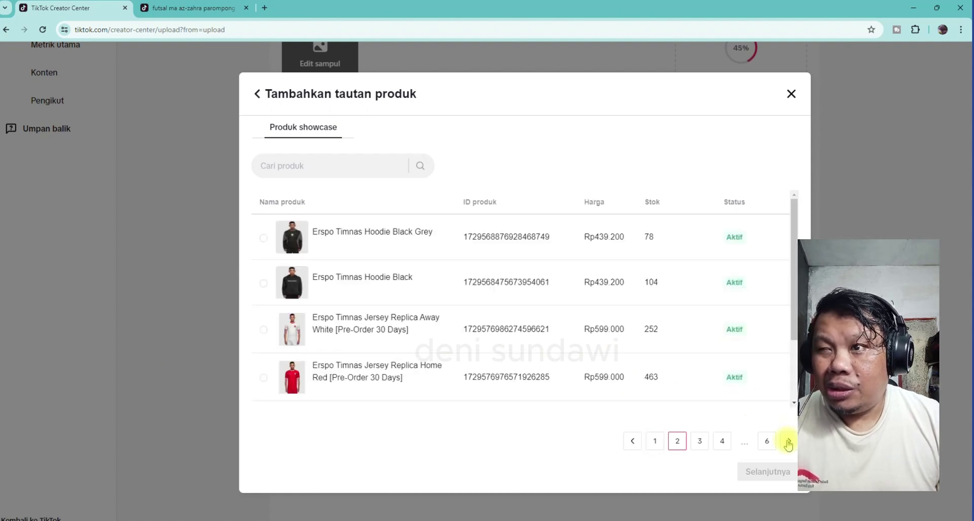
left_click(788, 441)
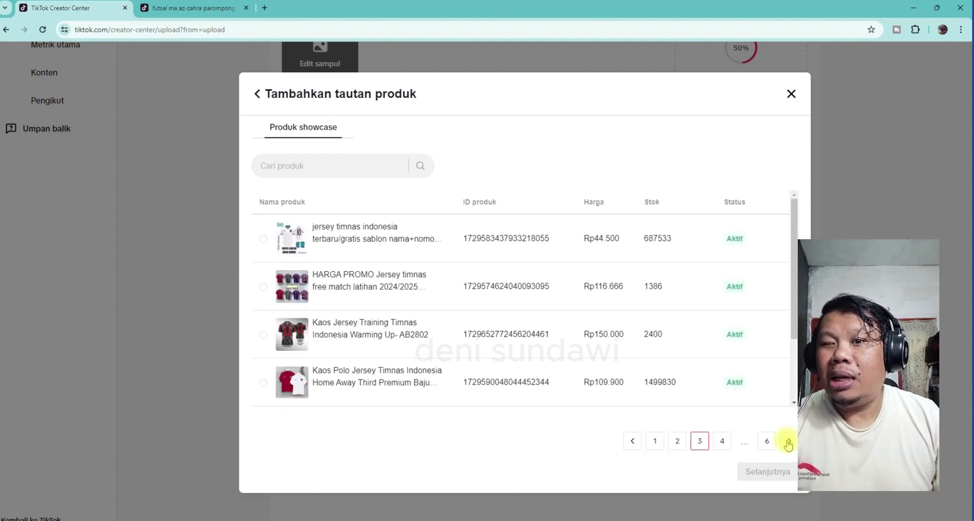
left_click(264, 239)
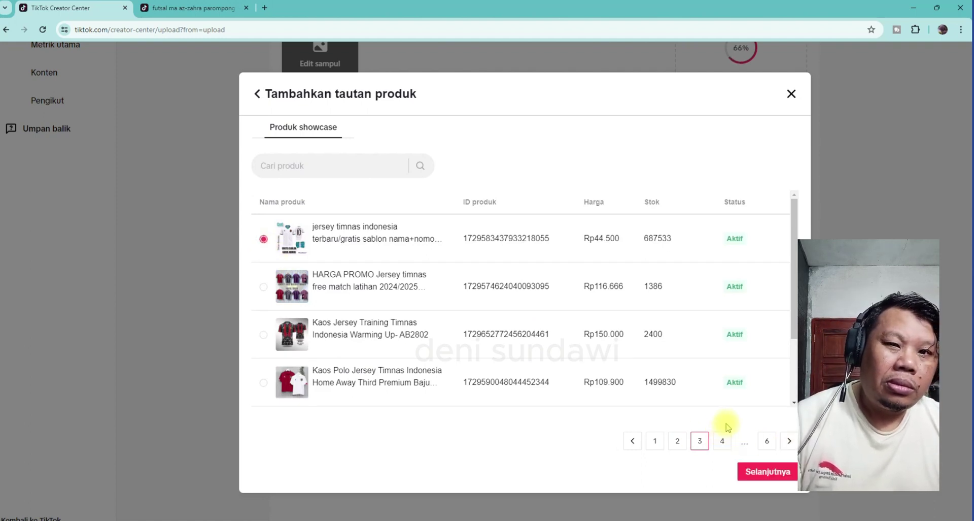
left_click(774, 472)
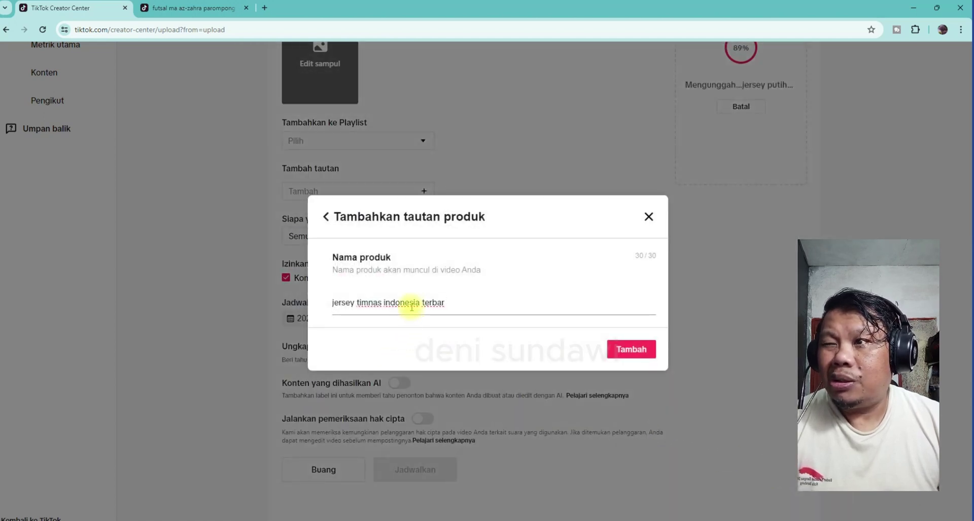
Change the product link's display name to "jersey timnas putih sablon" and add the link to the video.
left_click_drag(385, 302, 478, 304)
key("BackSpace")
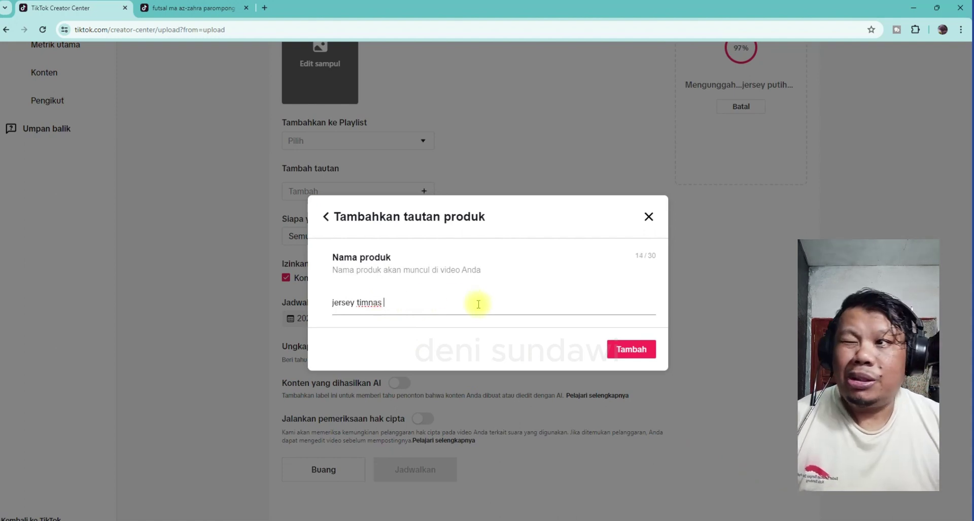
type("p")
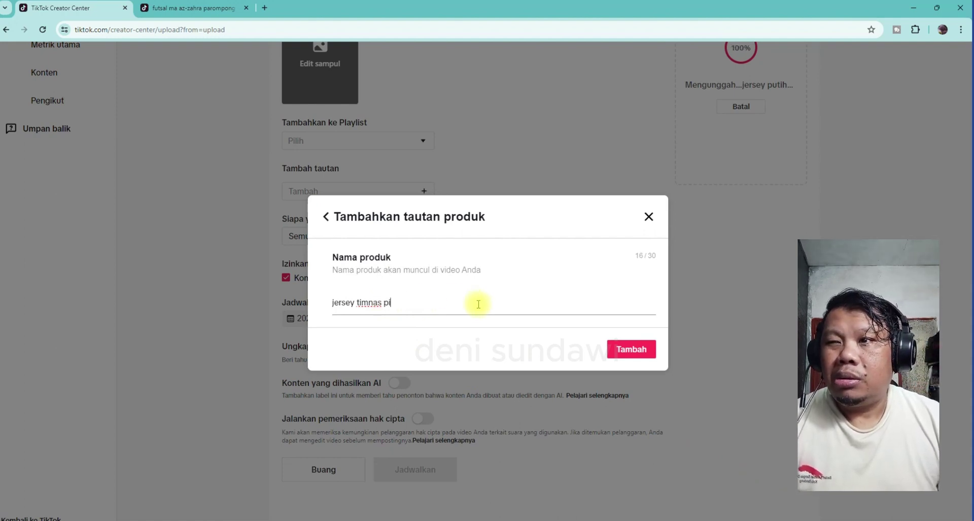
type("i")
key("BackSpace")
type("ut")
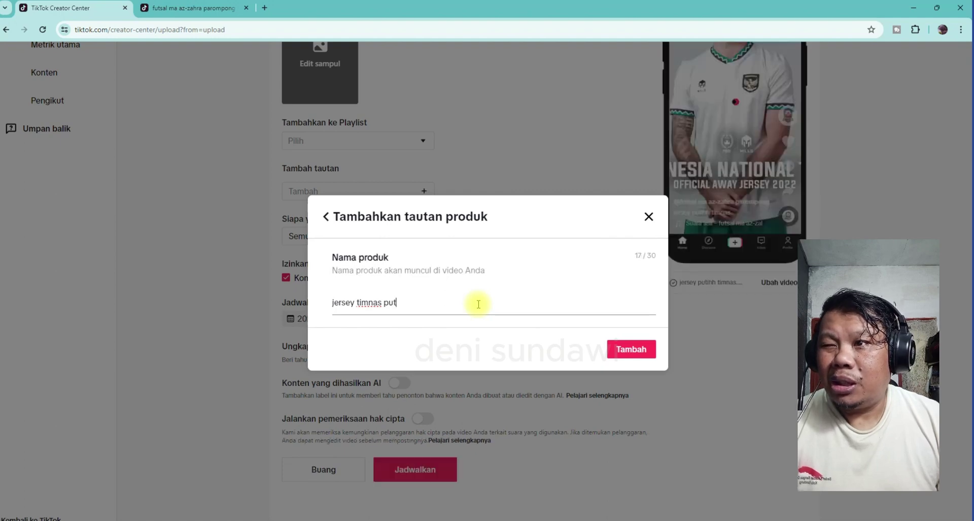
type("i")
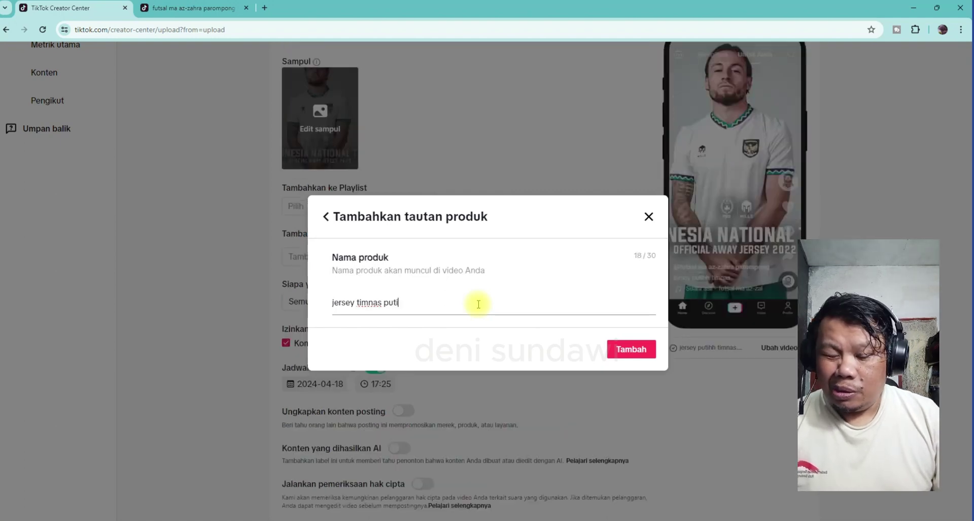
type("h sablon")
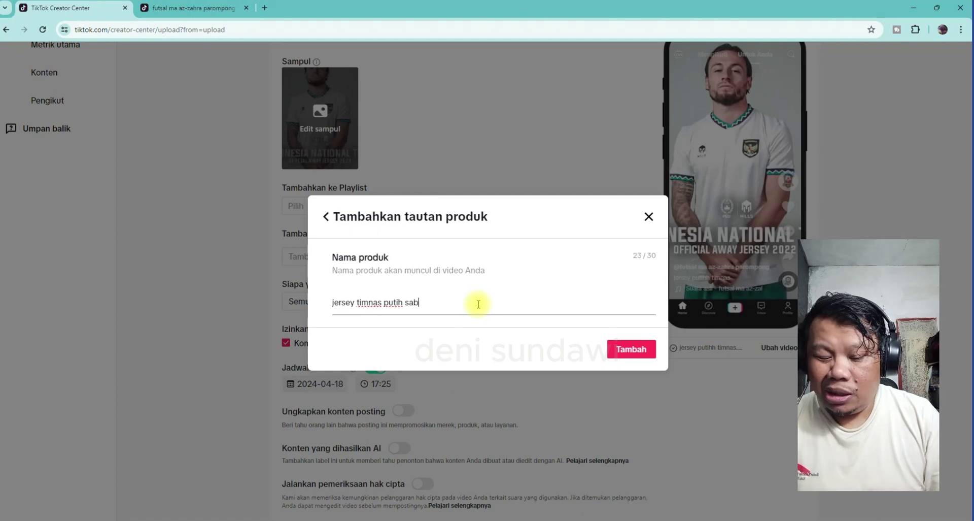
left_click(626, 347)
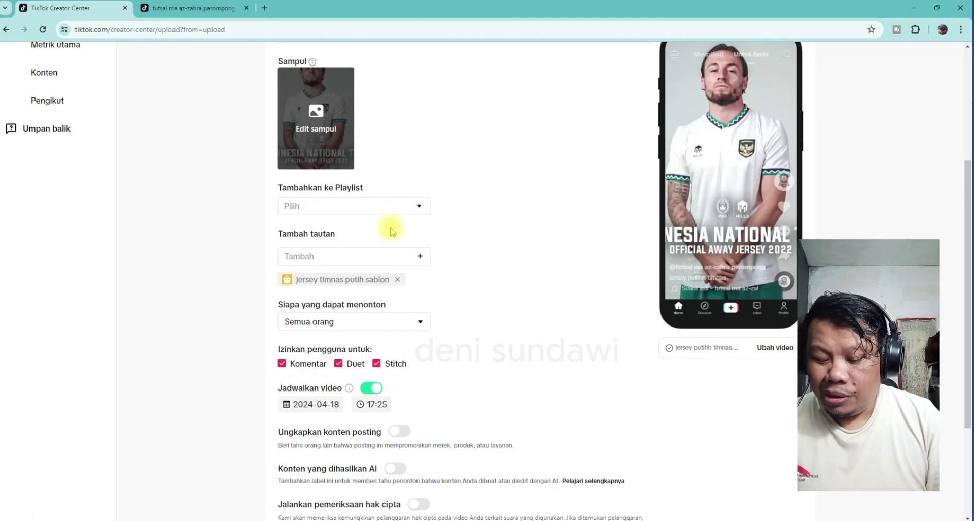
Add the video to the "produks" playlist and look over the posting settings.
left_click(381, 211)
left_click(320, 229)
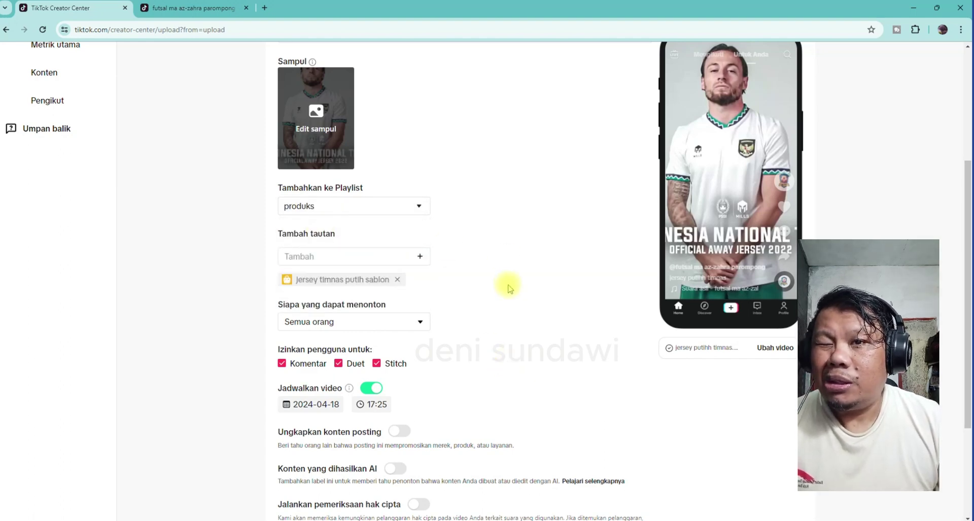
scroll(509, 288, "down", 1)
scroll(514, 293, "down", 2)
scroll(514, 293, "up", 2)
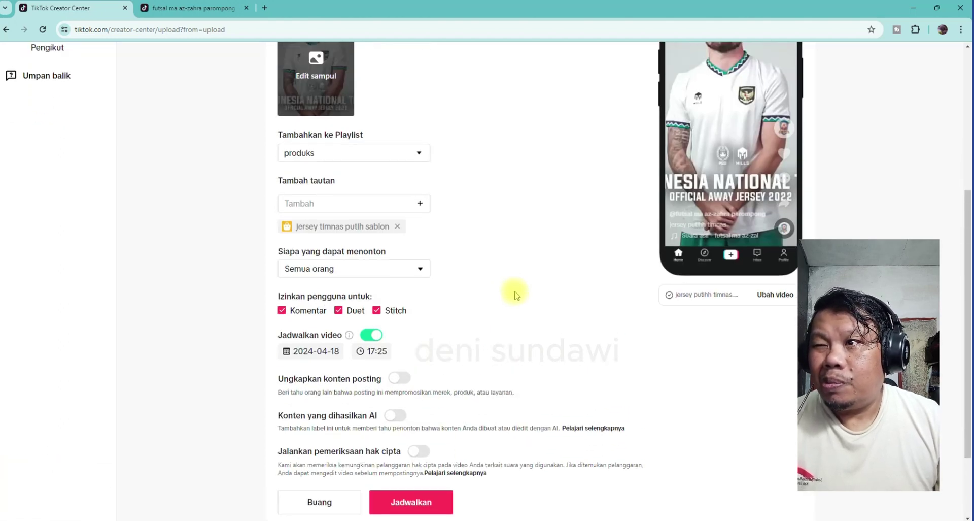
scroll(513, 293, "up", 2)
scroll(513, 289, "down", 2)
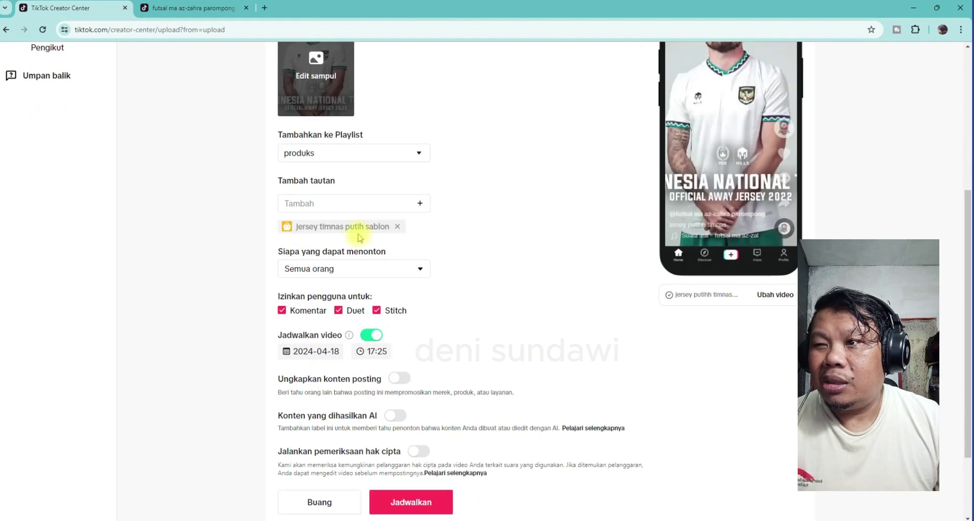
Start a second product link and browse the showcase to choose "Kaos Polo Jersey Timnas Indonesia Home Away Third".
left_click(341, 203)
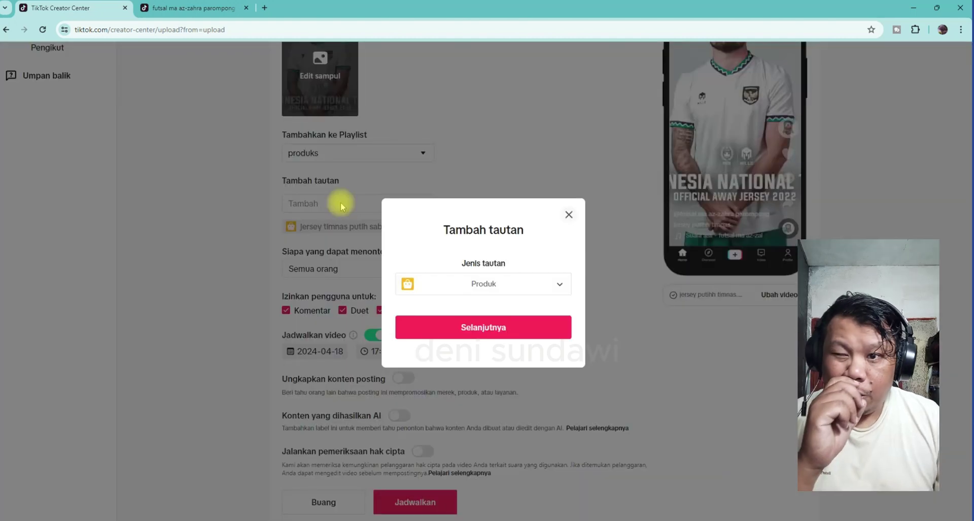
left_click(460, 327)
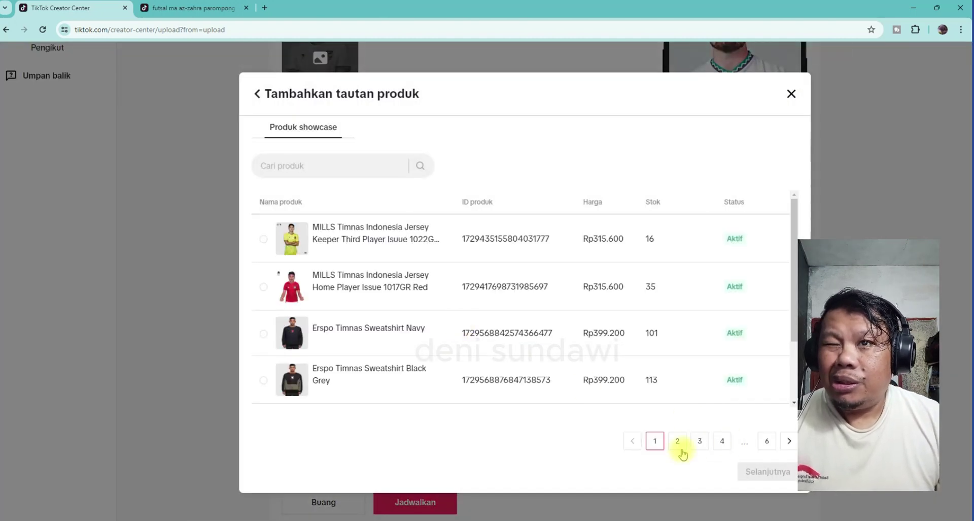
left_click(699, 441)
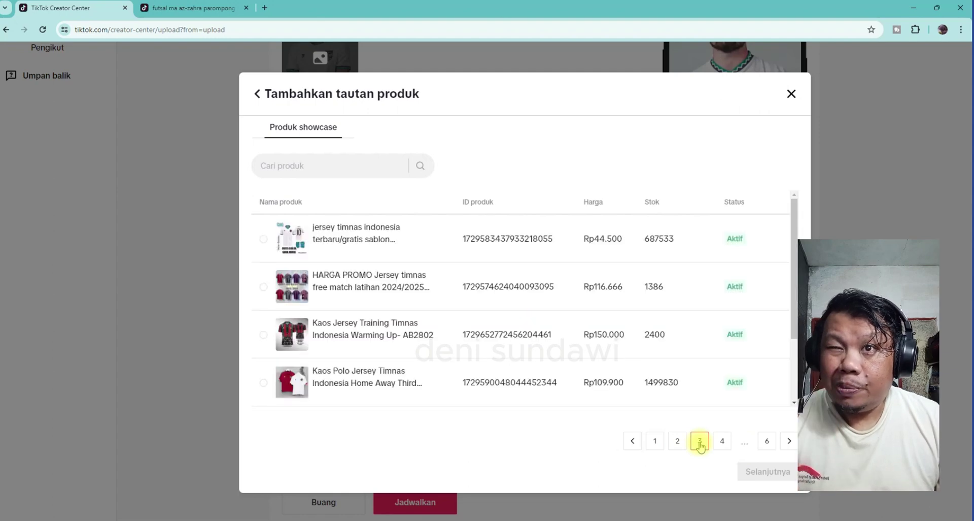
left_click(718, 441)
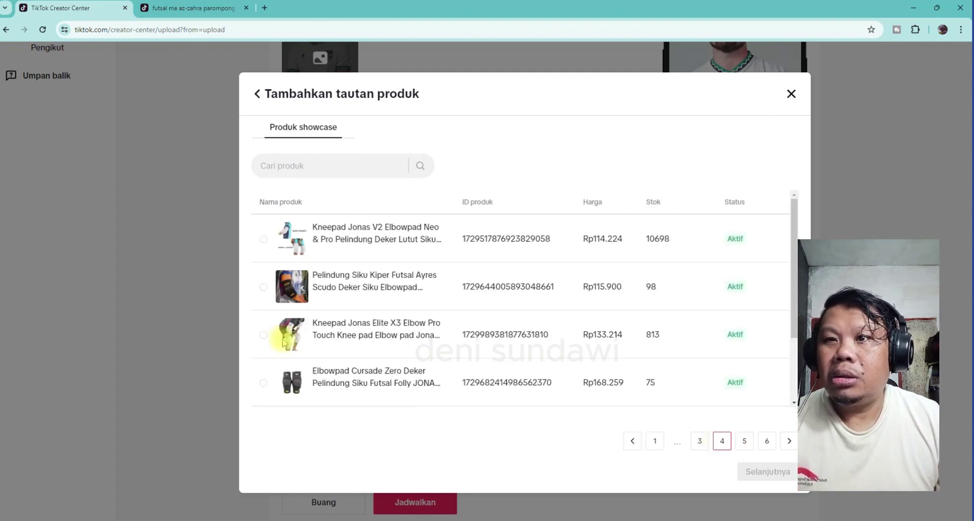
left_click(743, 442)
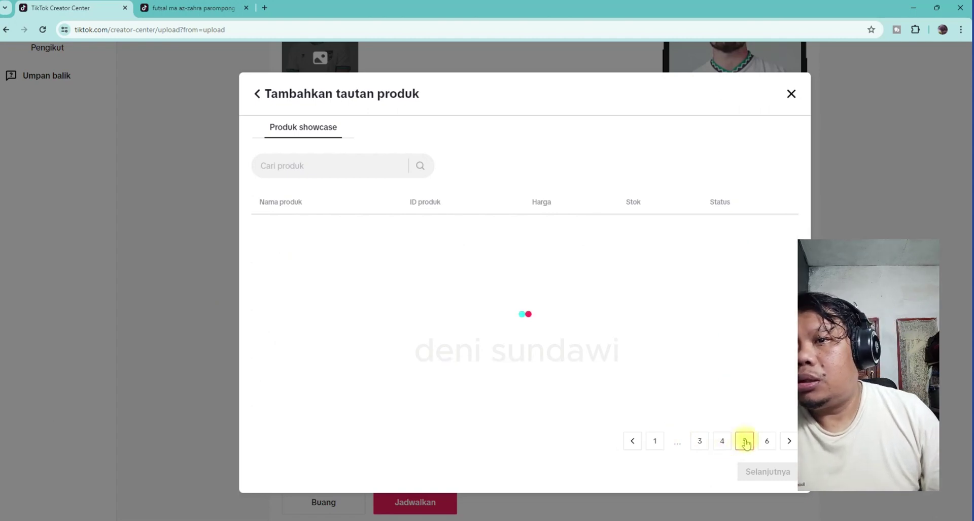
left_click(699, 443)
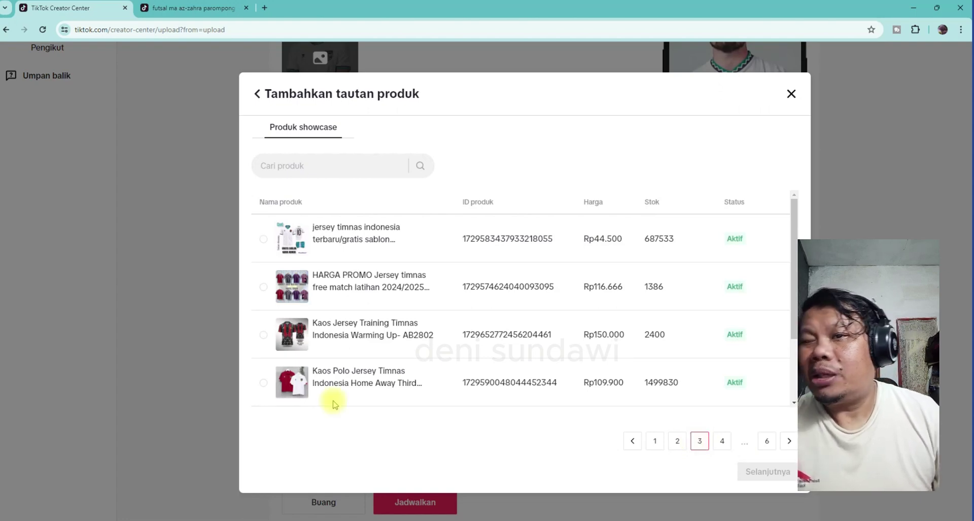
left_click(263, 383)
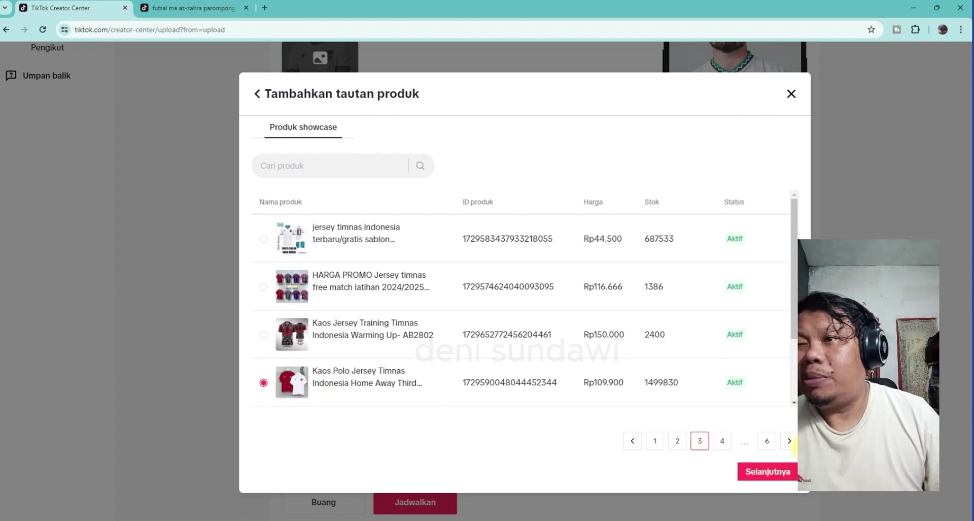
left_click(751, 470)
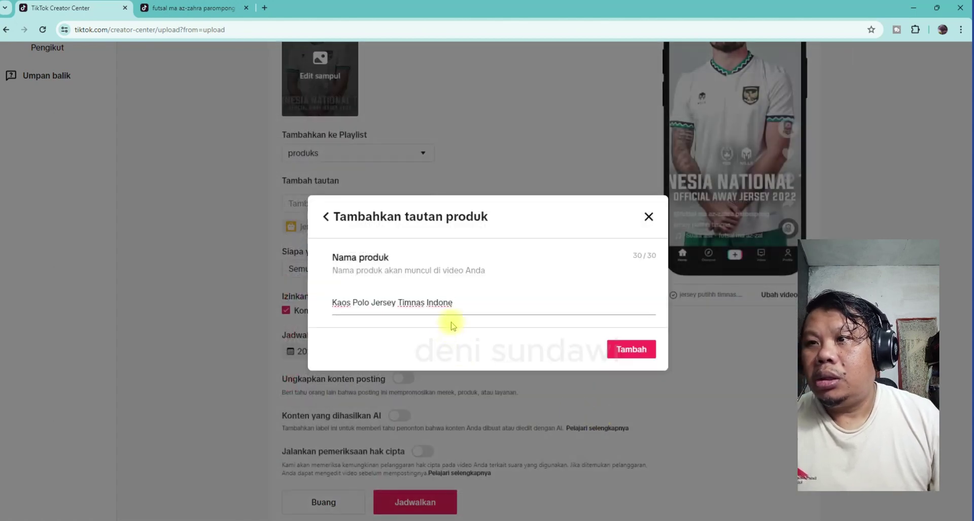
Shorten the second product's display name to "Kaos Polo Jersey Timnas" and add its link.
left_click_drag(427, 303, 486, 301)
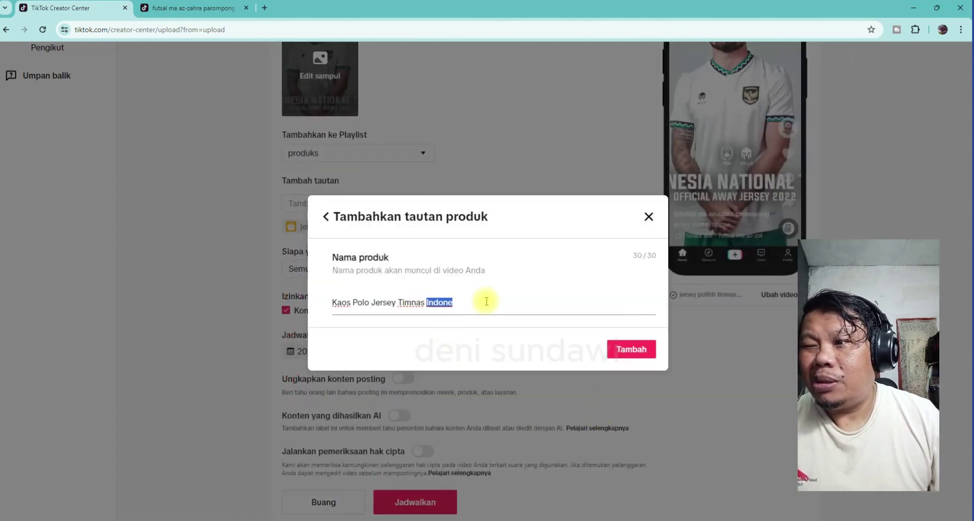
key("BackSpace")
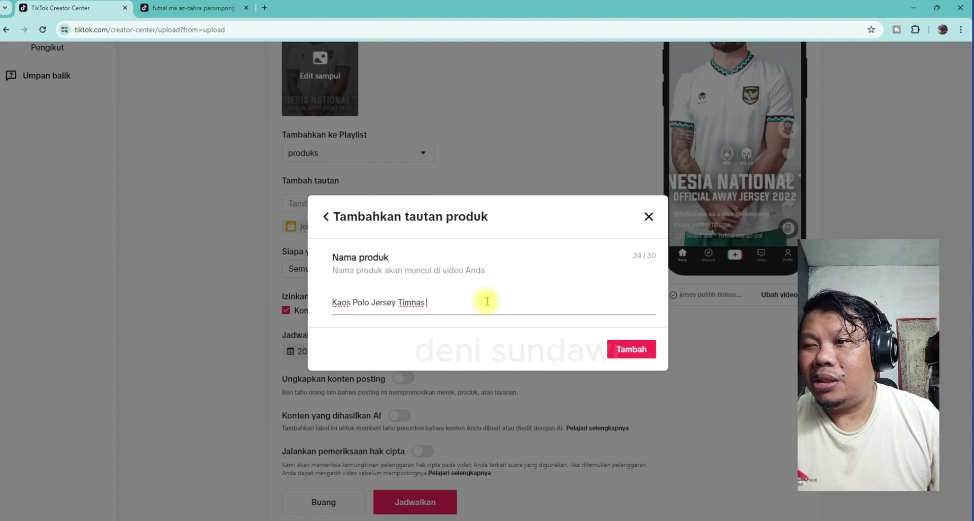
left_click(644, 348)
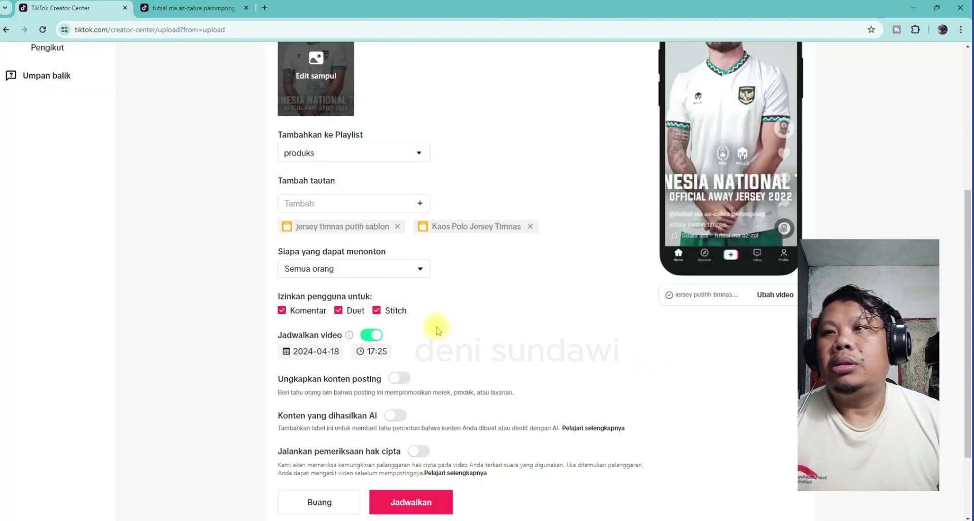
Append the suggested hashtag #marcklok to the video caption.
scroll(425, 337, "up", 3)
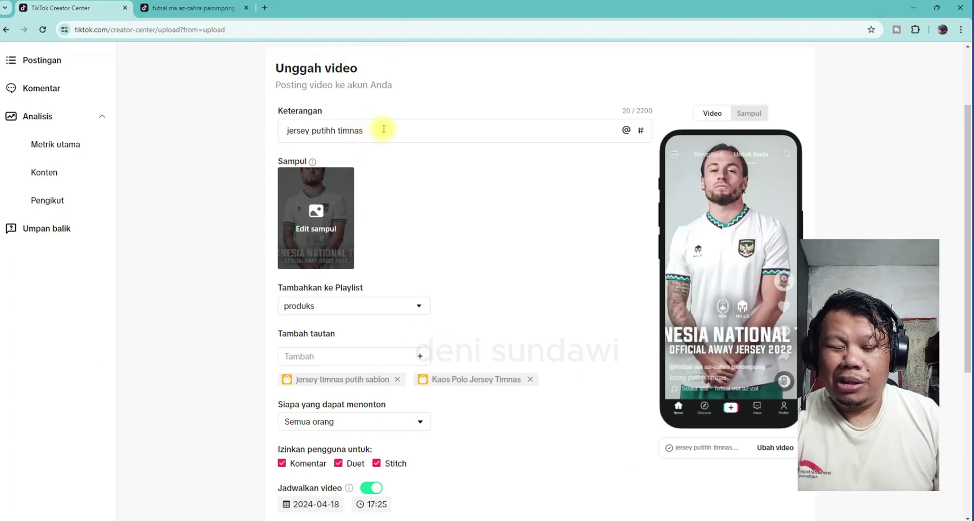
type("#")
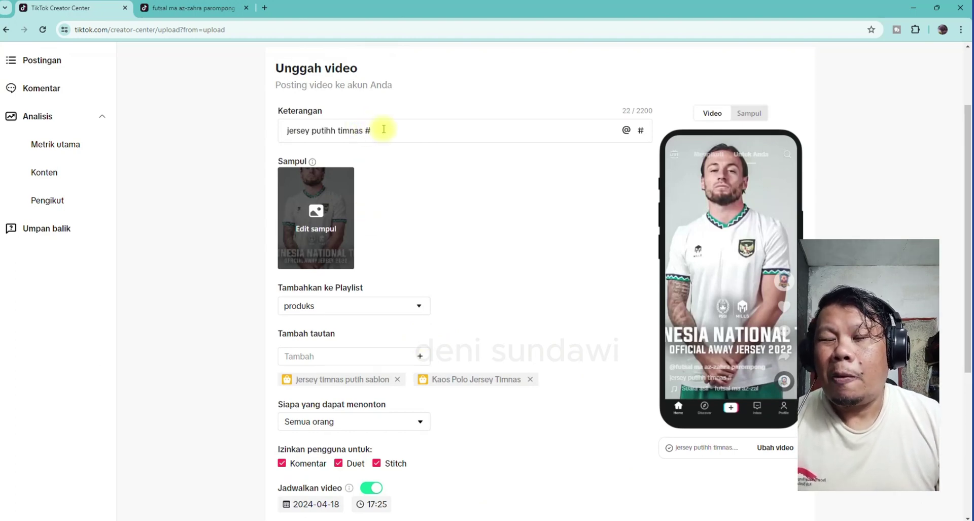
type("m")
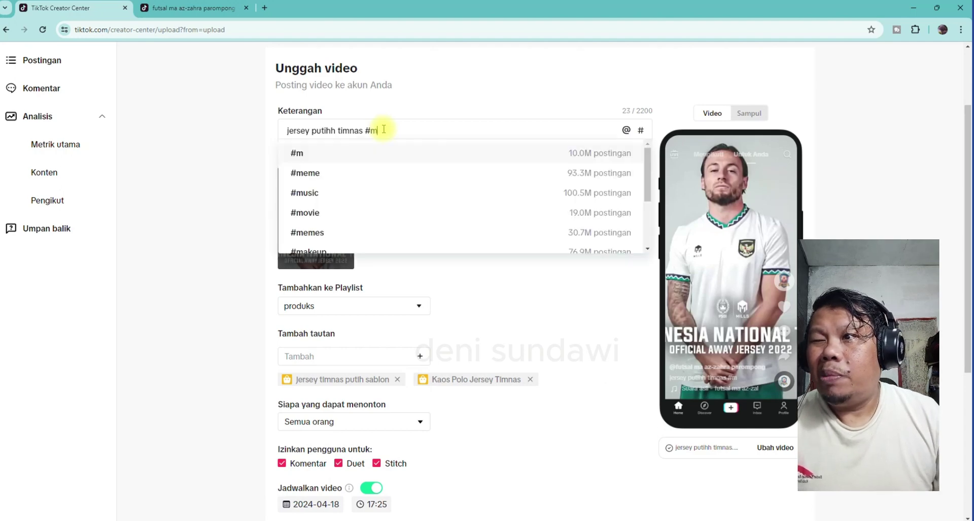
type("ark")
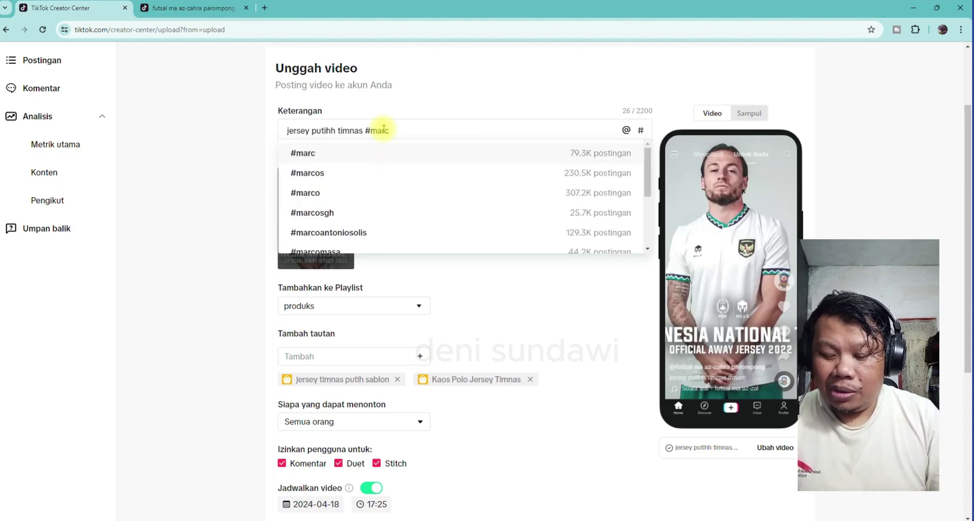
type("klol")
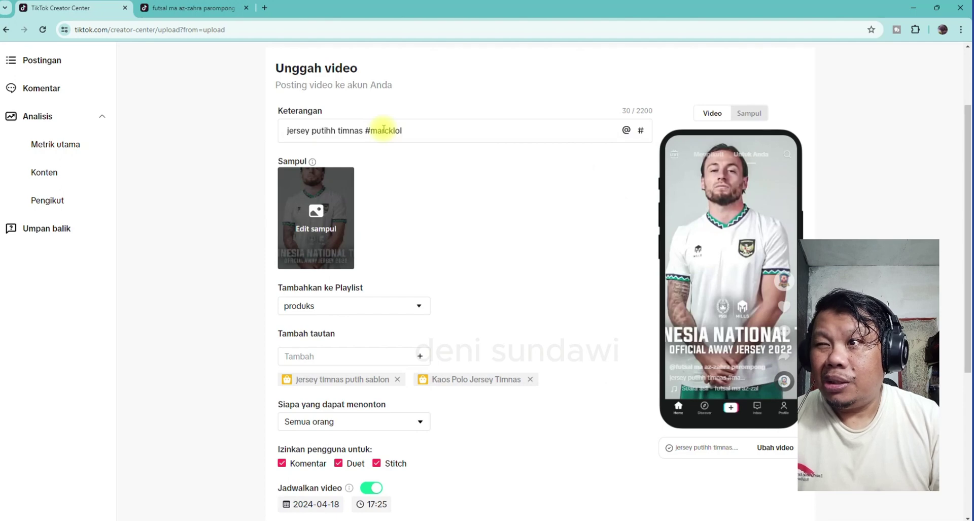
key("BackSpace")
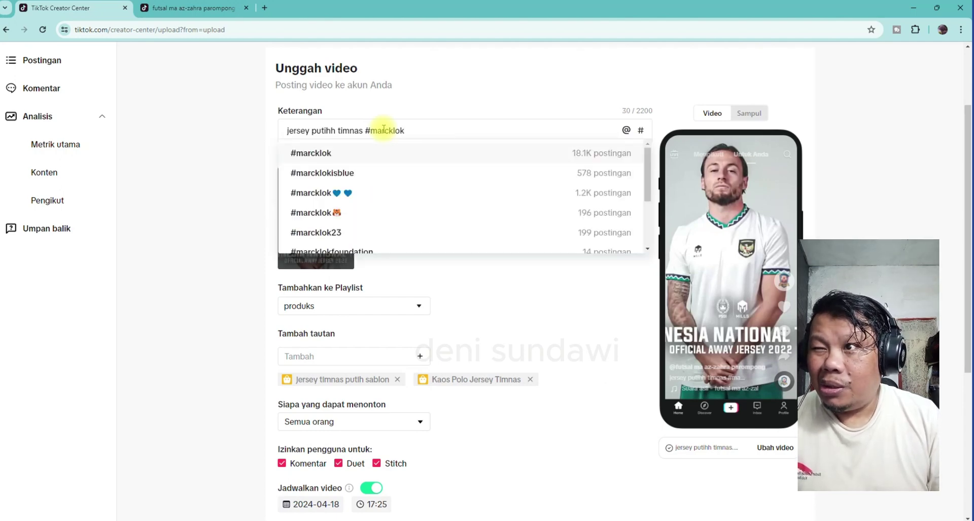
left_click(304, 152)
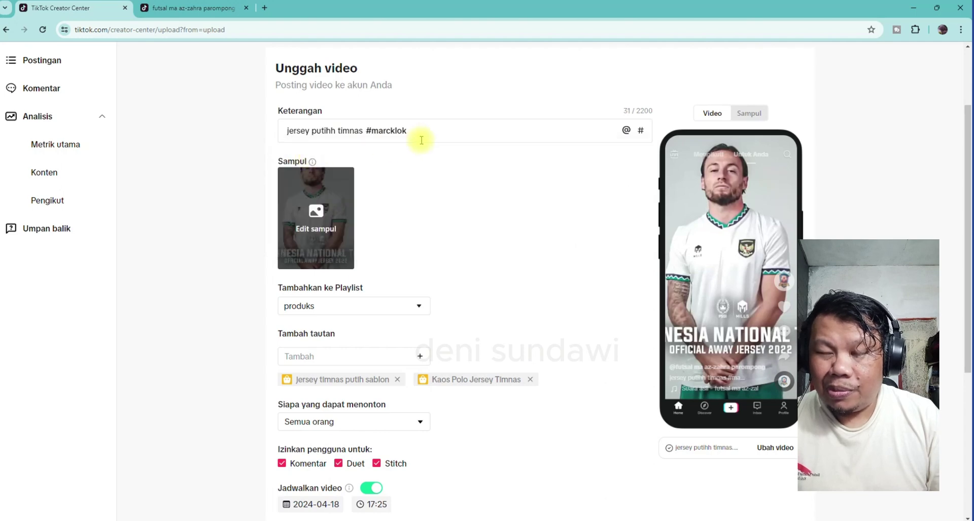
Add the hashtags #jerseyputih and #jerseytimnas to the end of the video caption.
type("#je")
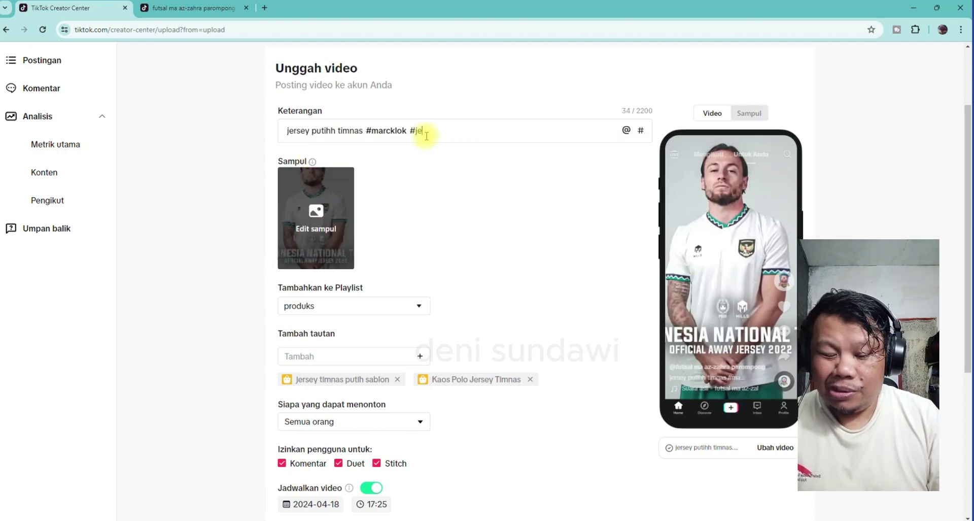
type("rsey")
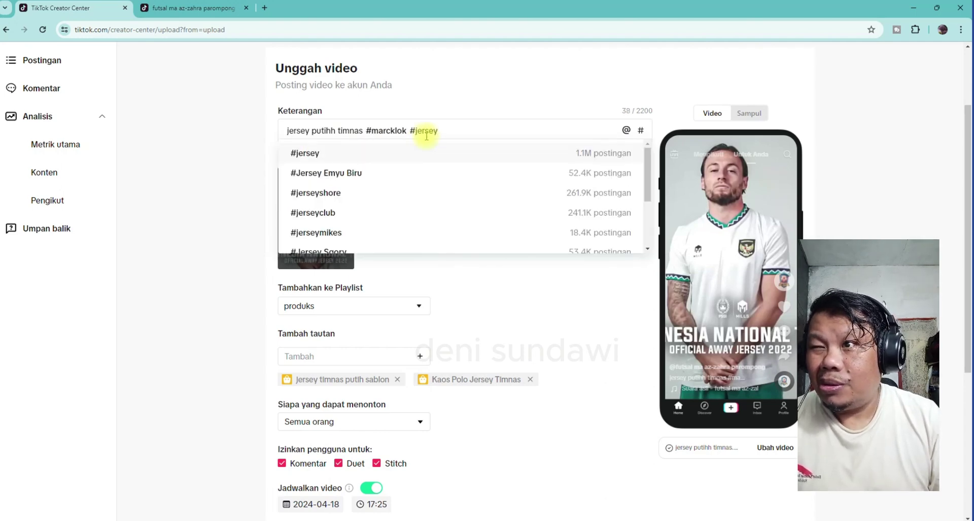
type("putih")
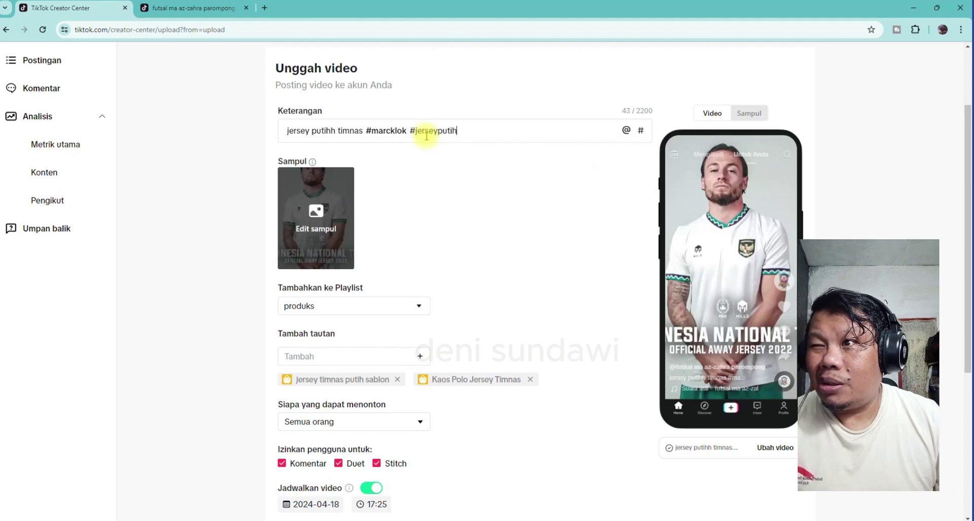
type(" #")
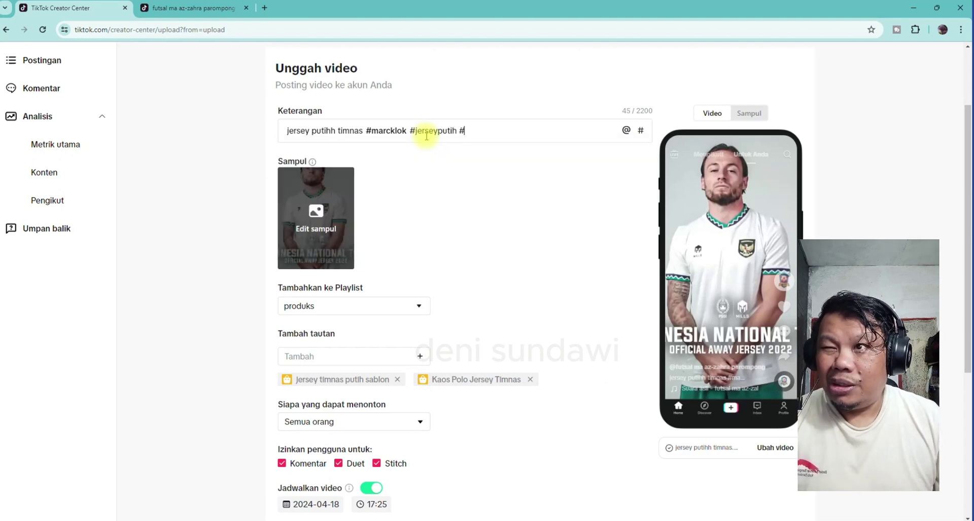
type("jerse")
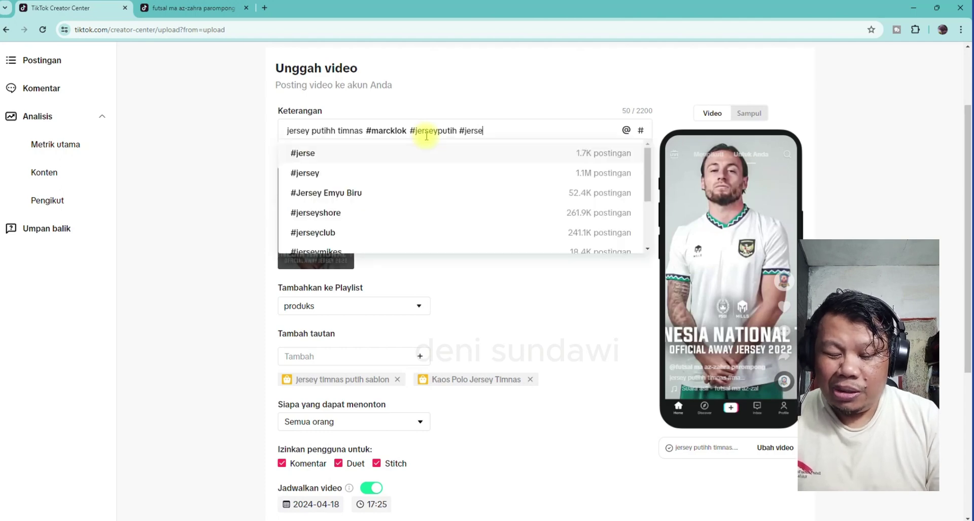
type("yti")
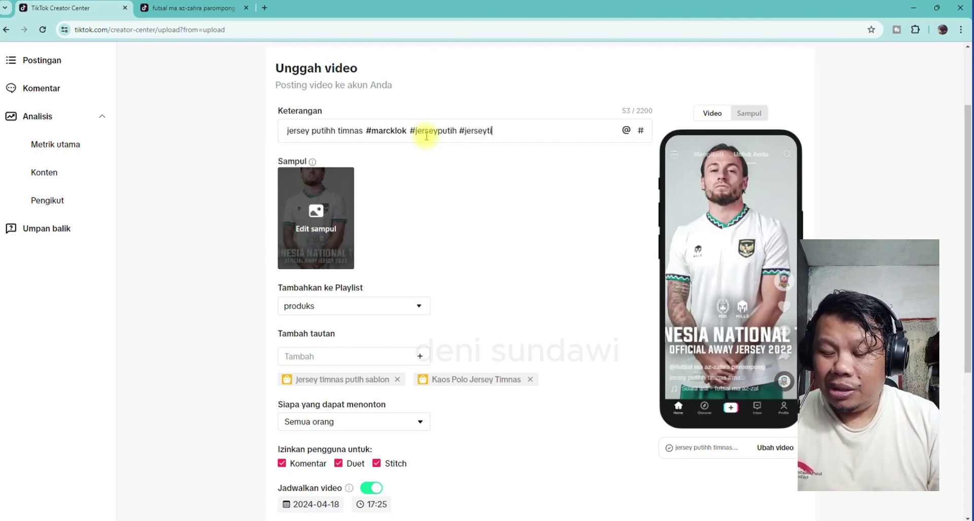
type("mnas ")
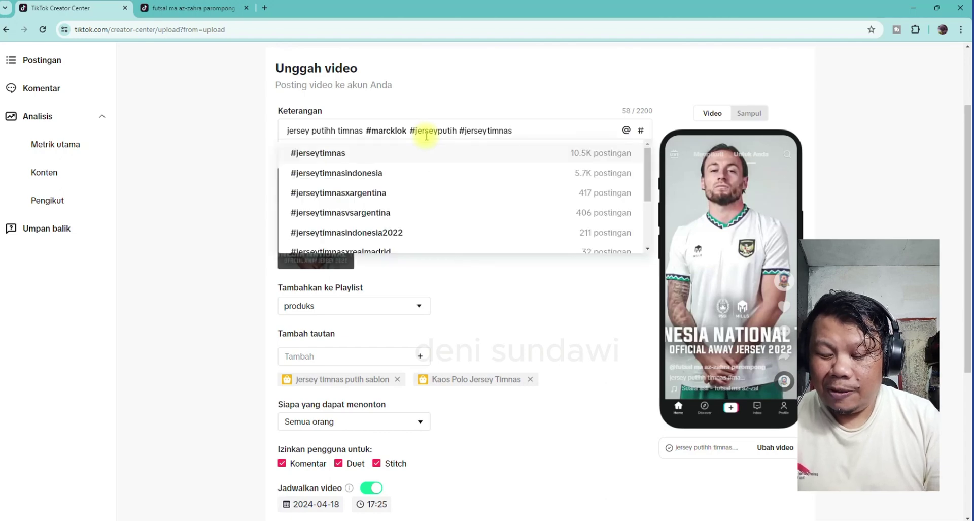
Extend the caption with the hashtags #pemaintimnas, #playertimnas and #timnasindonesia.
type("#pema")
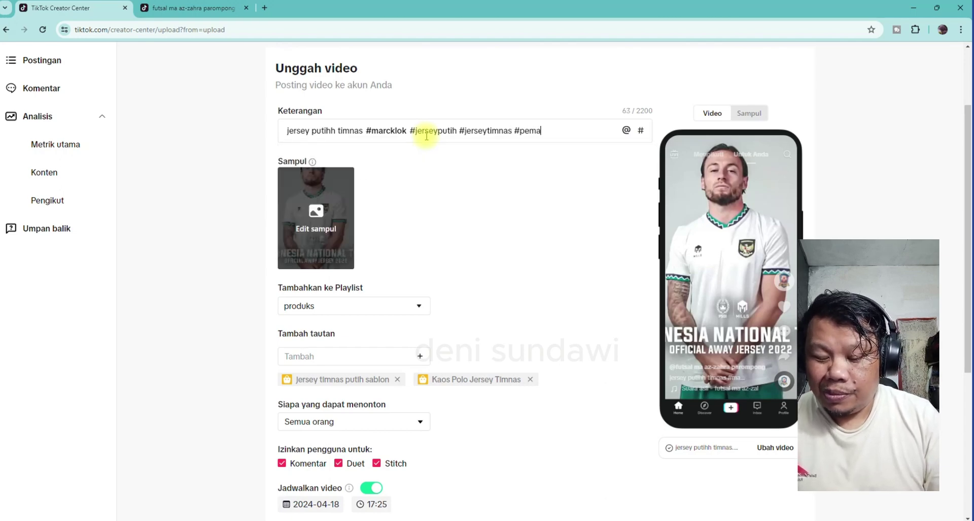
type("intimnas")
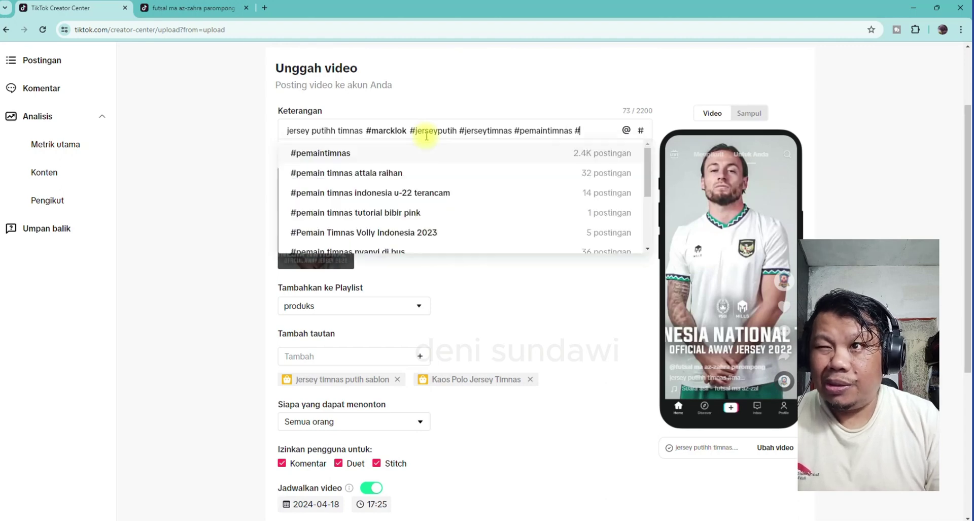
type(" #pl")
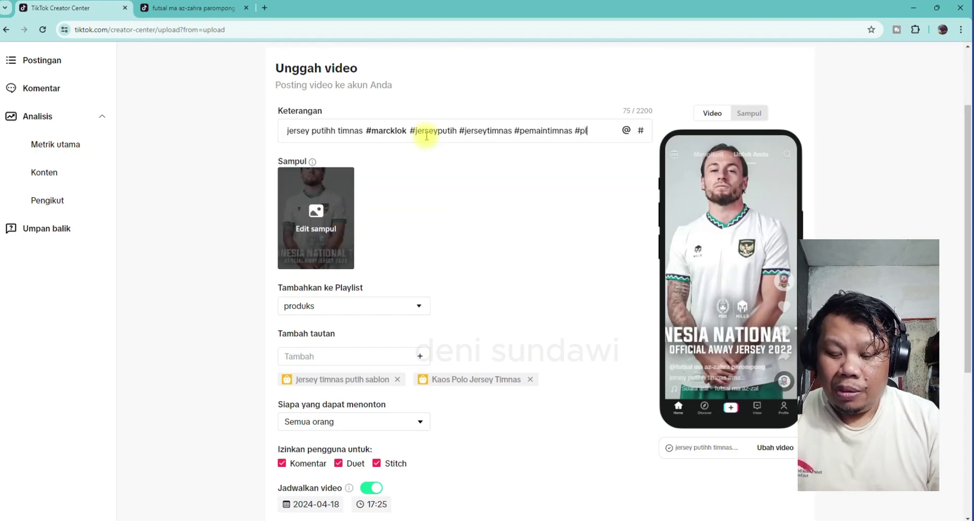
type("ayert")
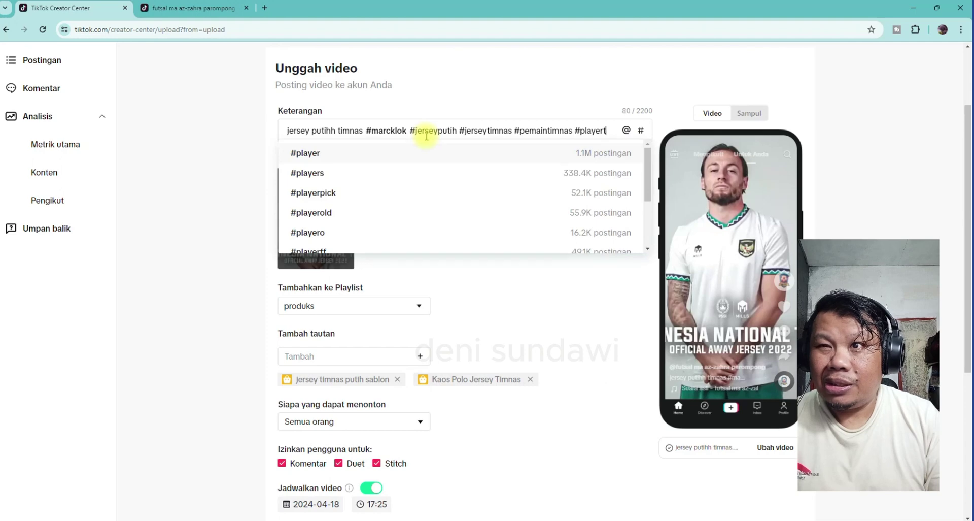
type("imnas ")
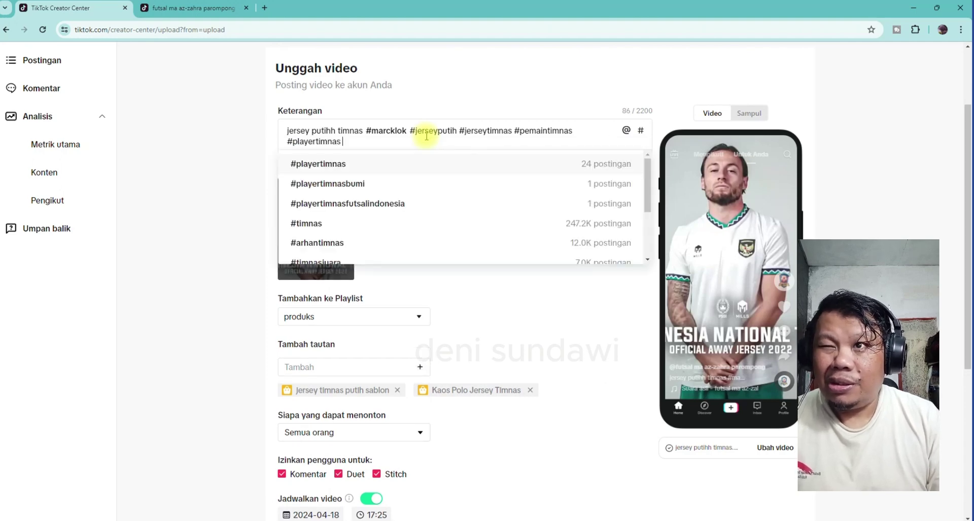
type("#")
type("timna")
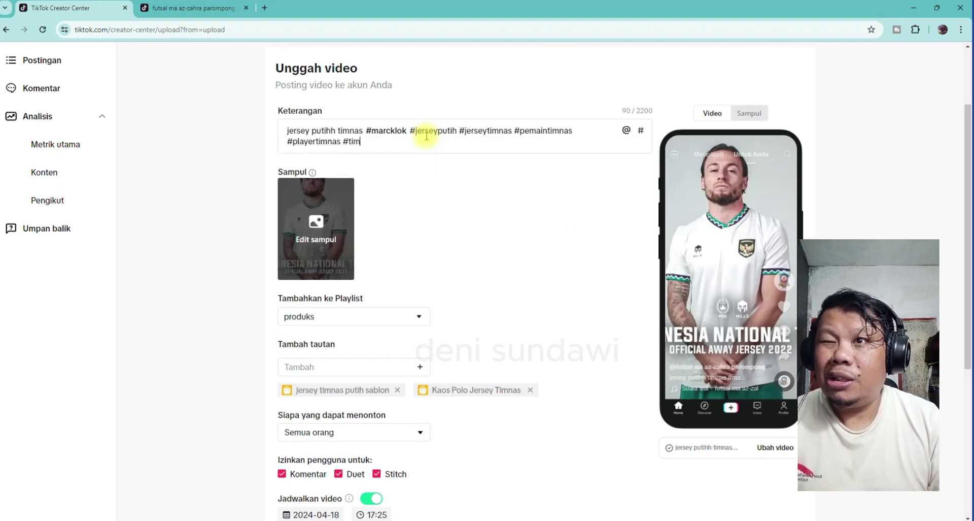
type("si")
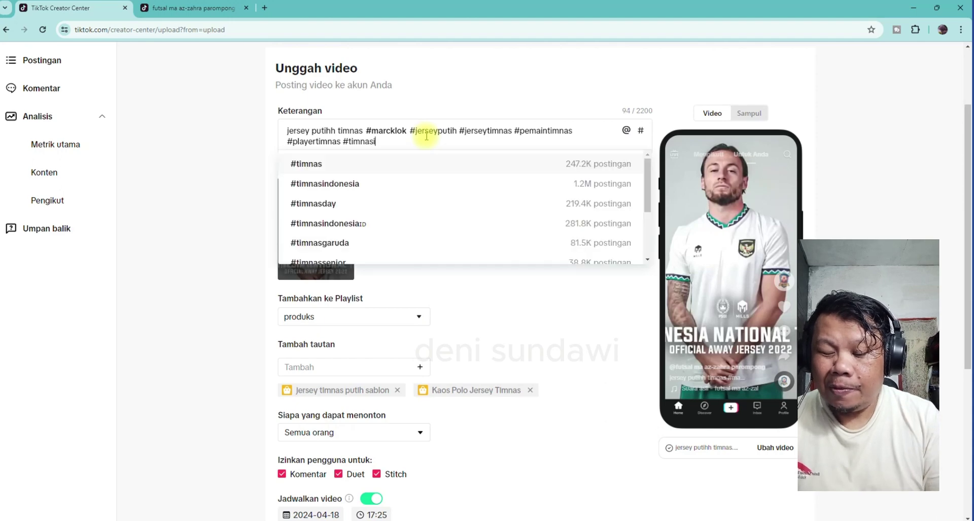
type("ndonesia")
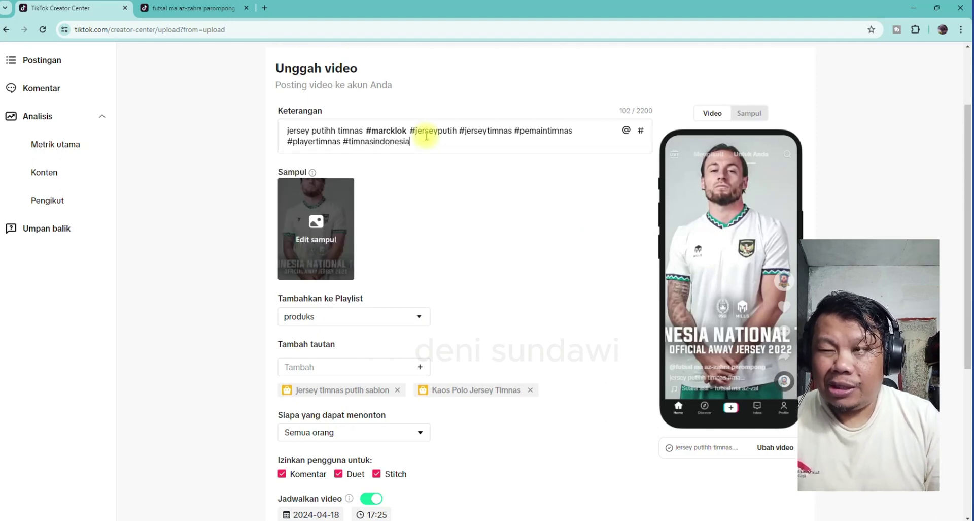
Finish the caption with the suggested hashtag #sepakbolaindonesia.
type(" #seo")
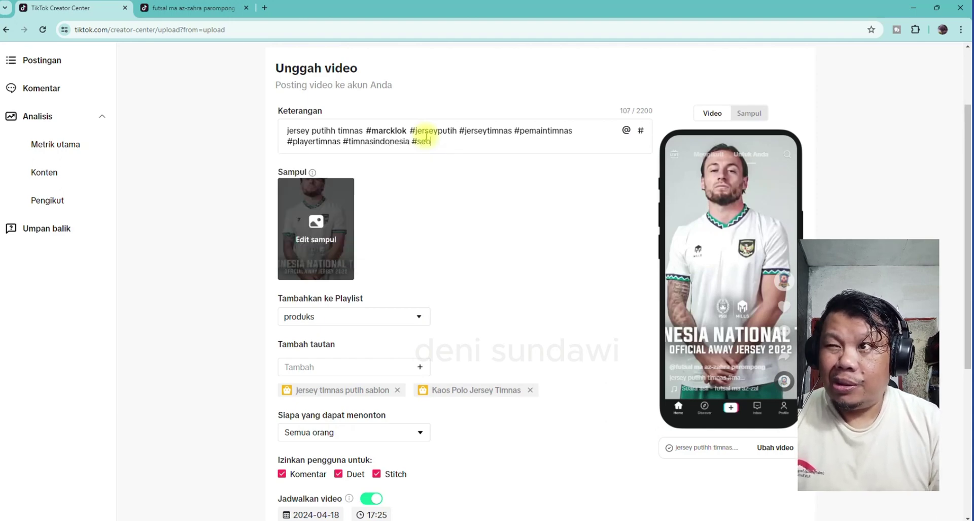
key("BackSpace")
type("pka")
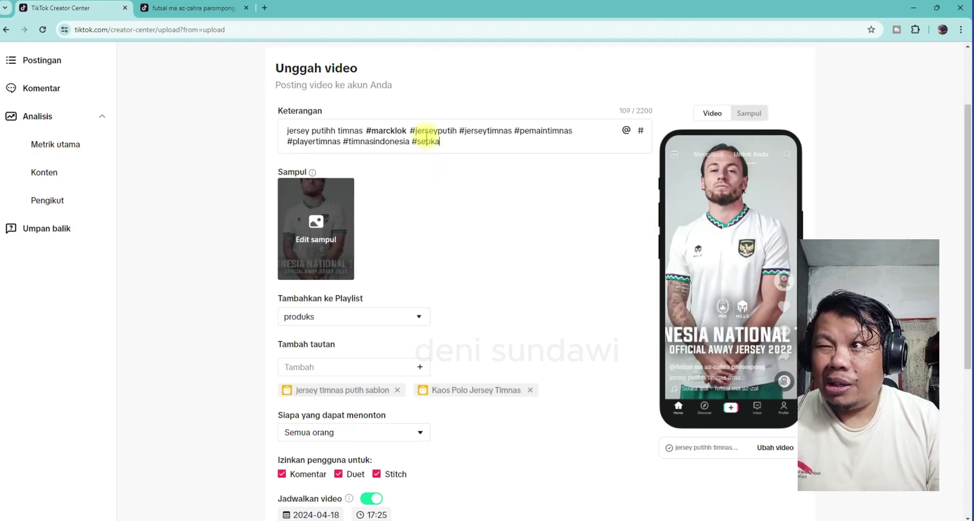
key("BackSpace")
key("BackSpace")
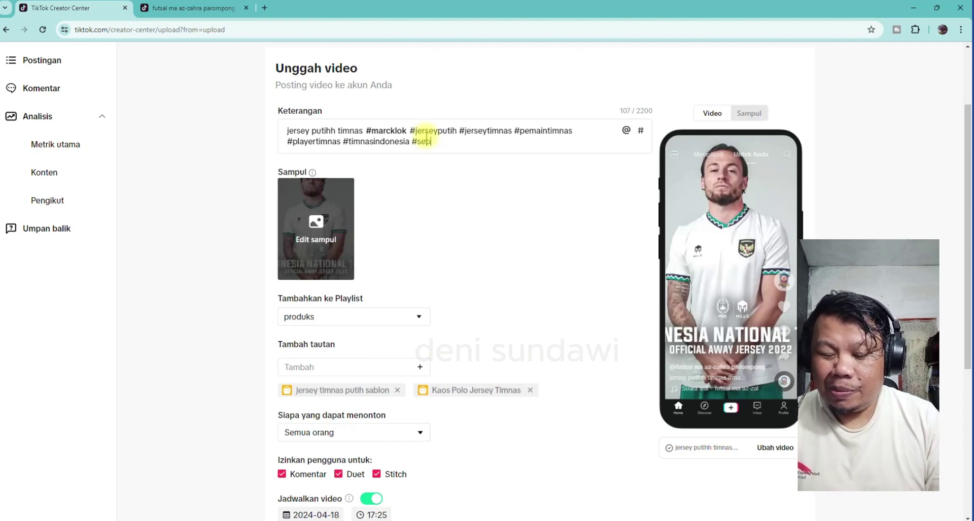
type("akbola")
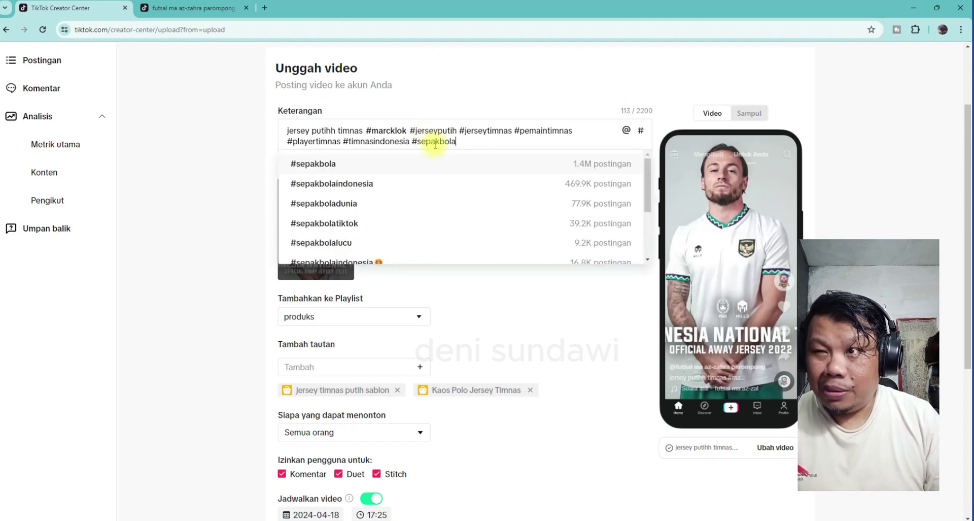
left_click(398, 185)
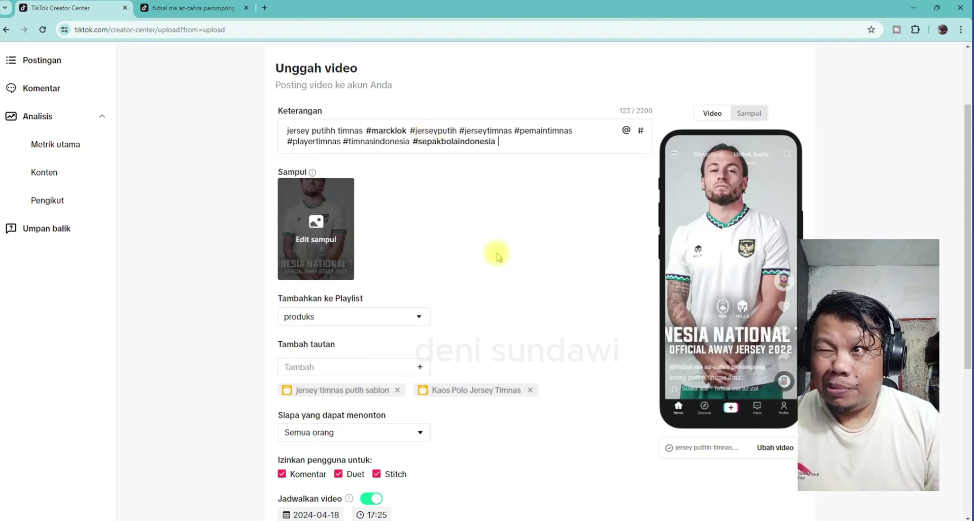
Submit the video with its schedule of 2024-04-18 at 17:25 and start another upload.
scroll(497, 256, "down", 2)
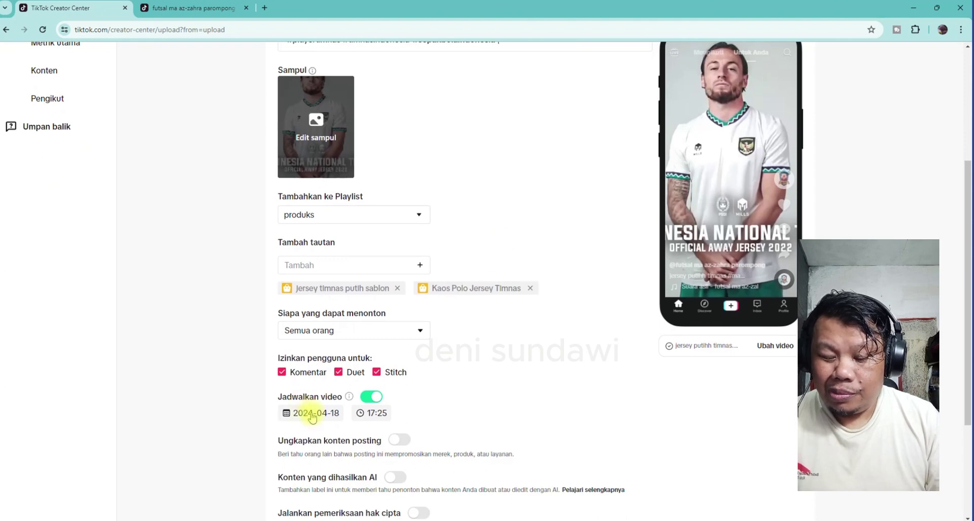
scroll(376, 411, "down", 3)
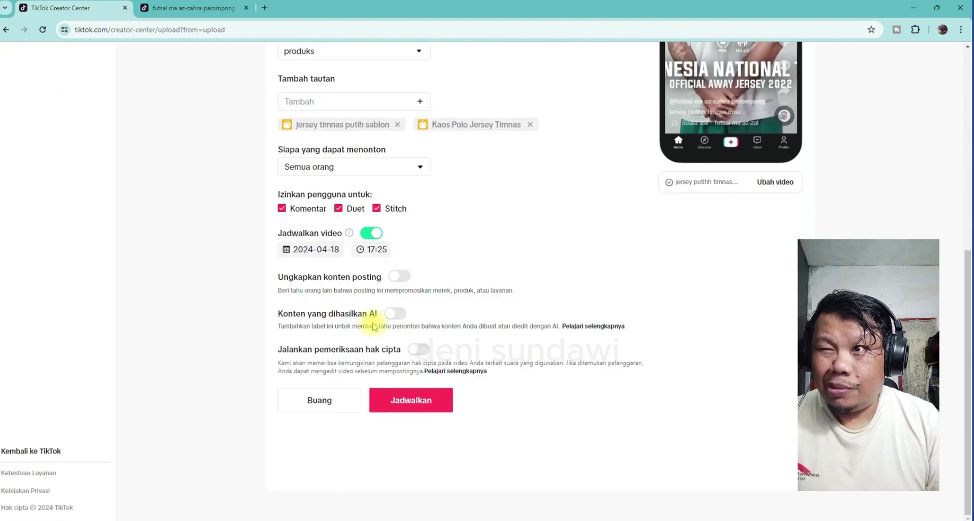
left_click(412, 403)
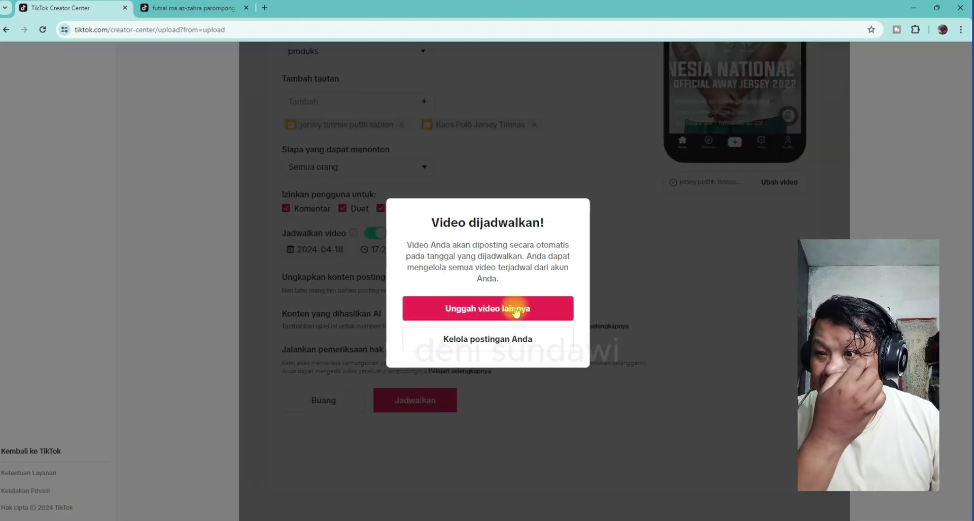
left_click(490, 311)
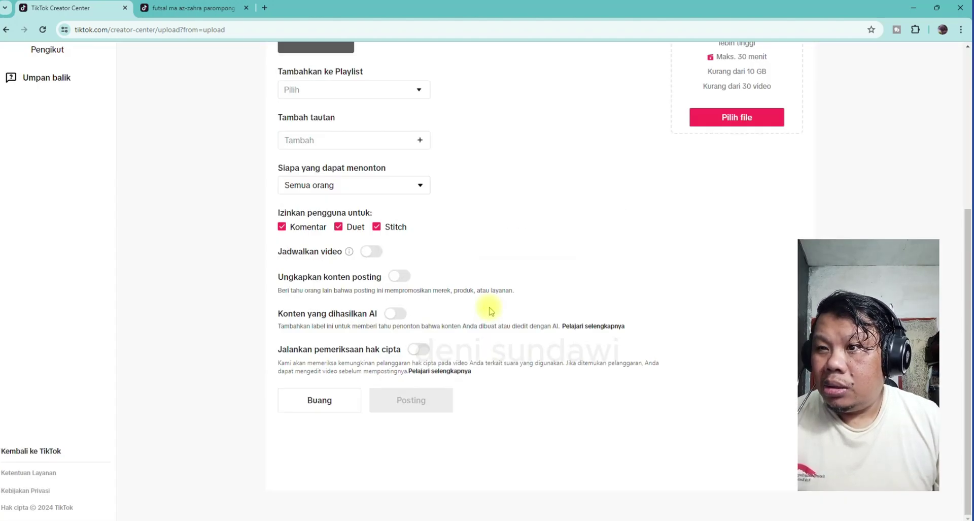
Reload the futsal.ma.azzahra profile page and check the scheduled jersey videos in its video grid.
left_click(216, 8)
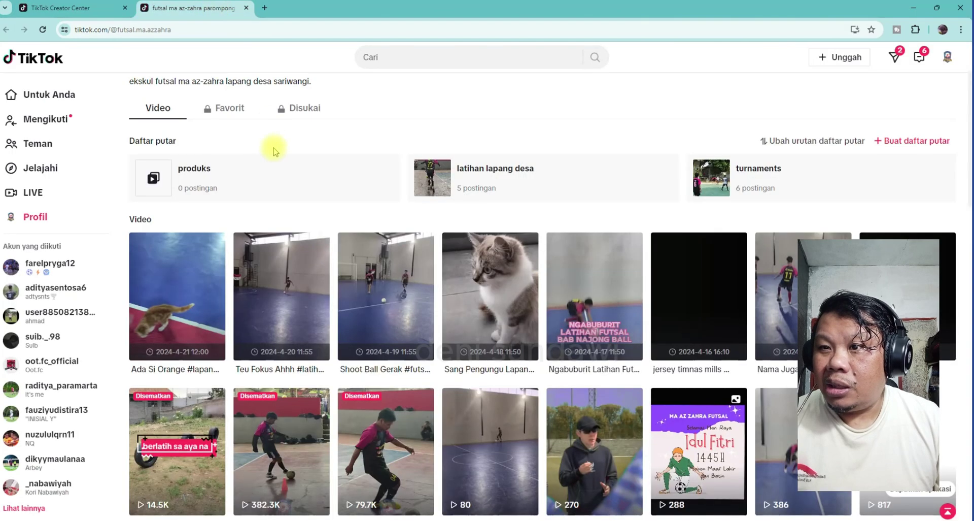
left_click(43, 29)
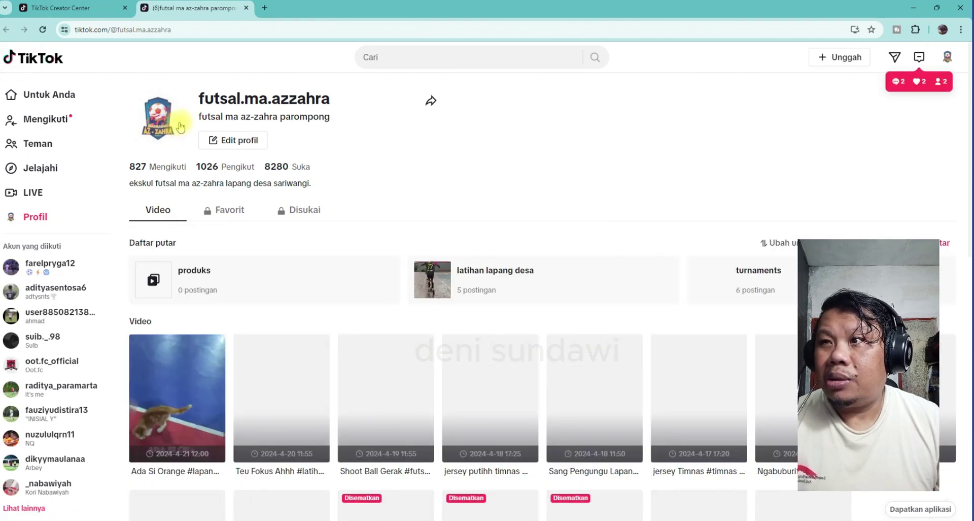
scroll(374, 290, "down", 3)
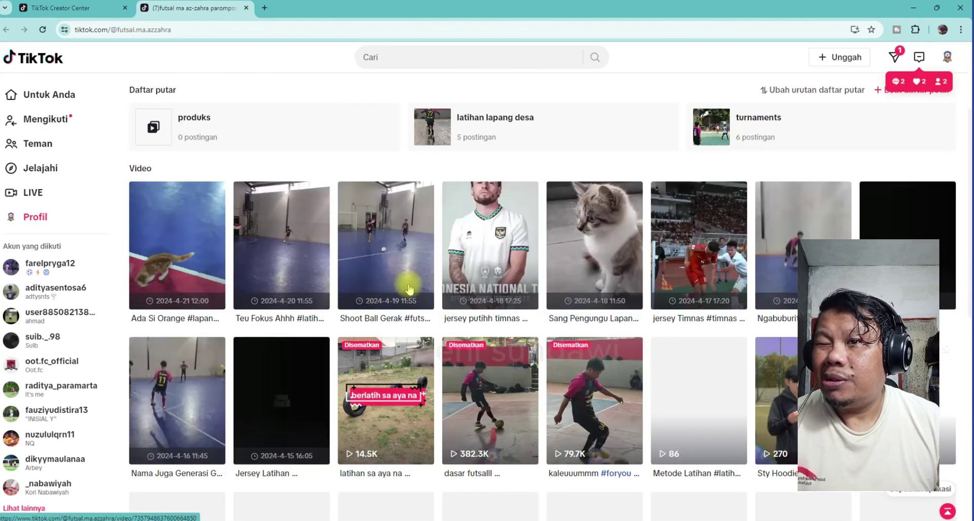
scroll(632, 261, "down", 1)
scroll(632, 260, "down", 1)
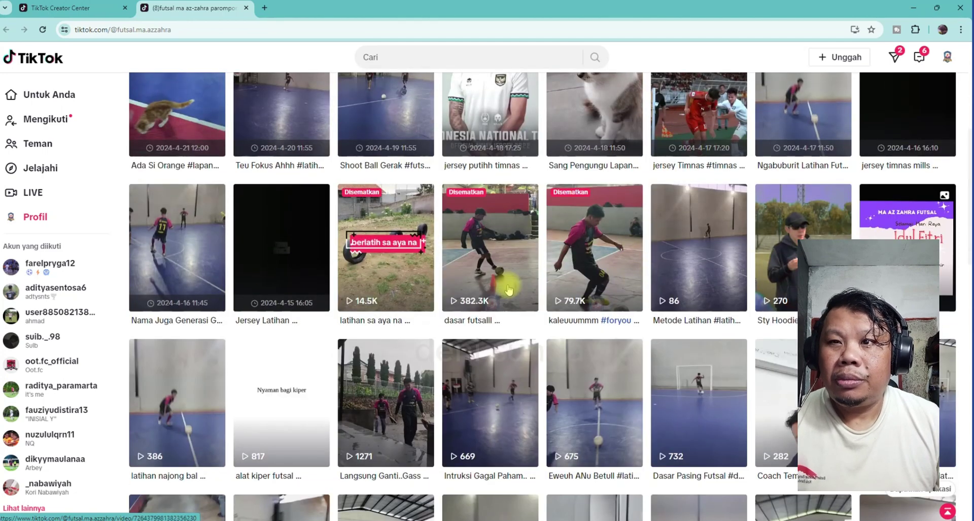
scroll(303, 265, "up", 2)
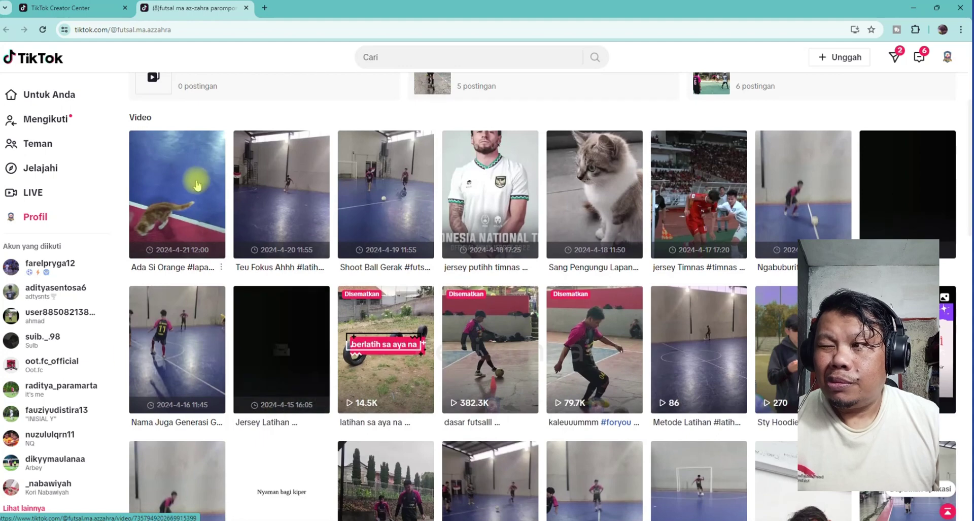